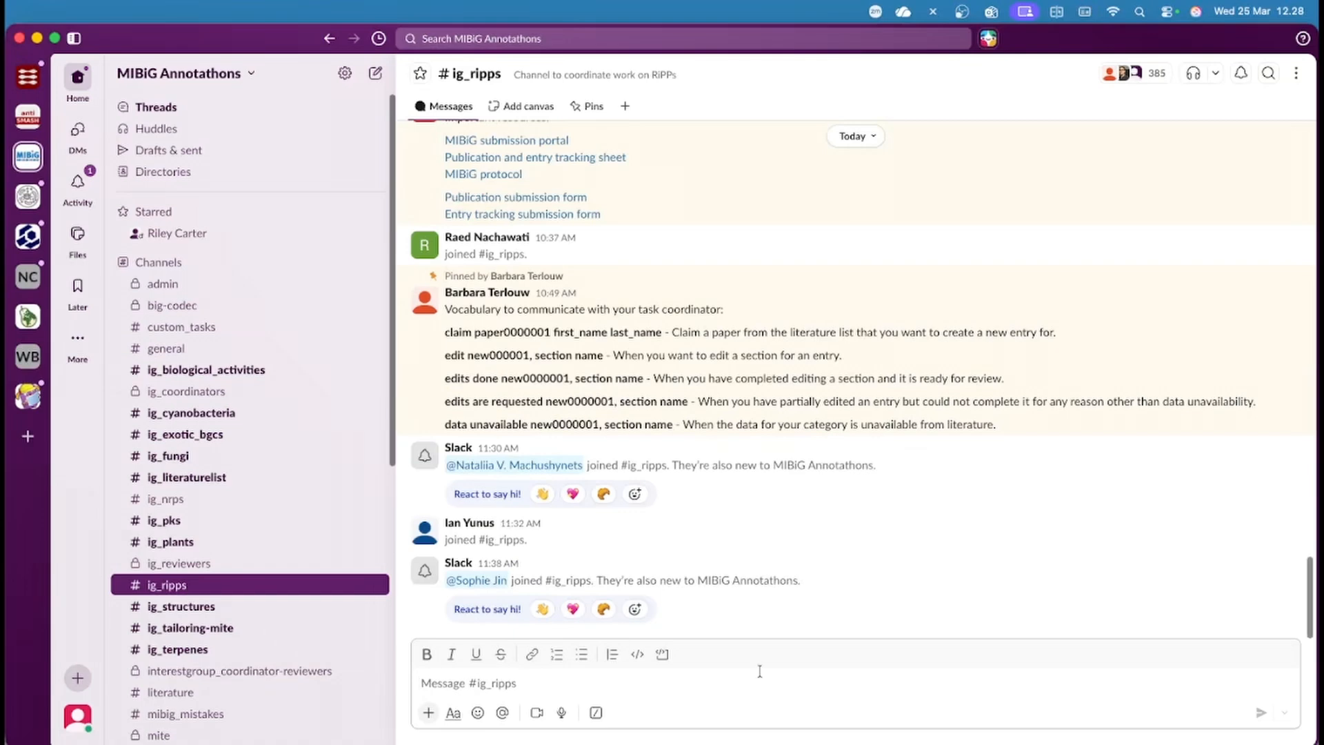
Post 'claim paper0000009' followed by your full name in the #ig_ripps channel.
{"action": "left_click", "coordinate": [634, 682]}
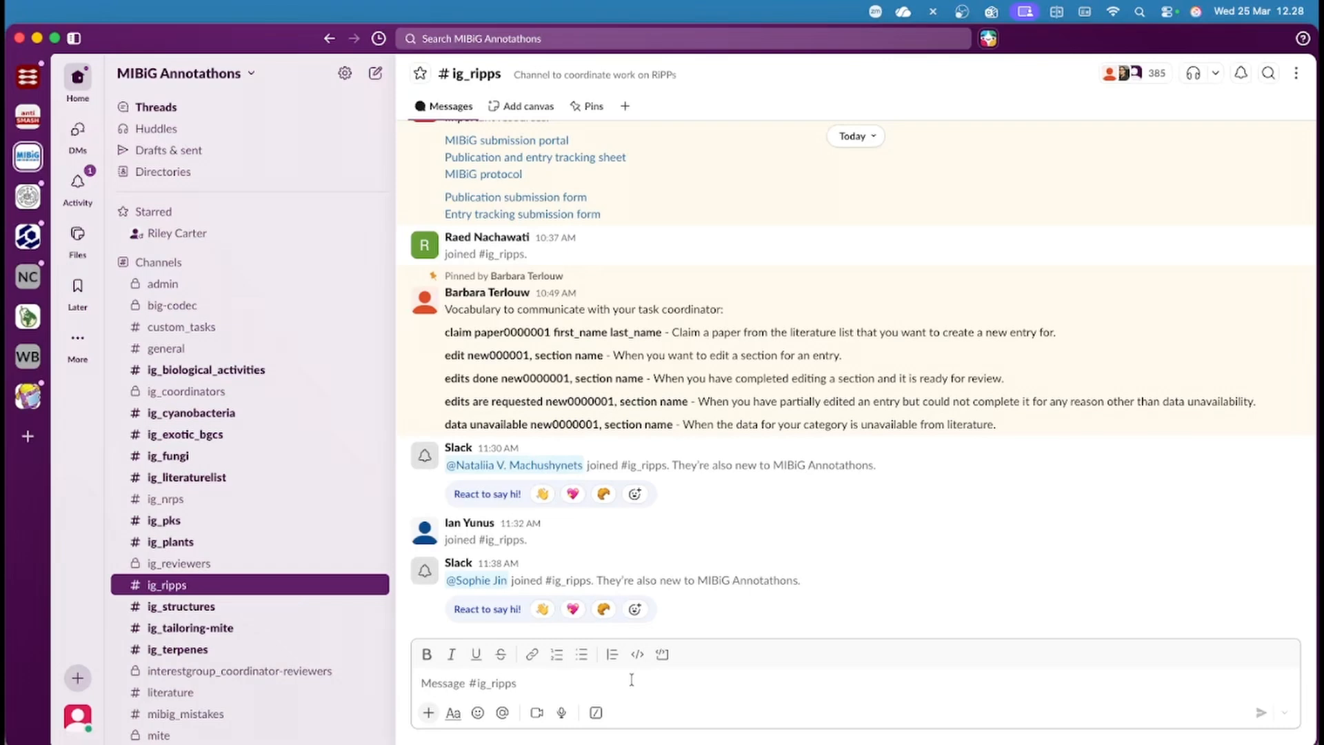
{"action": "type", "text": "claim"}
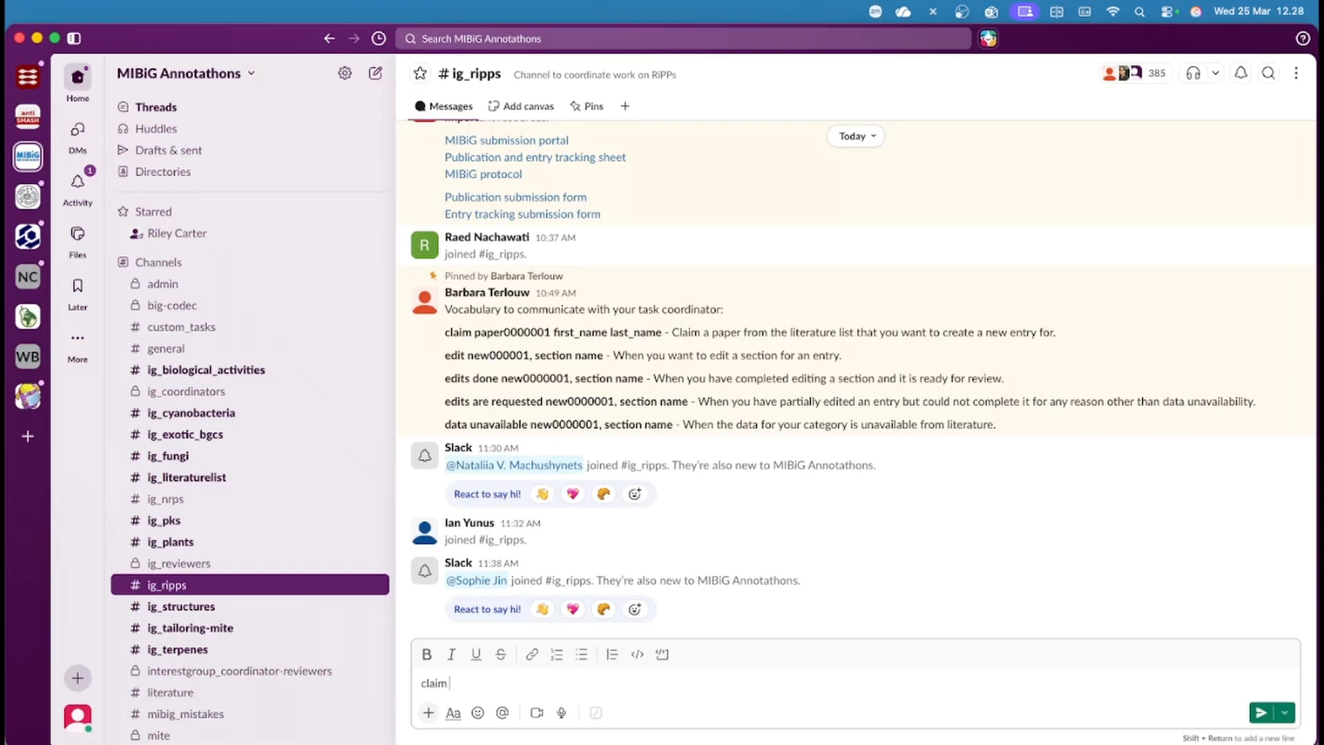
{"action": "type", "text": " paper0000009 Kai Blin"}
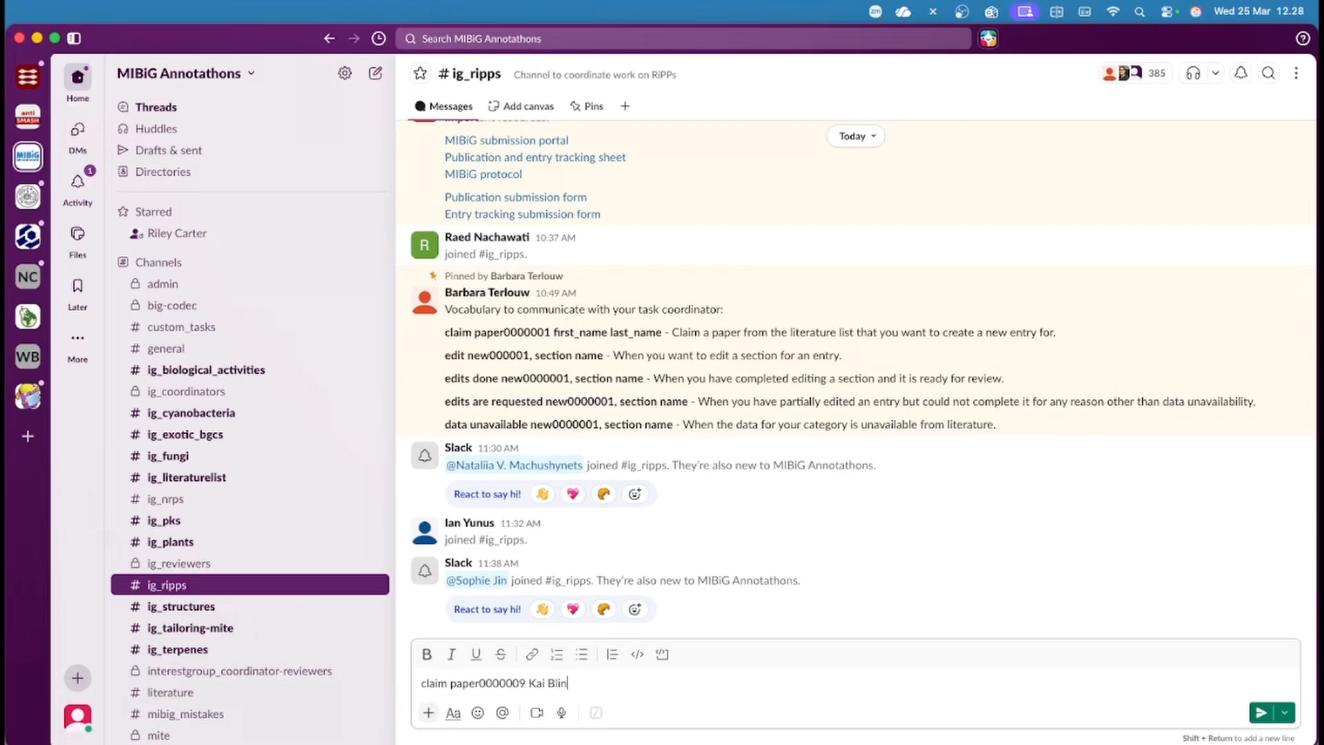
{"action": "key", "text": "Return"}
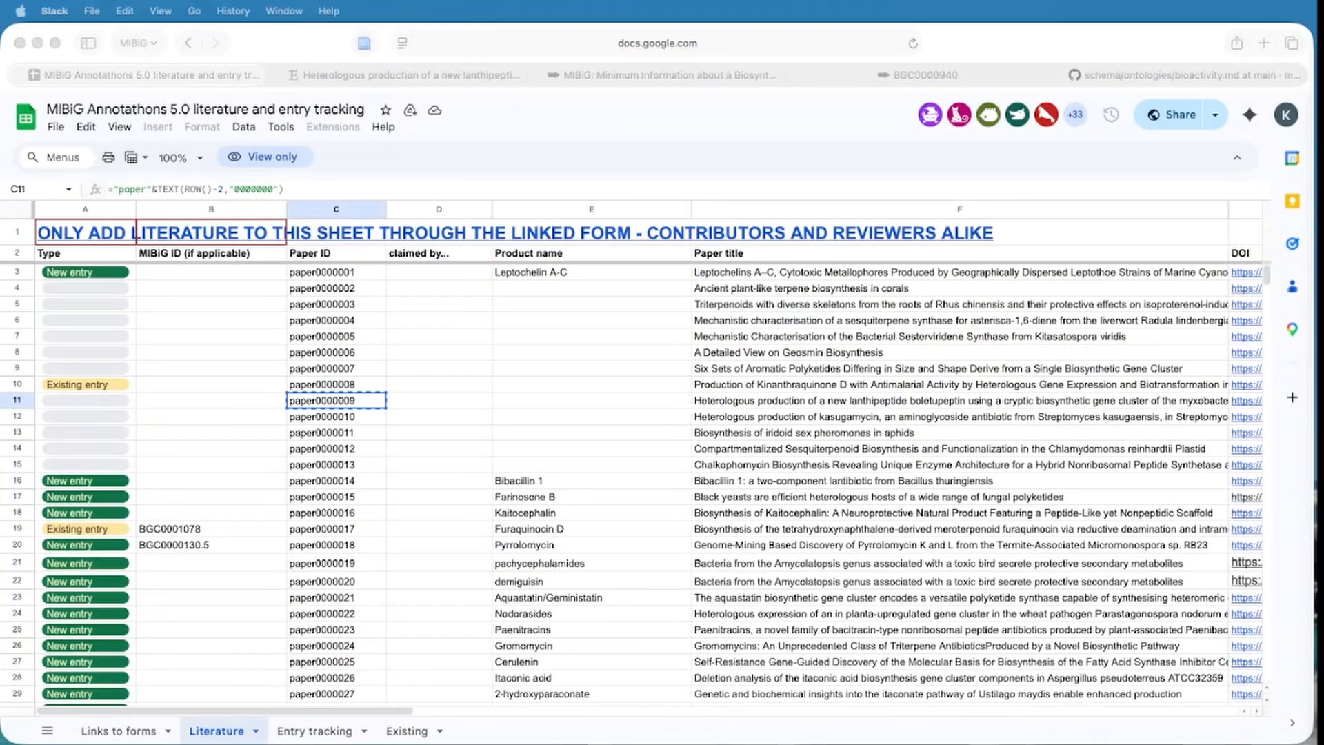
Open the mibig-submission.org portal link from cell B6 of the 'Links to forms' sheet.
{"action": "left_click", "coordinate": [131, 735]}
{"action": "left_click", "coordinate": [131, 735]}
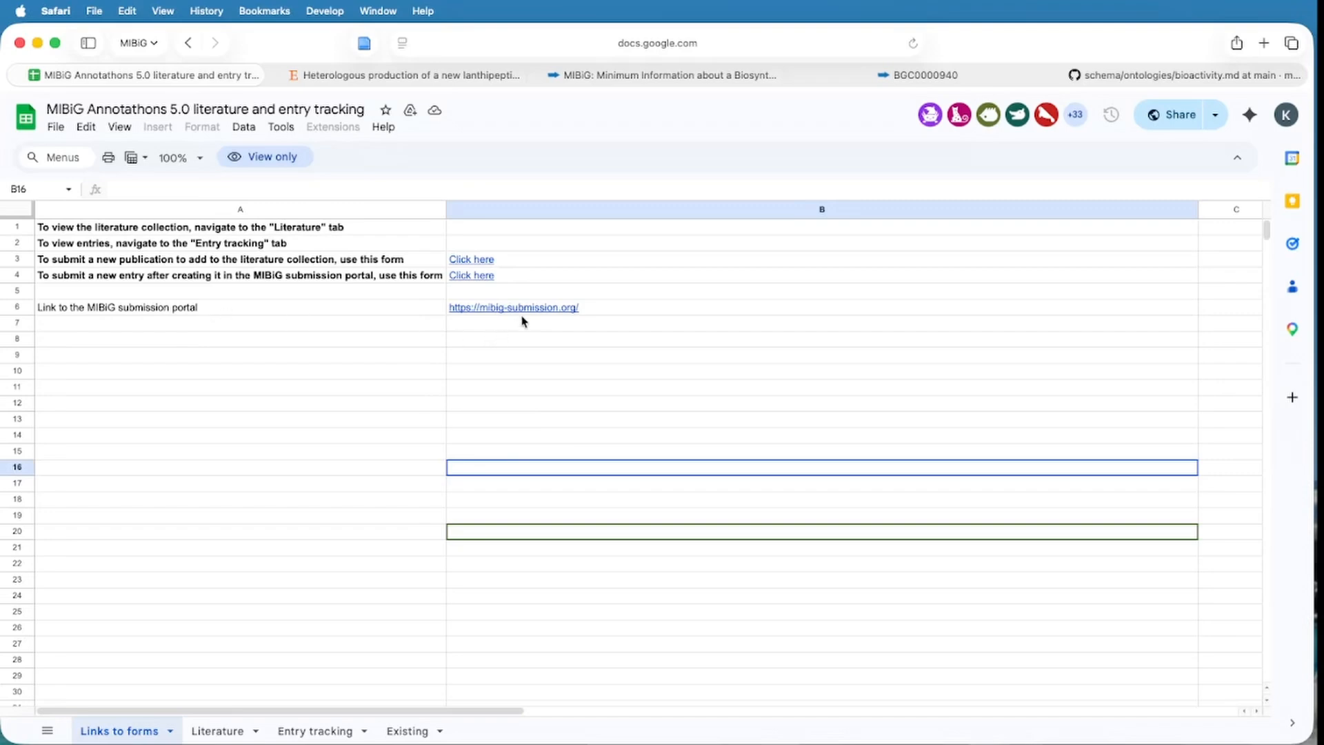
{"action": "mouse_move", "coordinate": [530, 311]}
{"action": "left_click", "coordinate": [529, 334]}
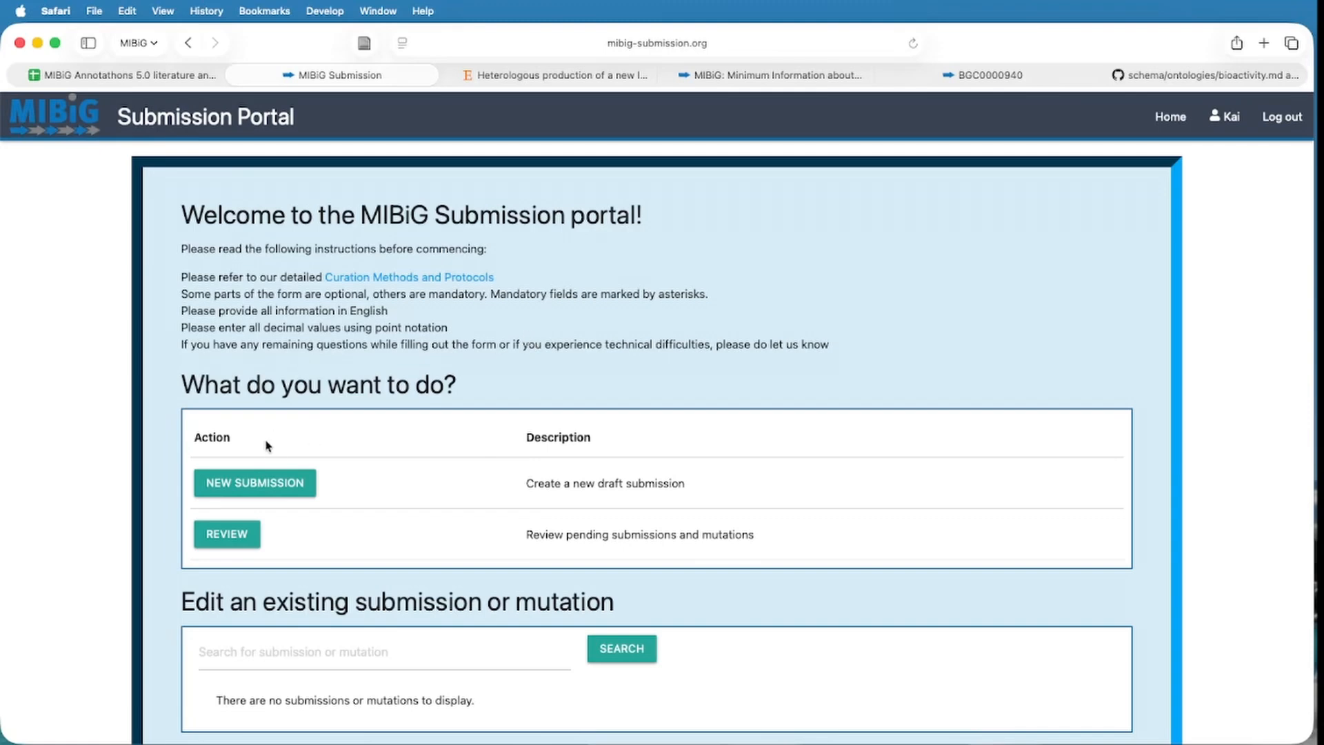
Start a new draft submission and bring up the 'Heterologous production' boletupeptin article.
{"action": "left_click", "coordinate": [289, 484]}
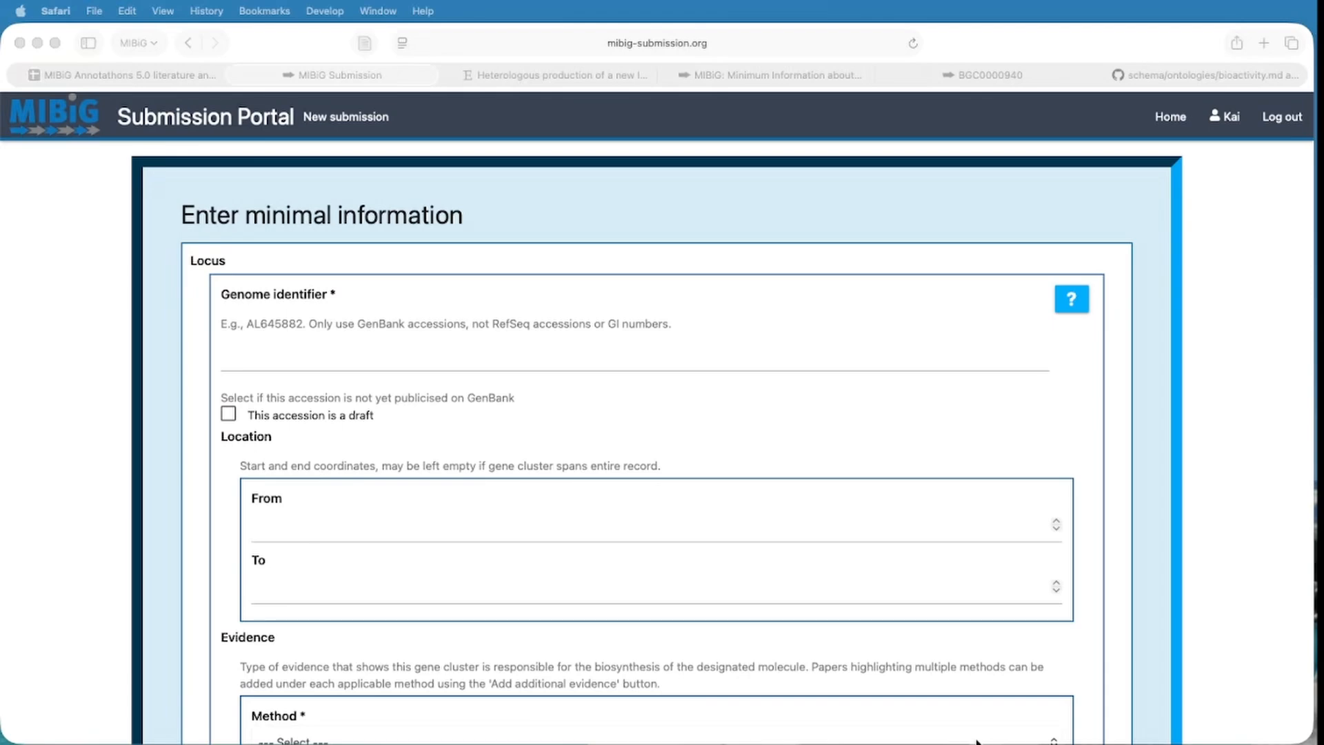
{"action": "left_click", "coordinate": [558, 79]}
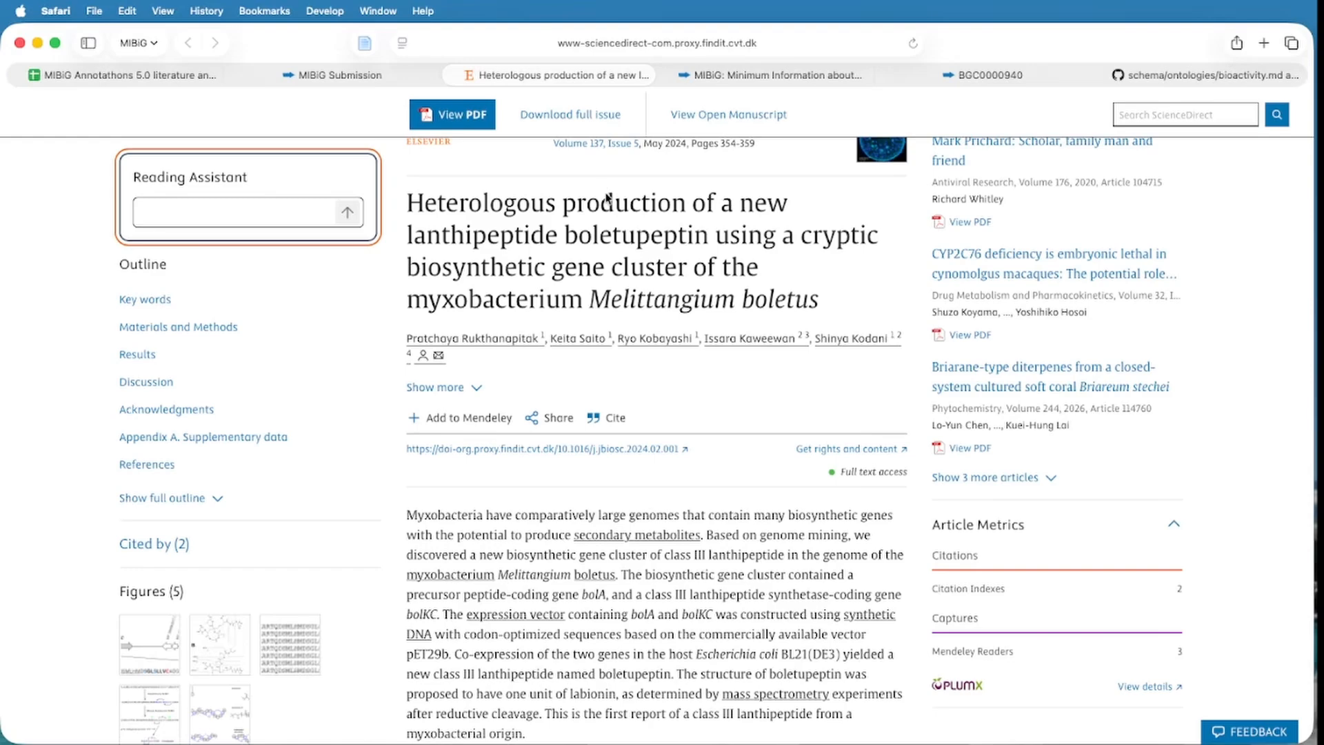
Copy the accession CP022163.1 from the 'Genome mining of lanthipeptide BGC' section.
{"action": "scroll", "coordinate": [683, 390], "scroll_direction": "down", "scroll_amount": 10}
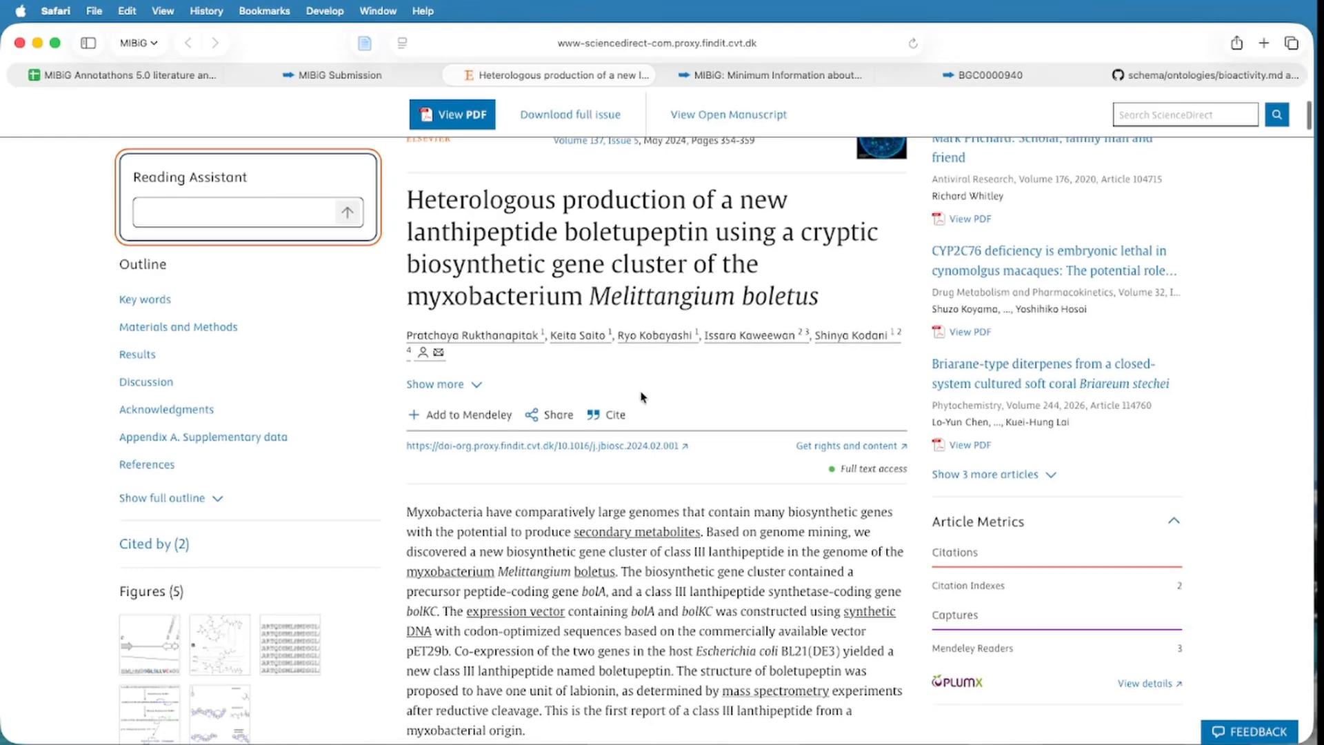
{"action": "scroll", "coordinate": [683, 389], "scroll_direction": "down", "scroll_amount": 20}
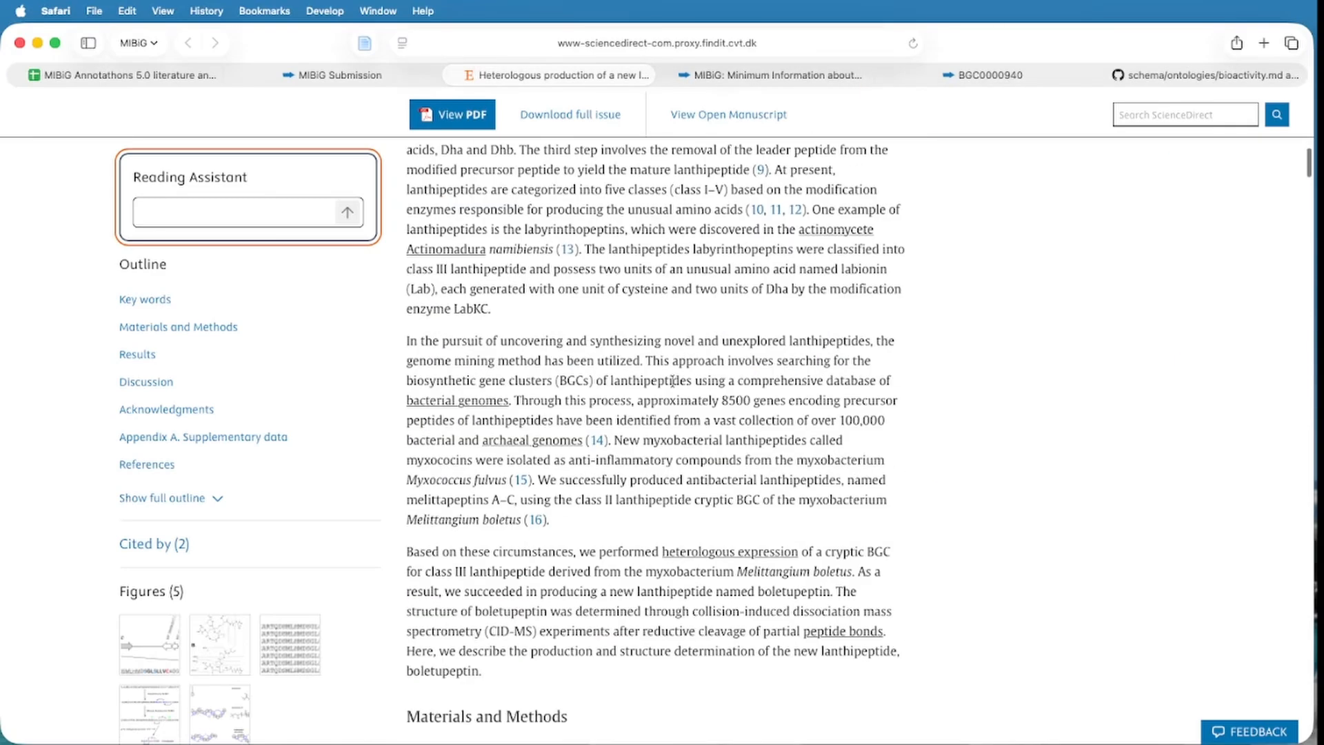
{"action": "scroll", "coordinate": [840, 363], "scroll_direction": "down", "scroll_amount": 6}
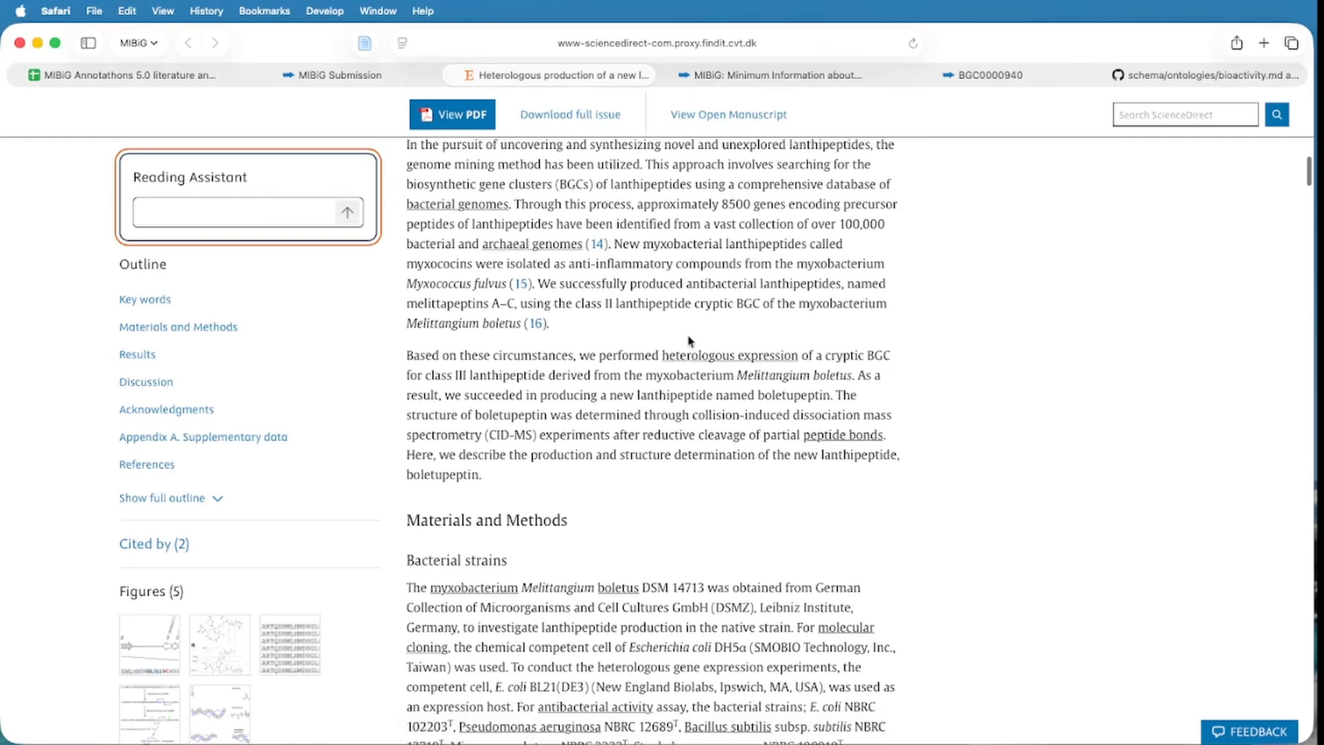
{"action": "scroll", "coordinate": [692, 341], "scroll_direction": "down", "scroll_amount": 6}
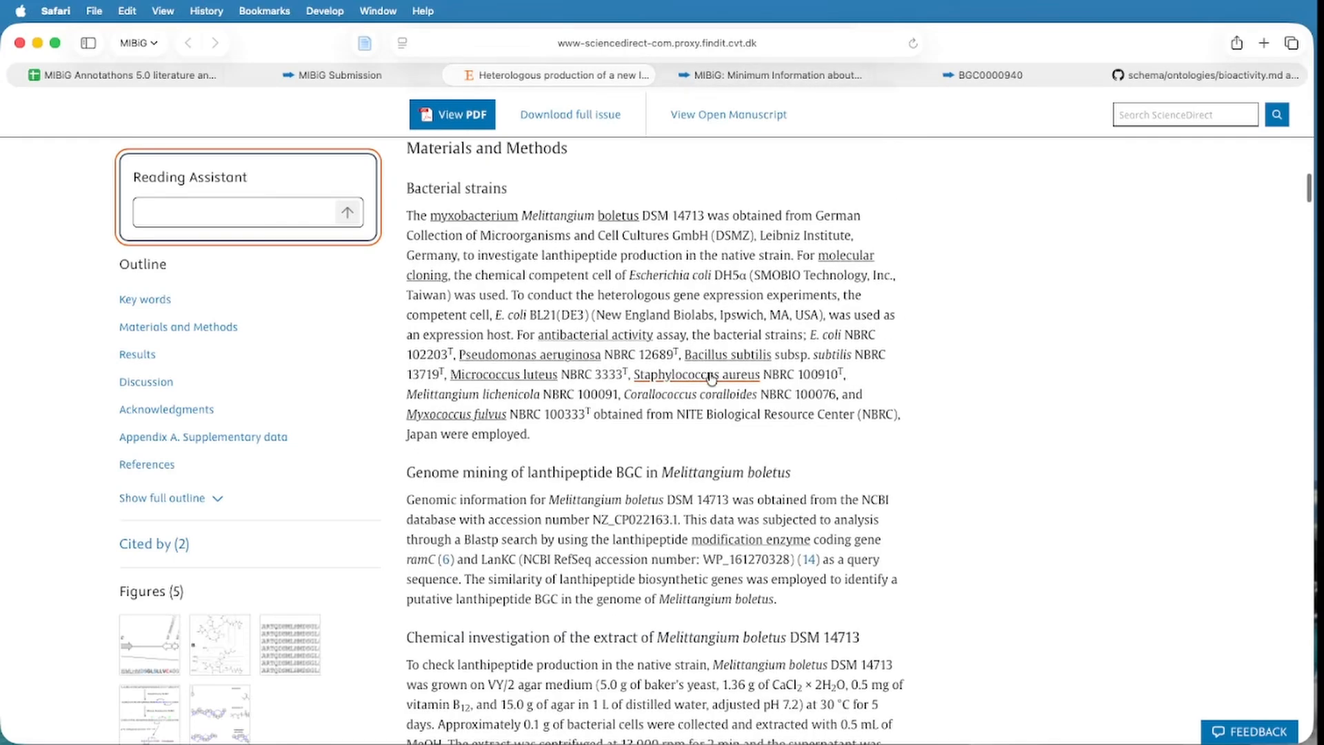
{"action": "scroll", "coordinate": [693, 381], "scroll_direction": "down", "scroll_amount": 2}
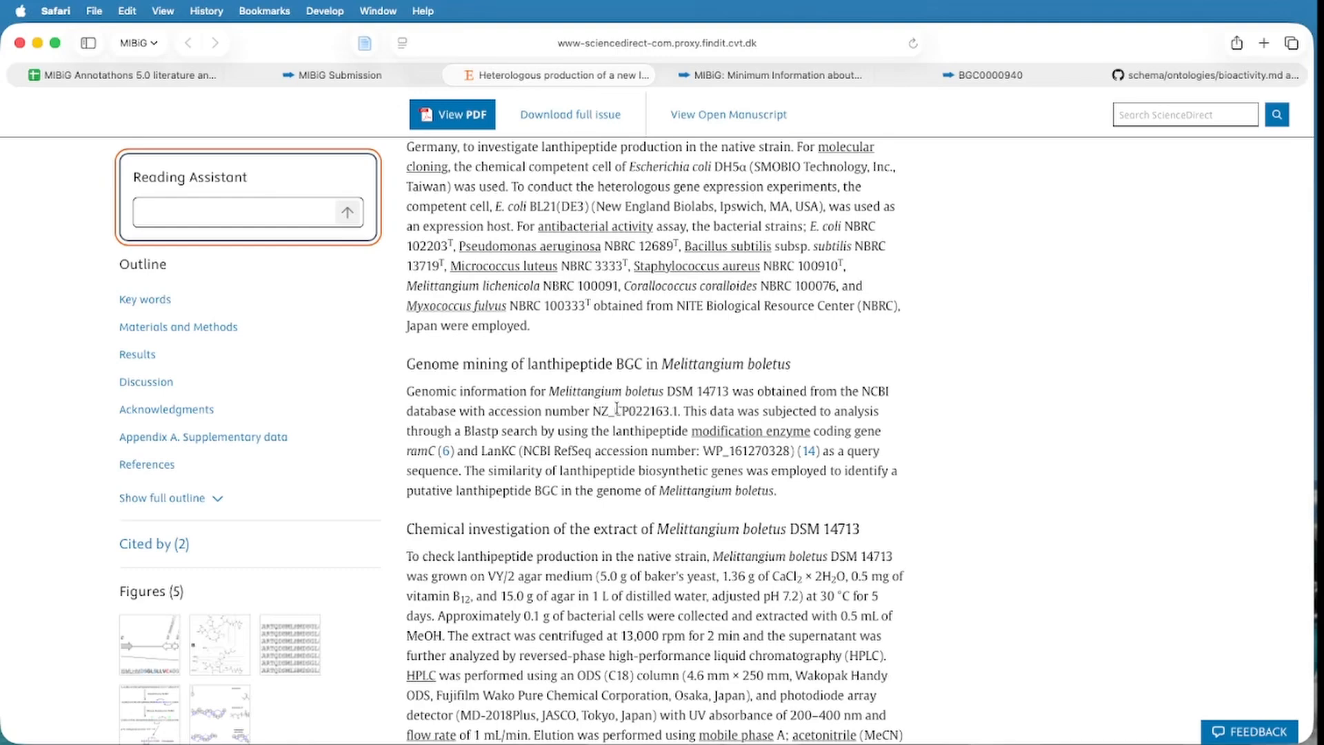
{"action": "left_click_drag", "start_coordinate": [616, 410], "coordinate": [680, 413]}
{"action": "key", "text": "super+c"}
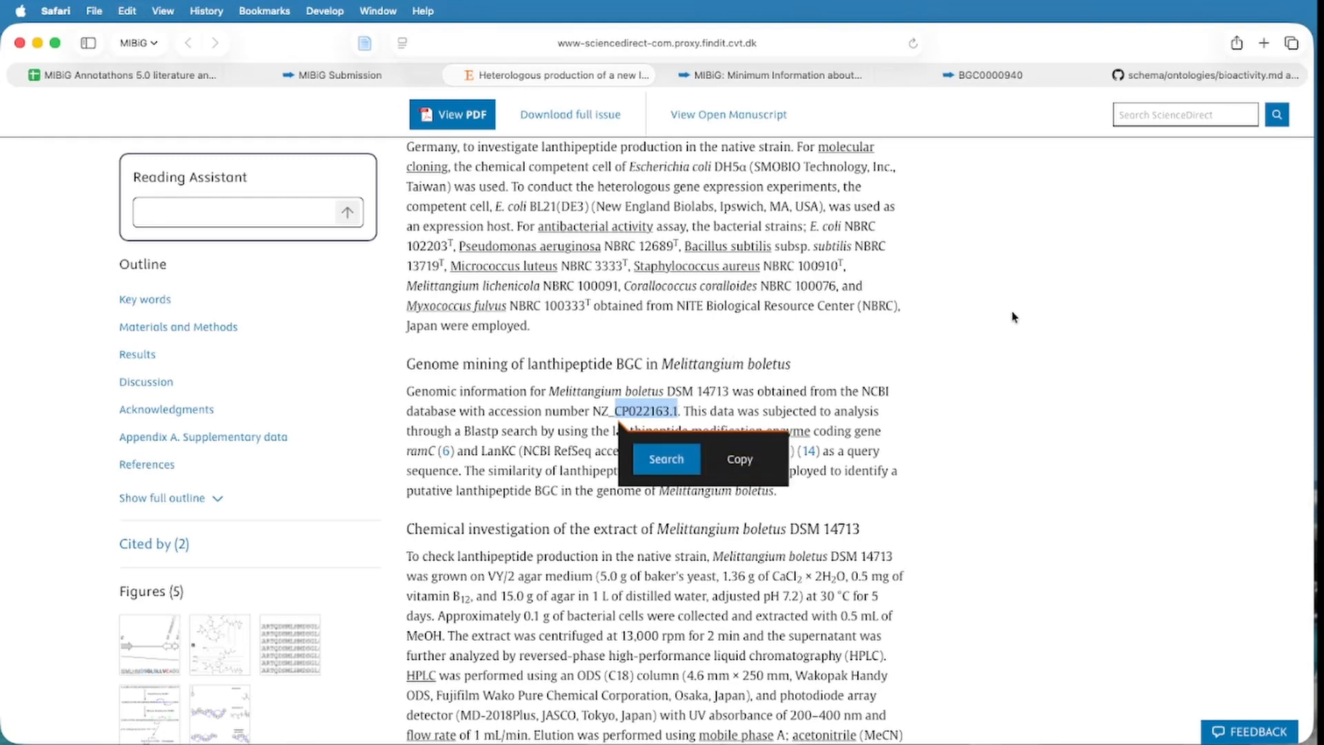
{"action": "left_click", "coordinate": [831, 281]}
Submit an antiSMASH bacterial job for NCBI accession CP022163.1 with MIBiG cluster comparison enabled.
{"action": "key", "text": "super+t"}
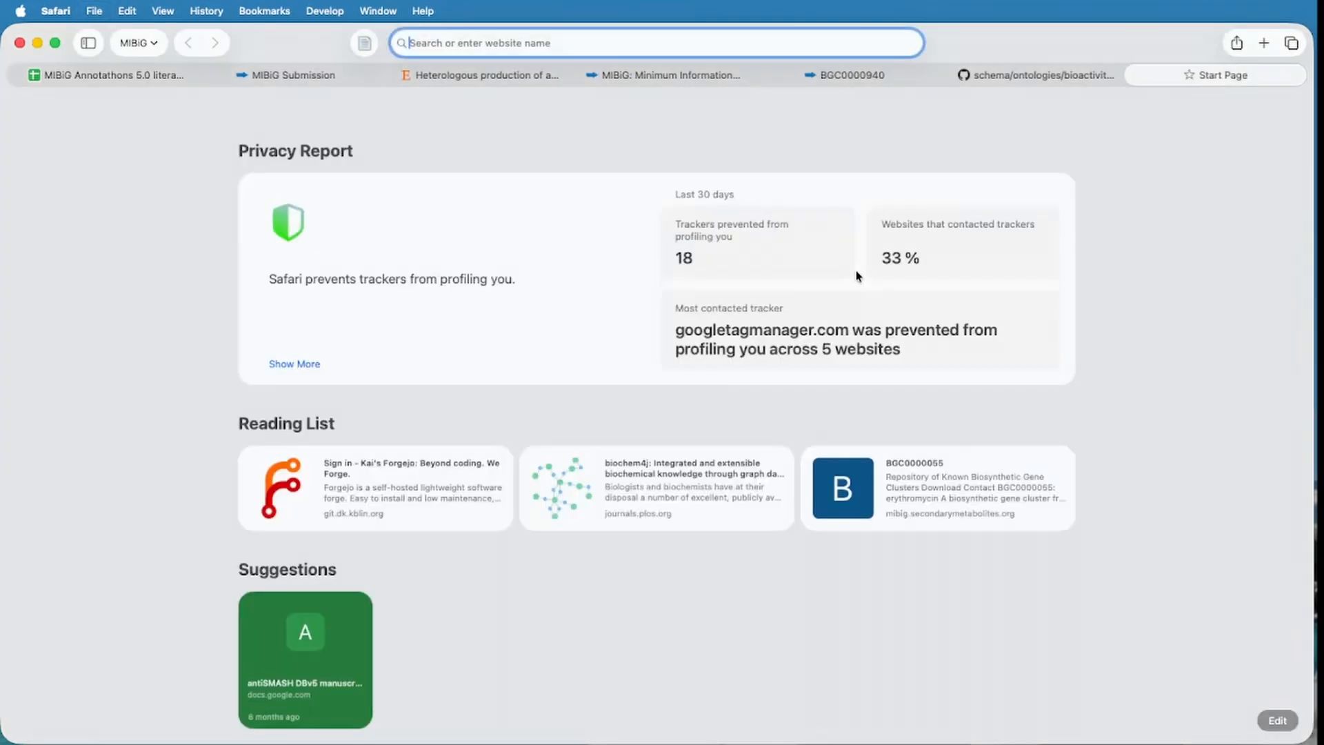
{"action": "type", "text": "anti"}
{"action": "key", "text": "Return"}
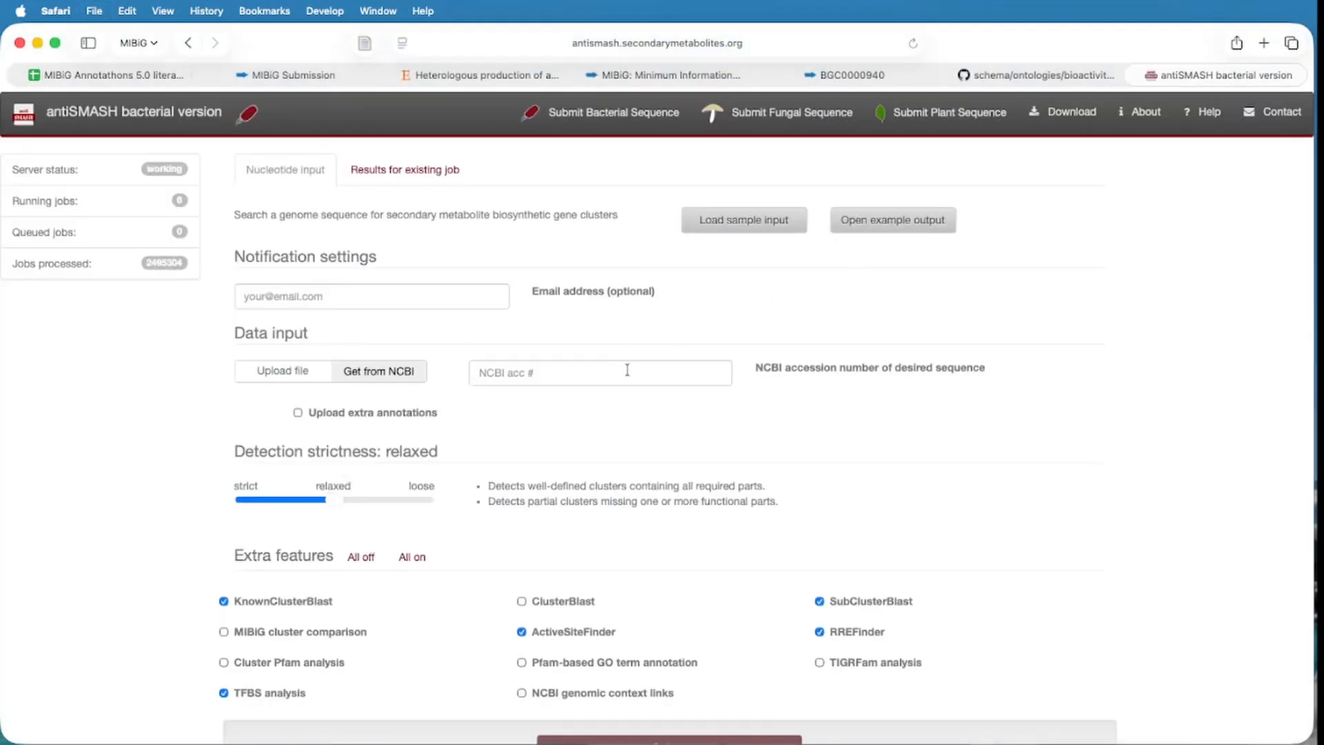
{"action": "left_click", "coordinate": [617, 374]}
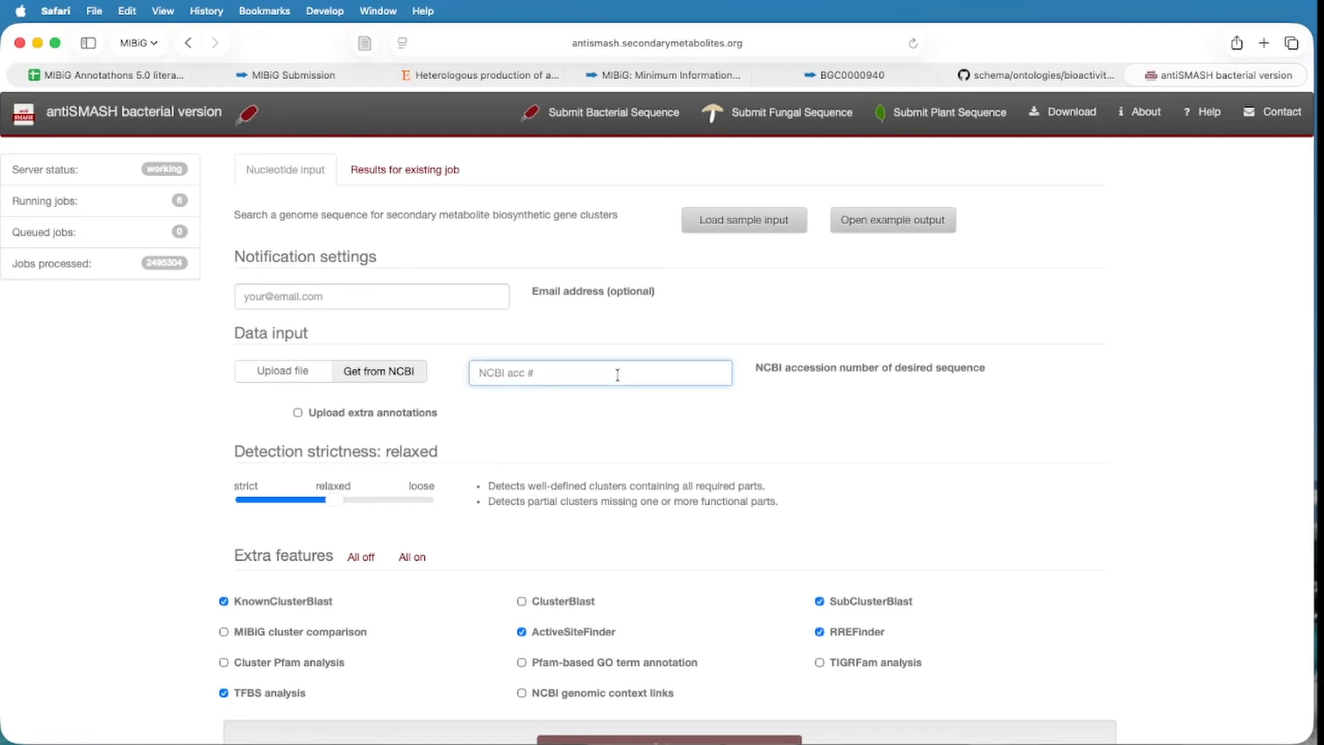
{"action": "key", "text": "super+v"}
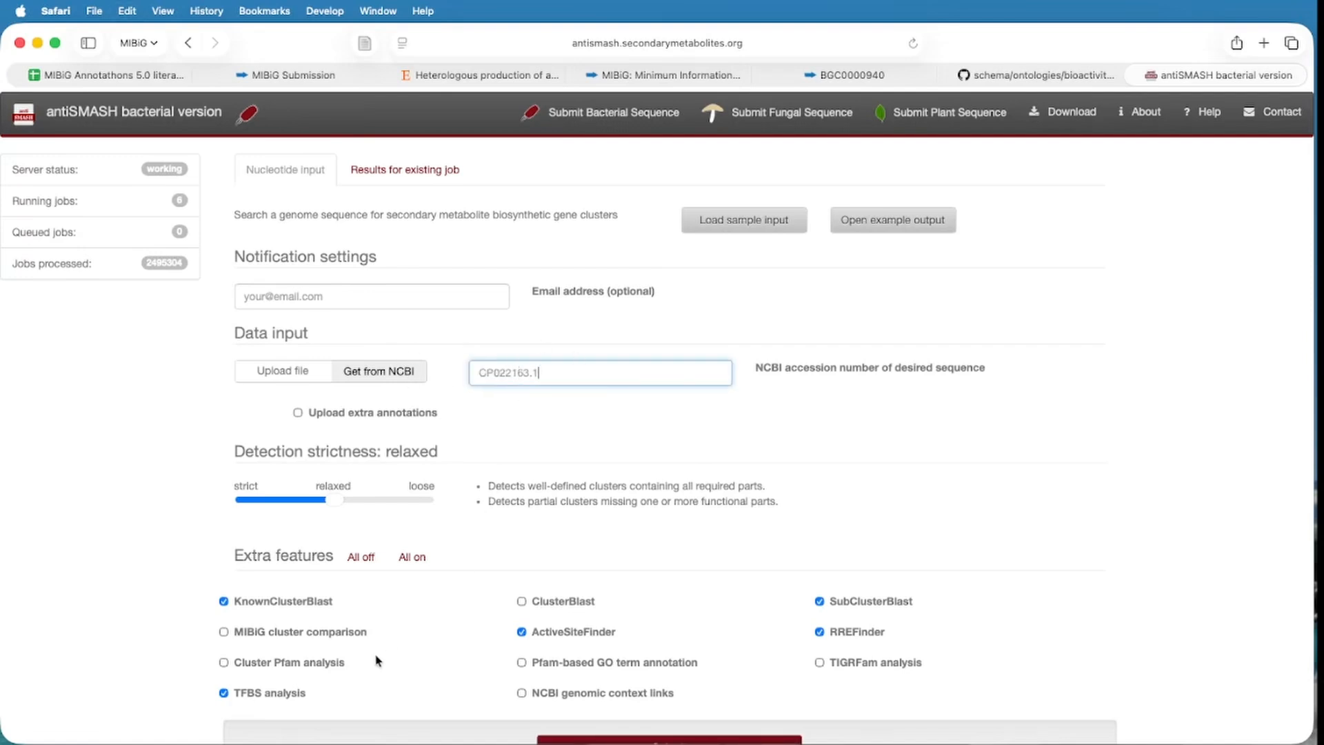
{"action": "left_click", "coordinate": [357, 632]}
{"action": "scroll", "coordinate": [803, 582], "scroll_direction": "down", "scroll_amount": 1}
{"action": "scroll", "coordinate": [805, 583], "scroll_direction": "down", "scroll_amount": 2}
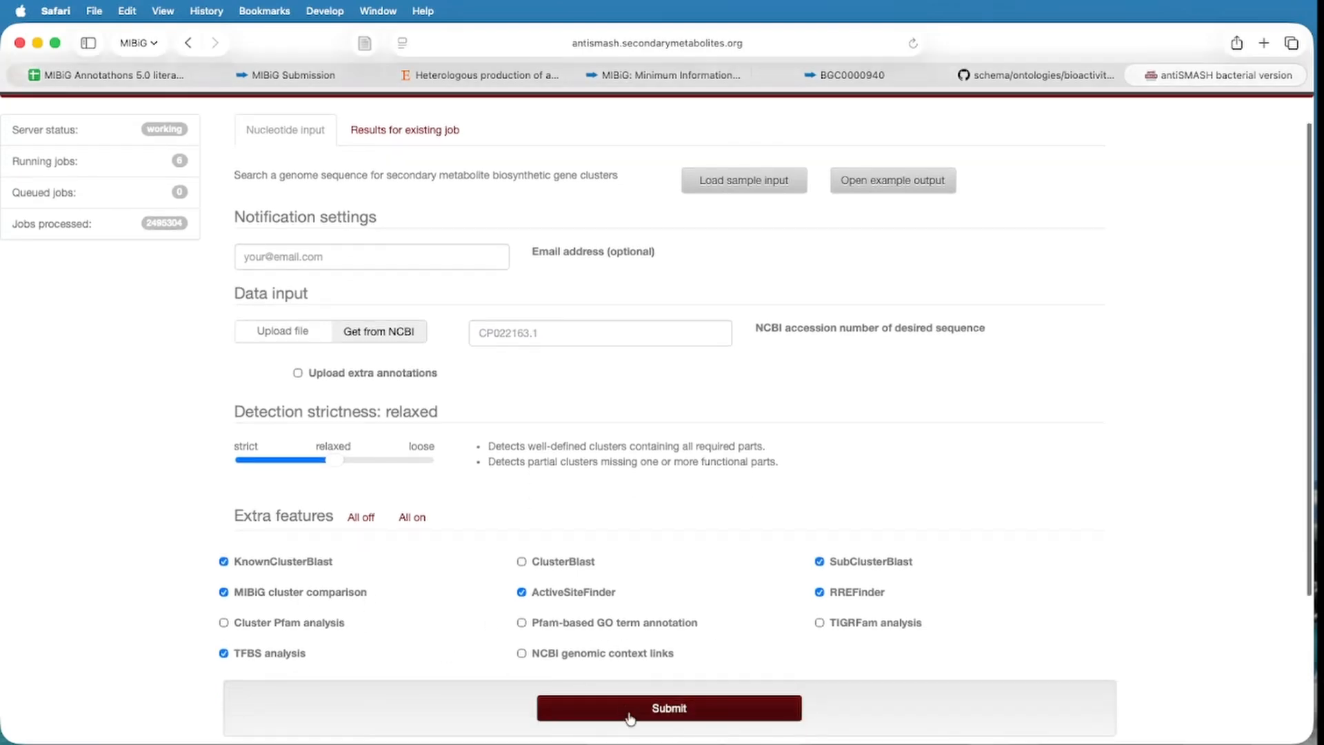
{"action": "left_click", "coordinate": [701, 710]}
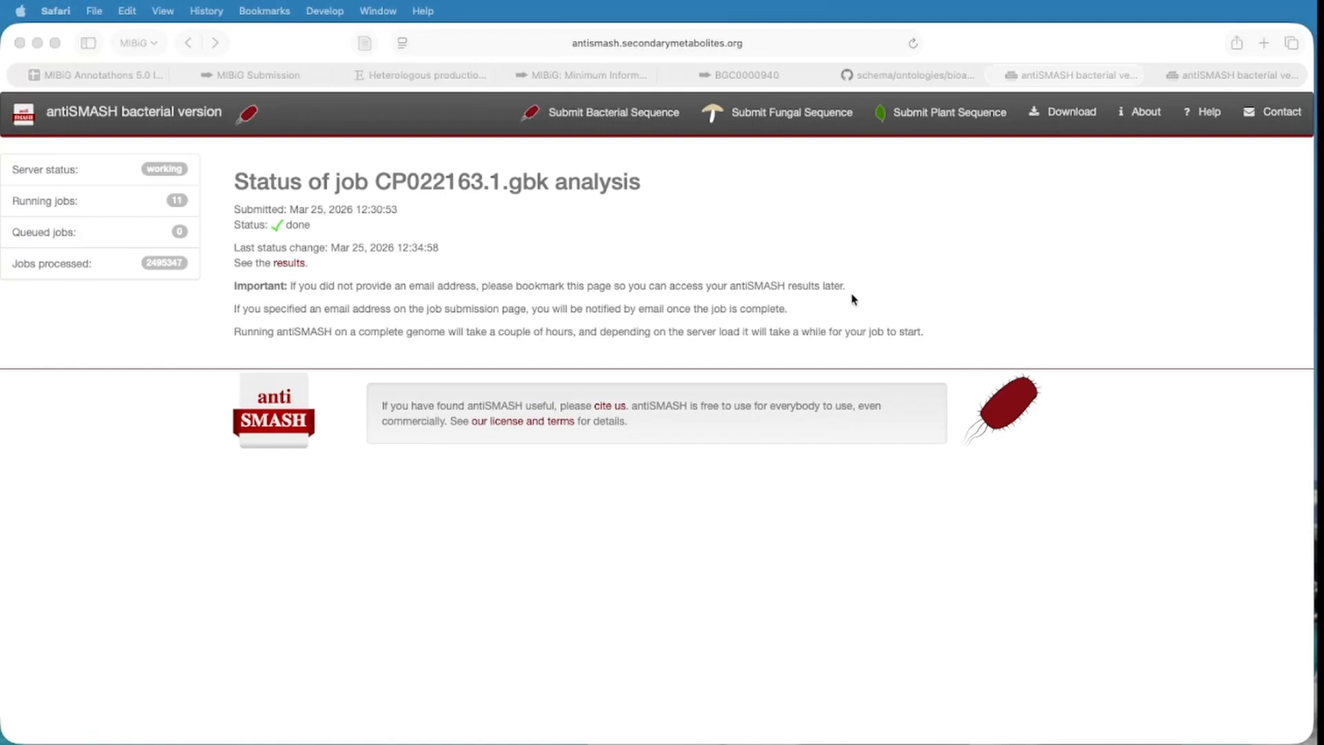
Open the CP022163.1 results and go to Region 39, the lanthipeptide-class-iv cluster.
{"action": "left_click", "coordinate": [294, 264]}
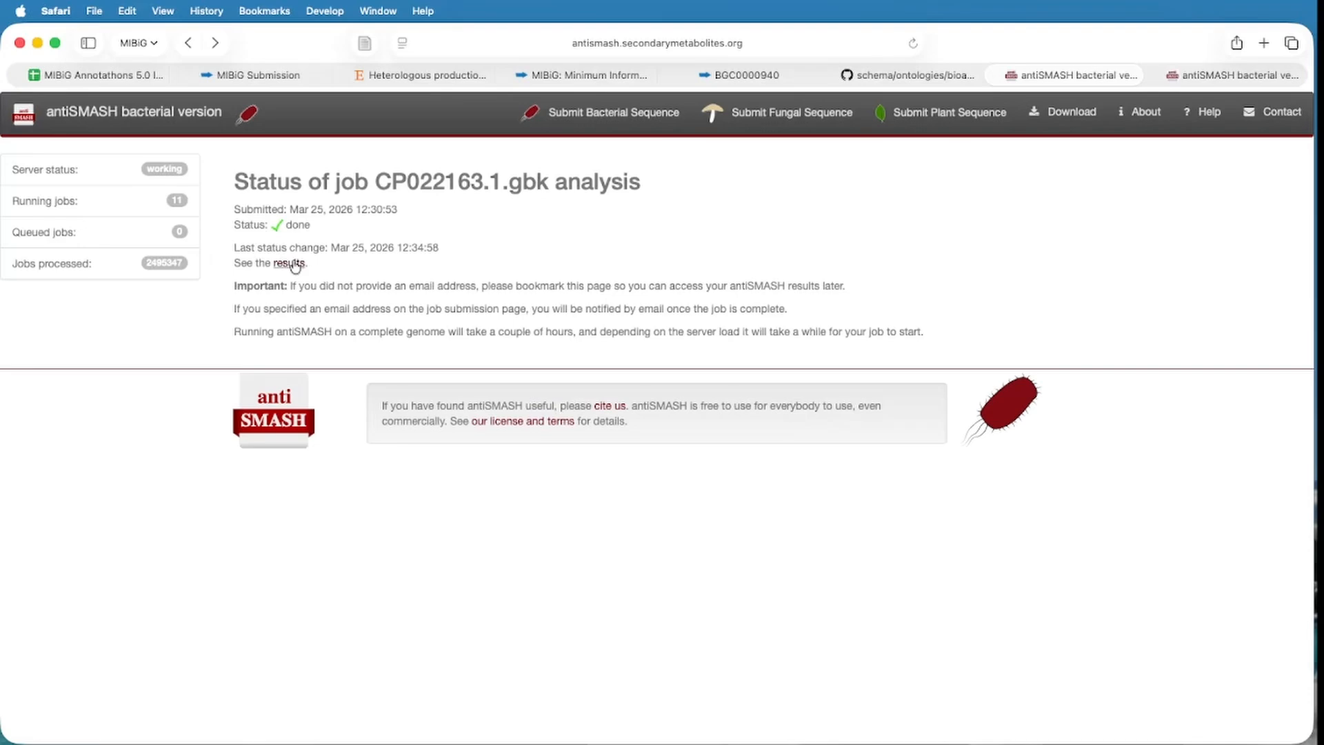
{"action": "left_click", "coordinate": [294, 264]}
{"action": "scroll", "coordinate": [360, 340], "scroll_direction": "down", "scroll_amount": 1}
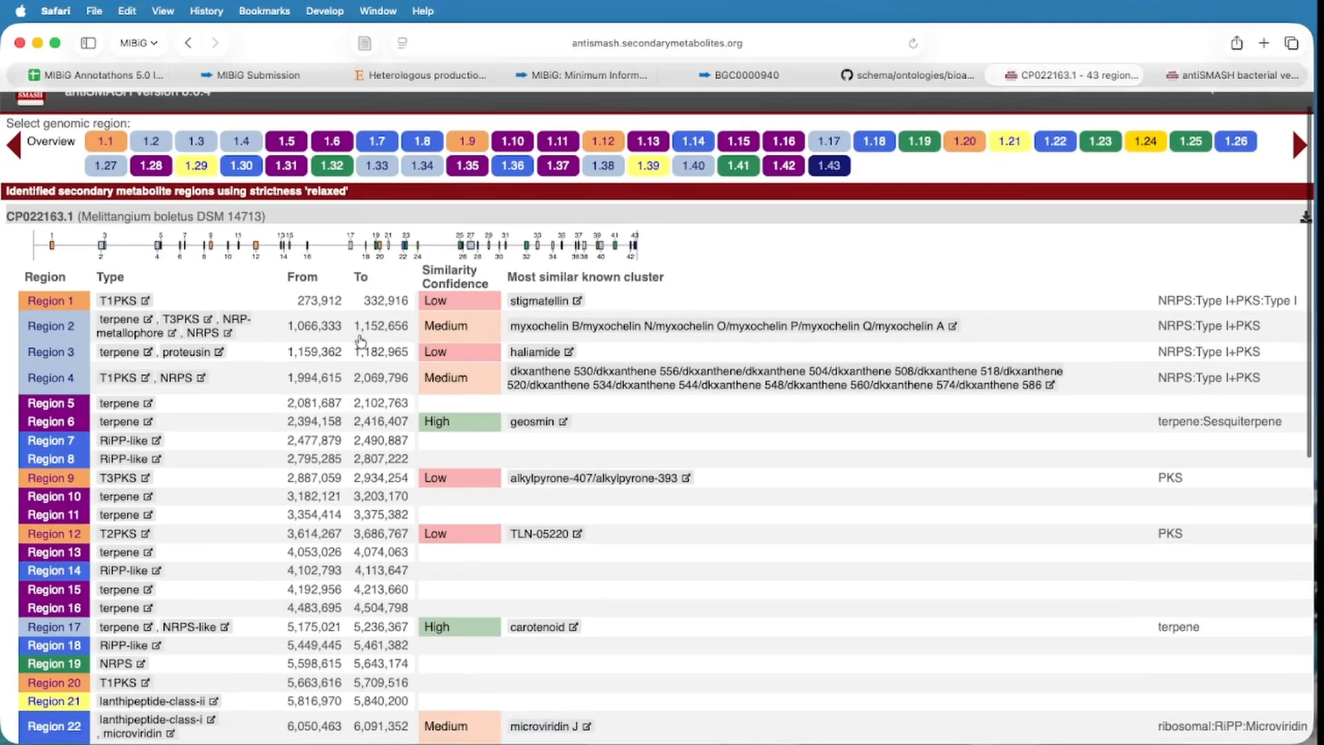
{"action": "scroll", "coordinate": [360, 341], "scroll_direction": "down", "scroll_amount": 5}
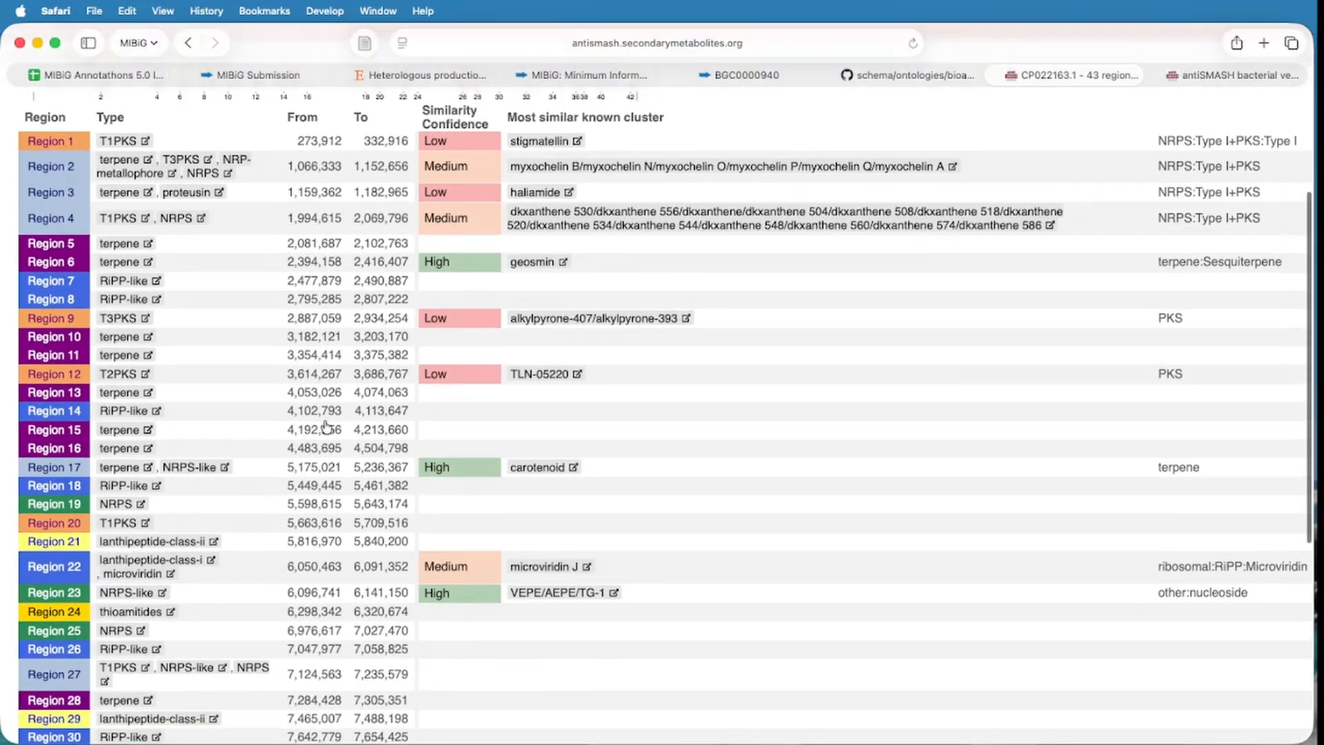
{"action": "scroll", "coordinate": [327, 428], "scroll_direction": "down", "scroll_amount": 3}
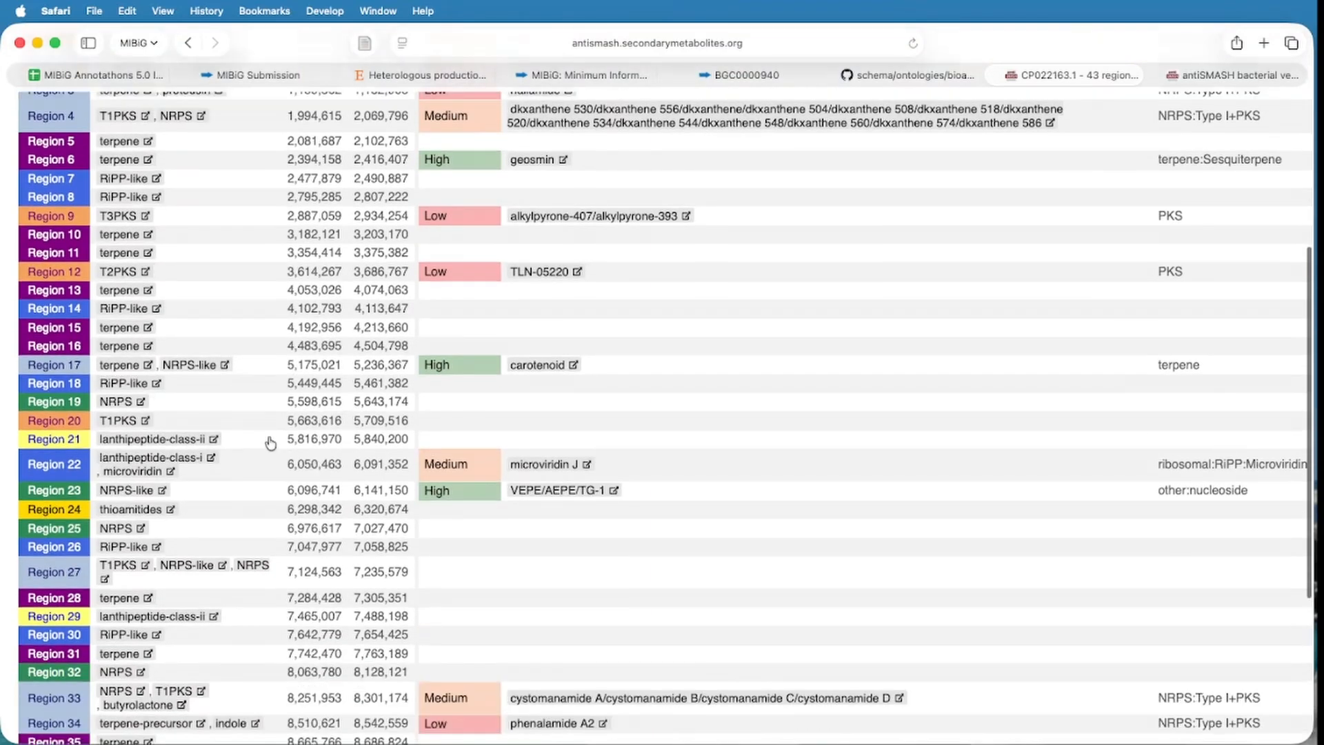
{"action": "scroll", "coordinate": [270, 442], "scroll_direction": "down", "scroll_amount": 2}
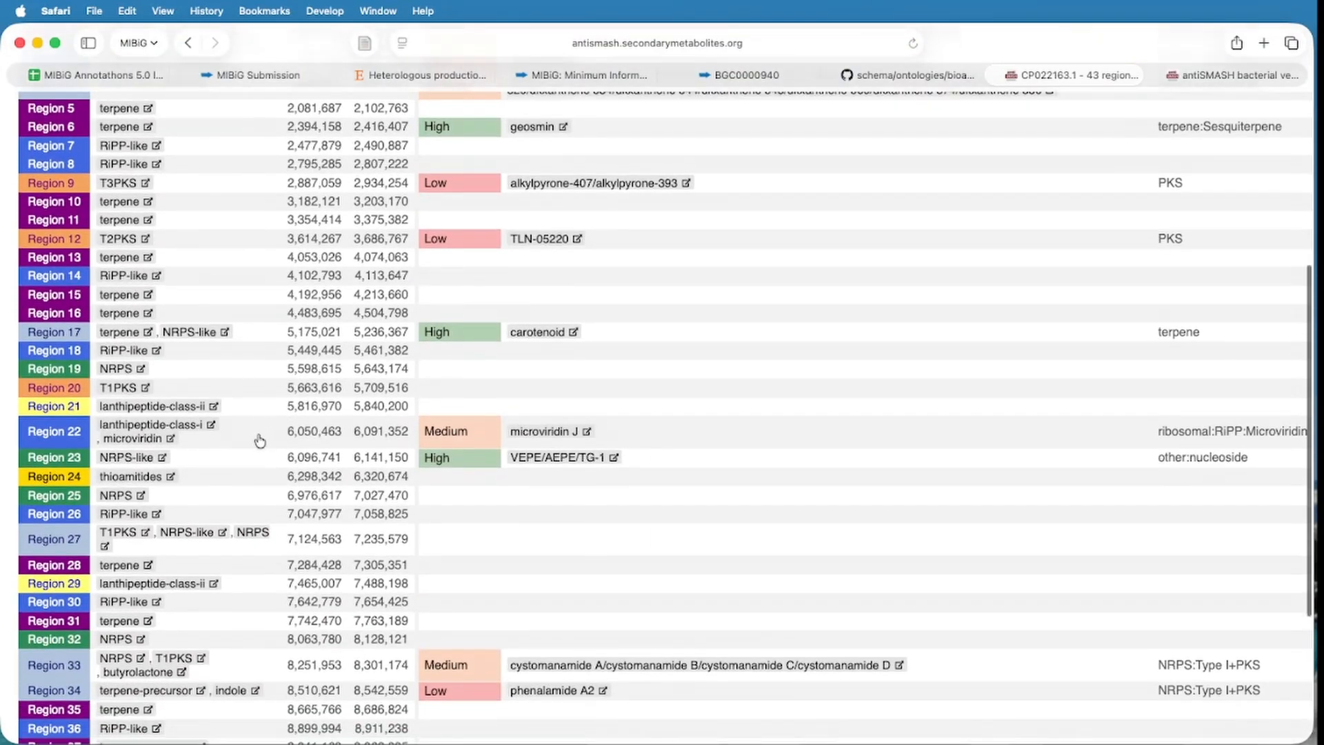
{"action": "scroll", "coordinate": [260, 441], "scroll_direction": "down", "scroll_amount": 2}
{"action": "scroll", "coordinate": [253, 524], "scroll_direction": "down", "scroll_amount": 5}
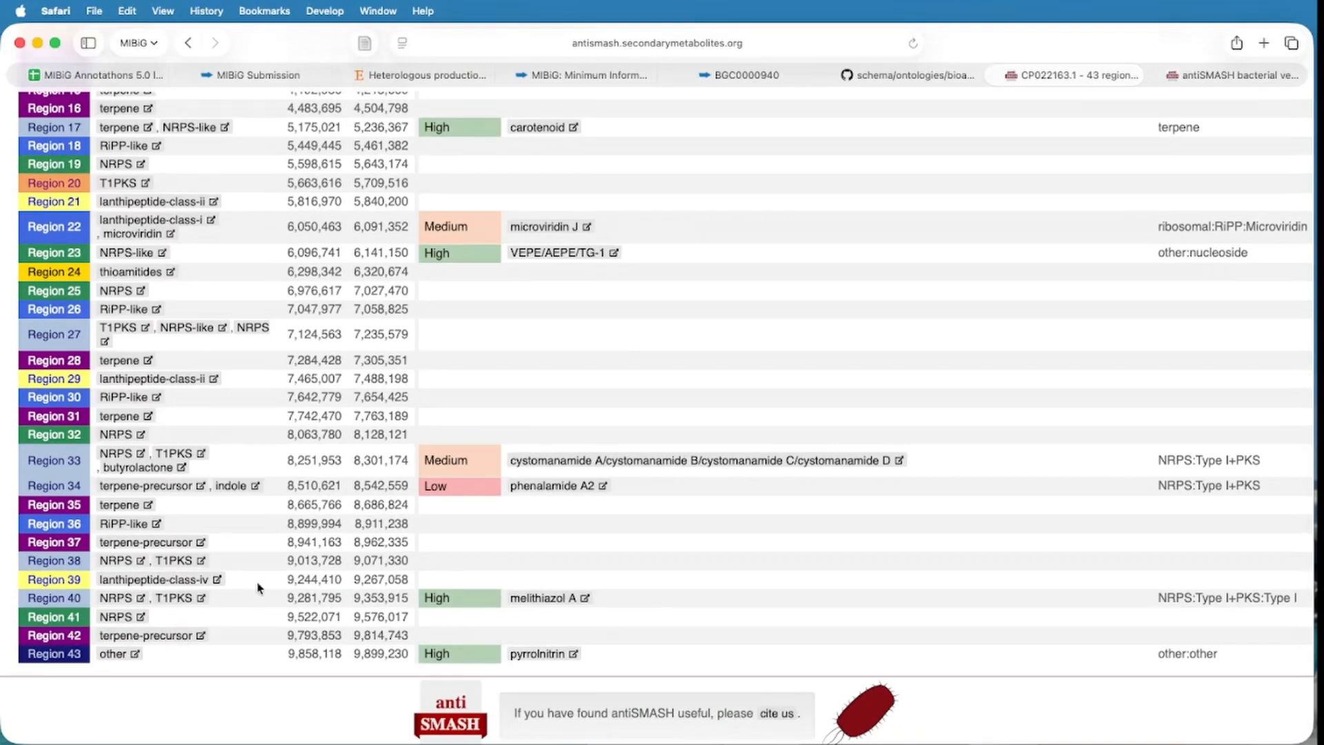
{"action": "left_click", "coordinate": [524, 582]}
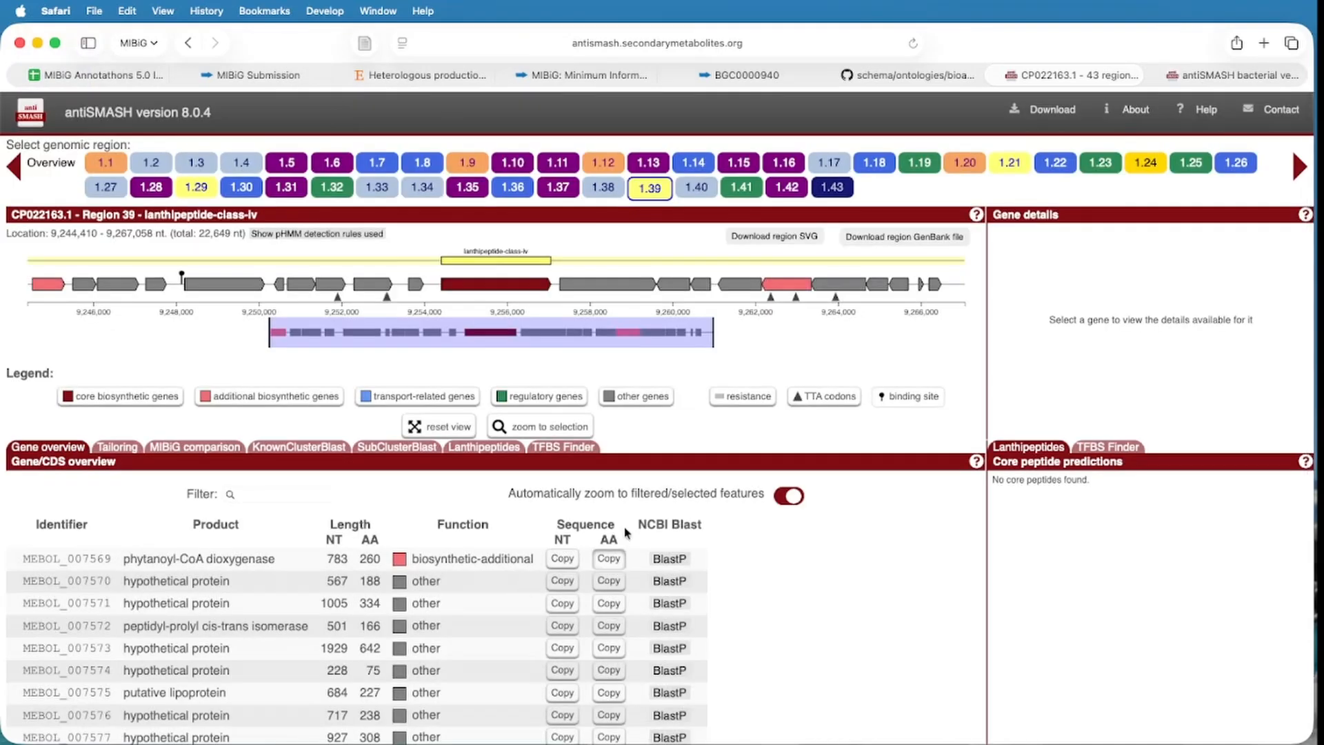
Check Region 39's core gene, then return to the NZ_CP022163.1.gbk job status page.
{"action": "left_click", "coordinate": [544, 284]}
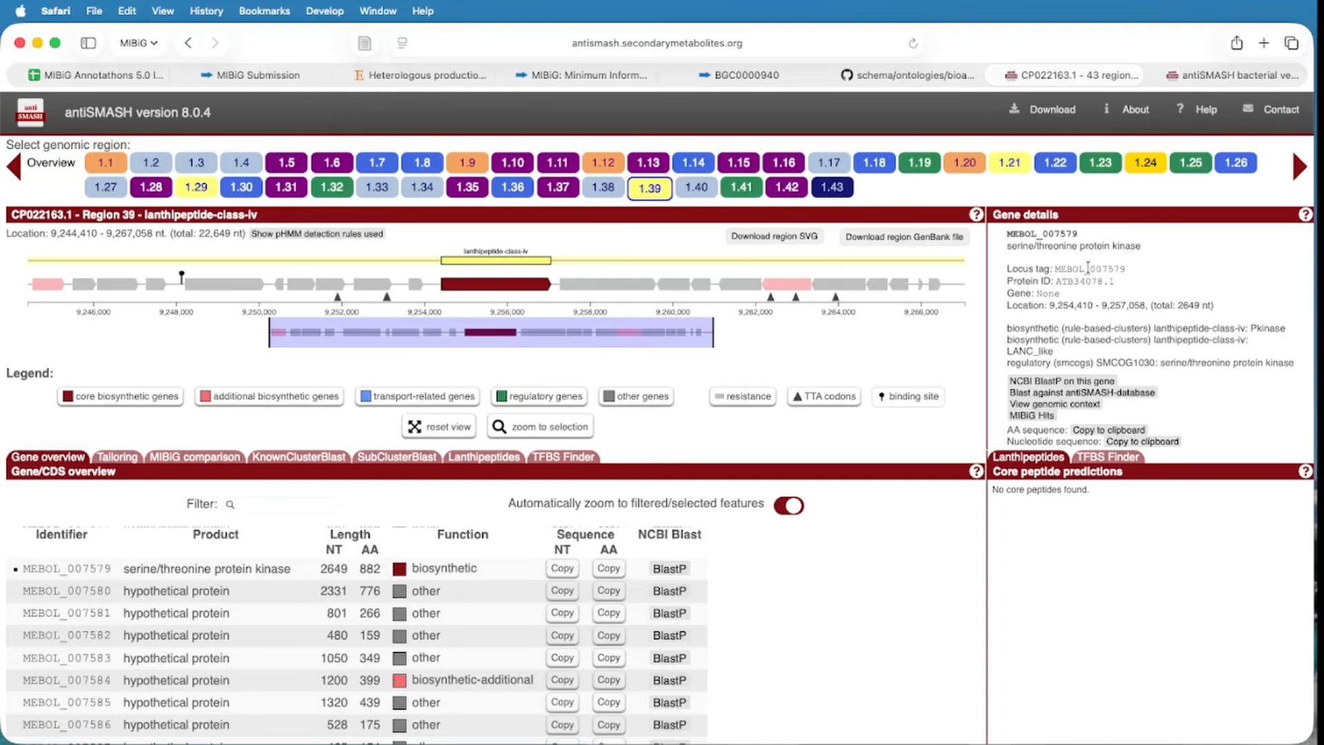
{"action": "left_click", "coordinate": [413, 75]}
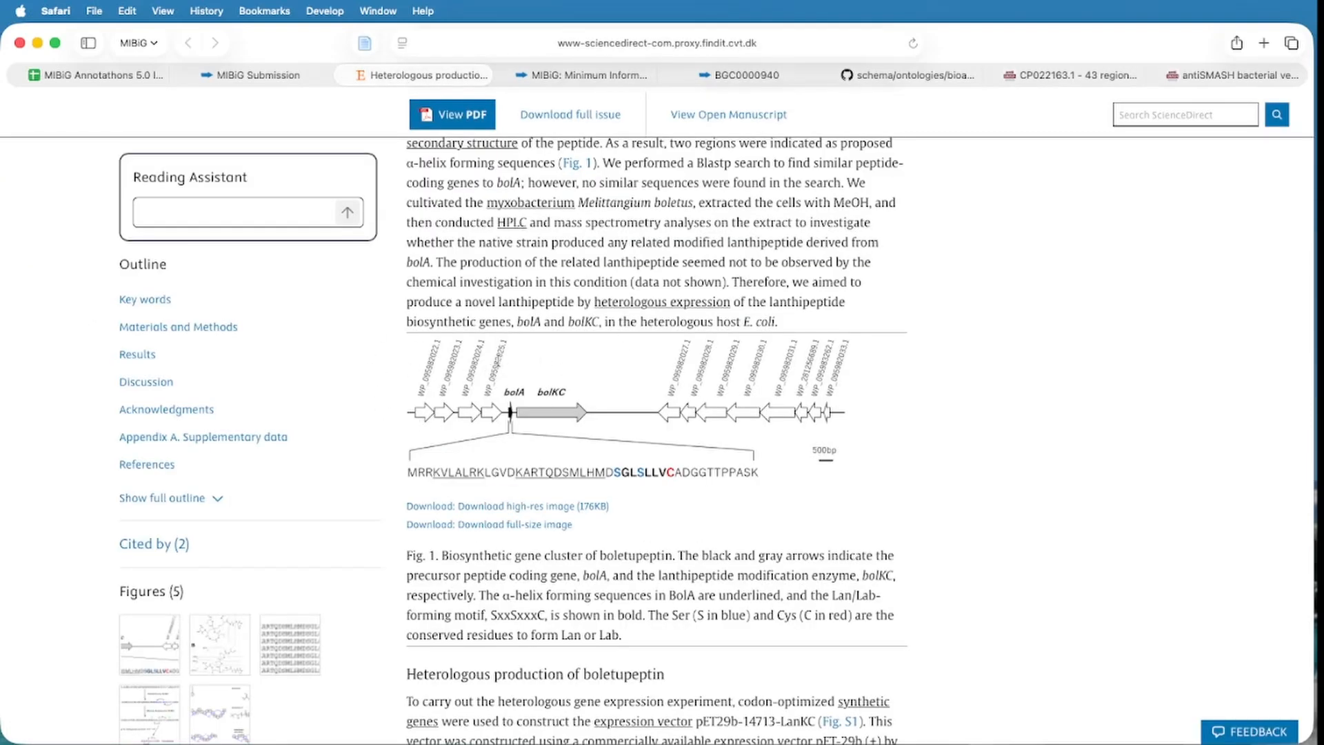
{"action": "left_click", "coordinate": [1034, 75]}
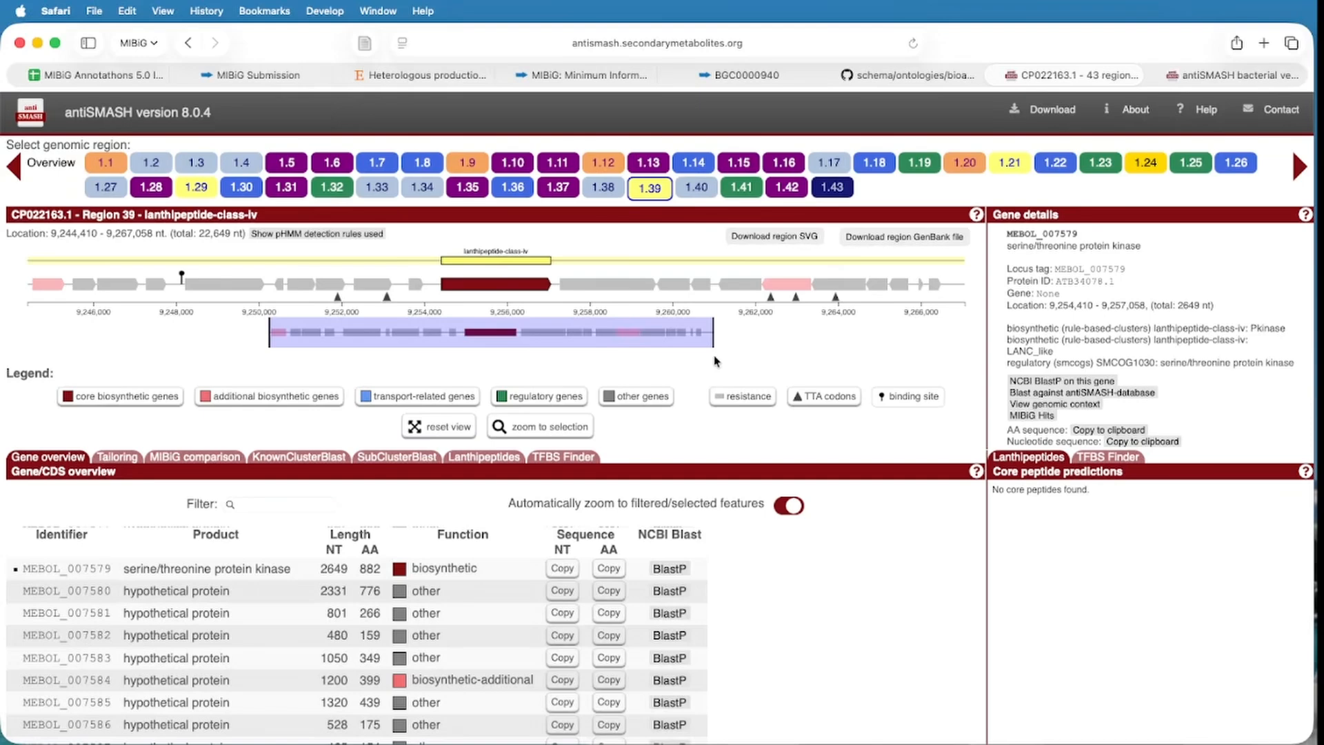
{"action": "left_click", "coordinate": [1233, 76]}
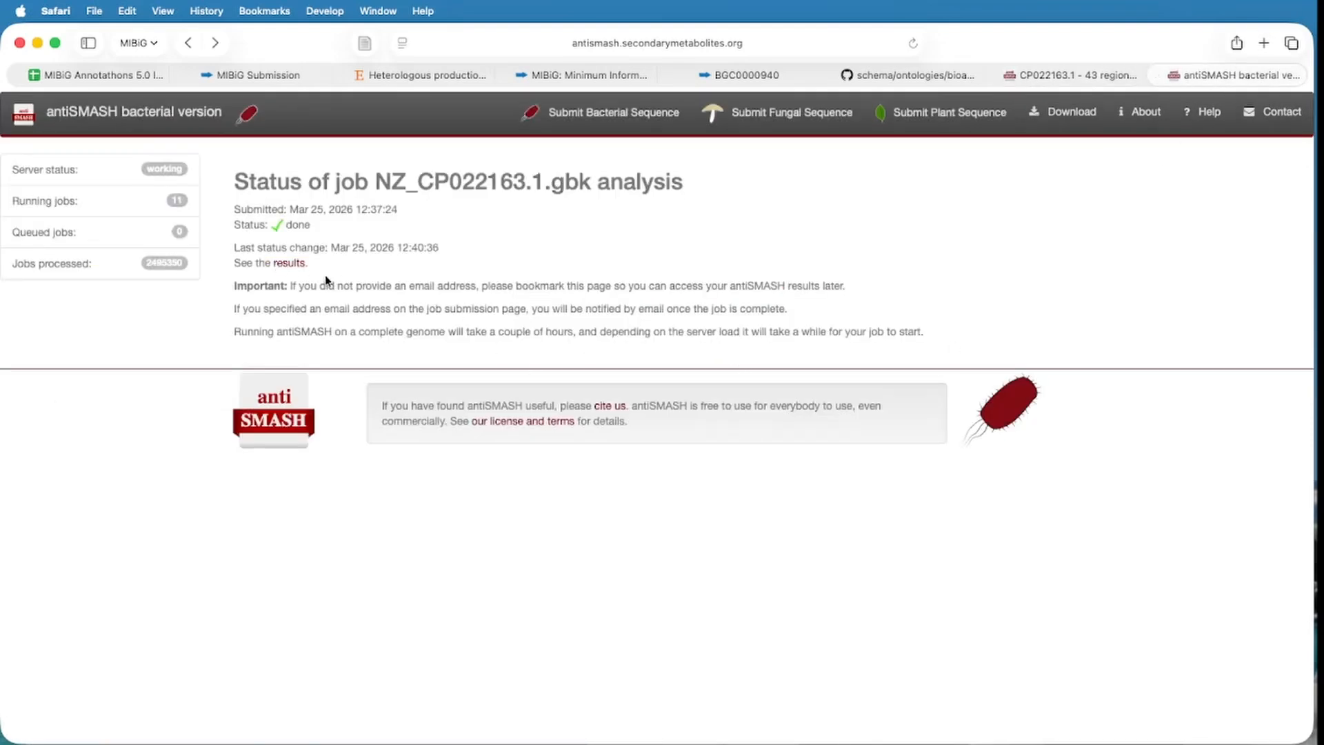
Open Region 39, inspect core LanKC gene MEBOL_RS38215, then return to the boletupeptin article.
{"action": "left_click", "coordinate": [288, 264]}
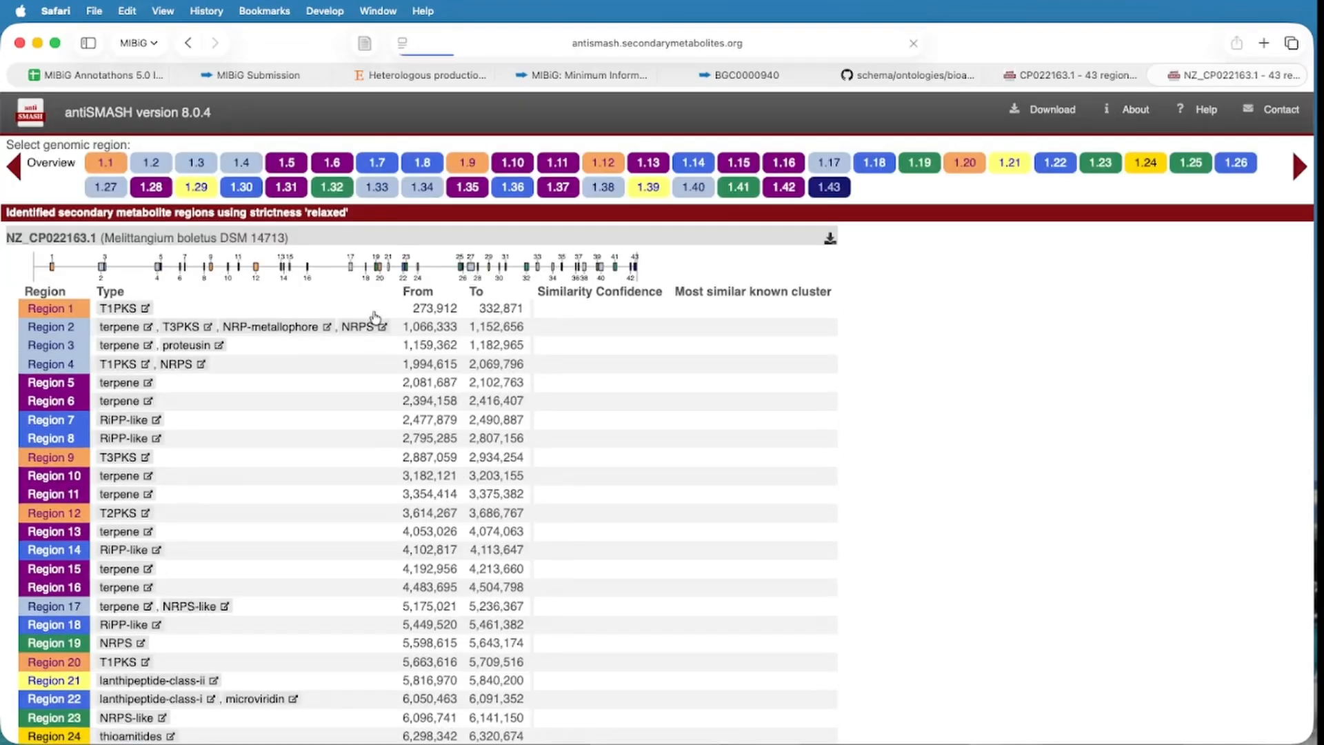
{"action": "scroll", "coordinate": [295, 452], "scroll_direction": "down", "scroll_amount": 10}
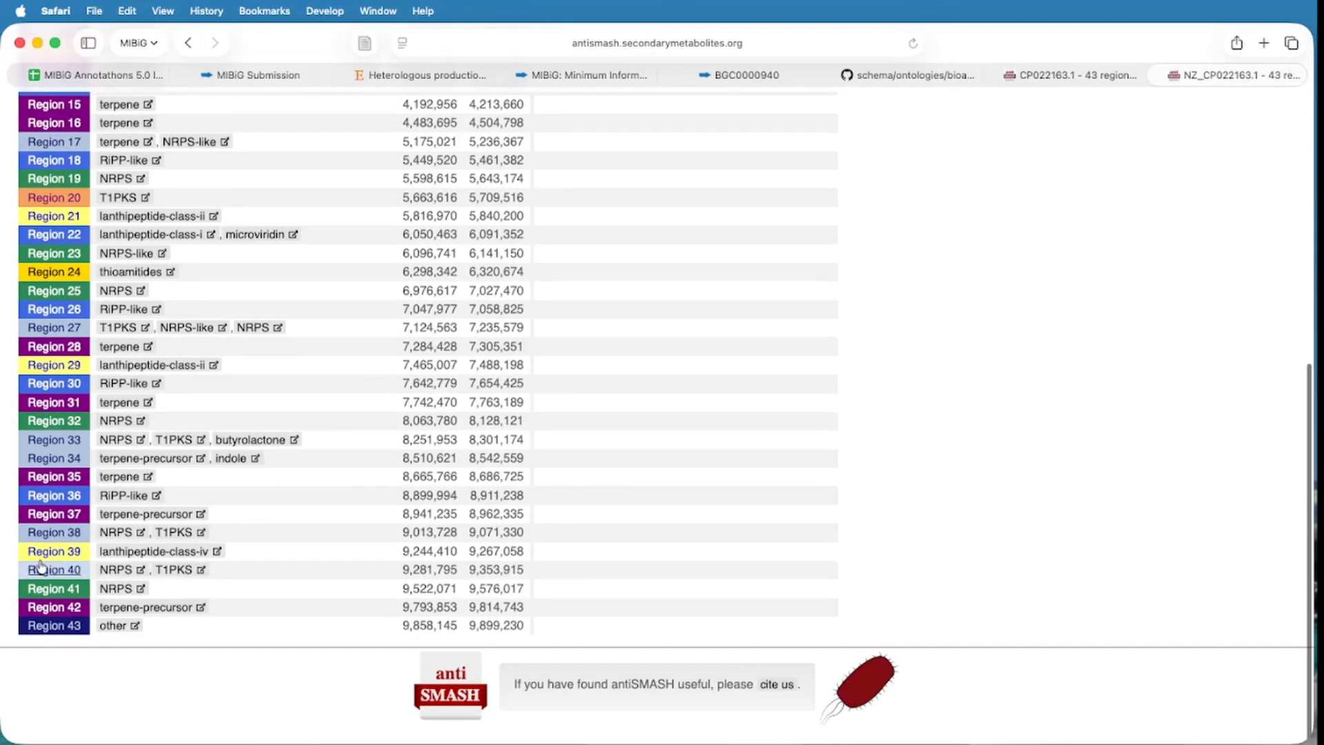
{"action": "left_click", "coordinate": [55, 552]}
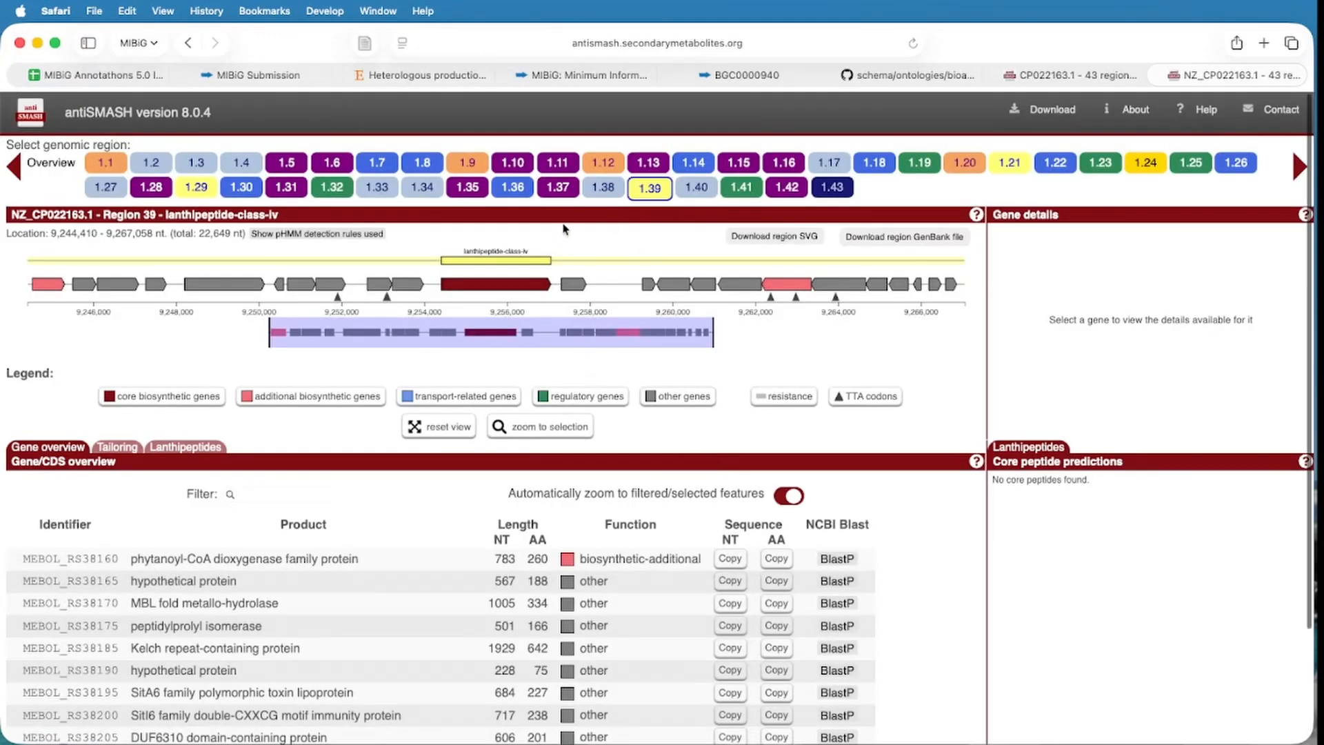
{"action": "left_click", "coordinate": [531, 284]}
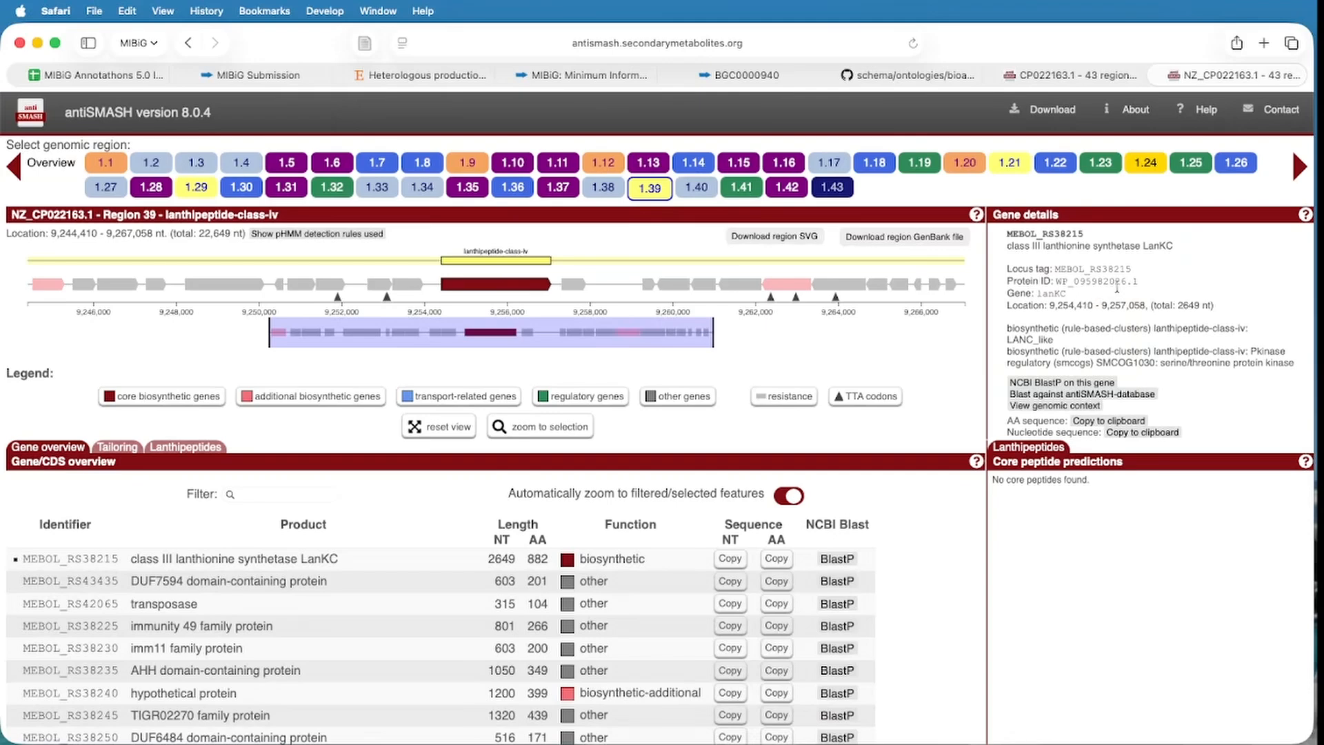
{"action": "left_click", "coordinate": [400, 76]}
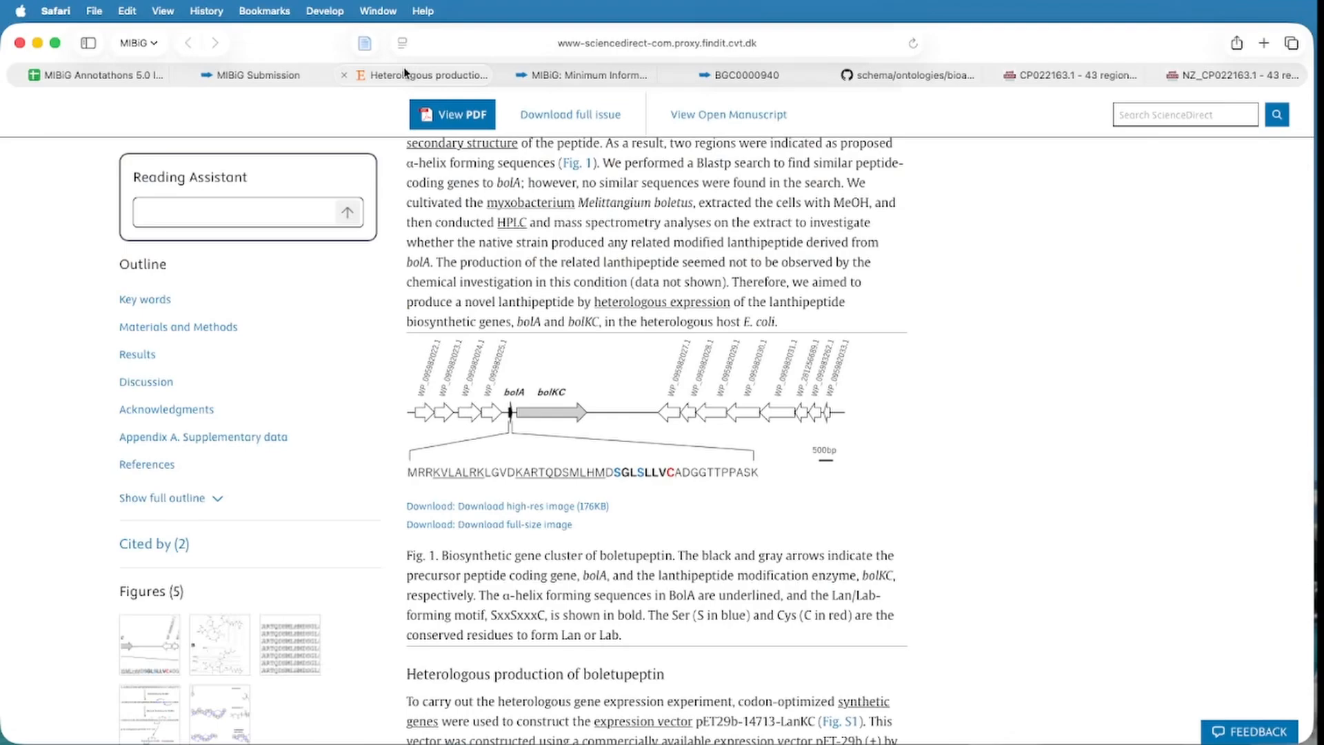
Scroll up to the passage identifying bolKC as WP_095982026.1 and its neighbouring genes.
{"action": "scroll", "coordinate": [598, 304], "scroll_direction": "up", "scroll_amount": 3}
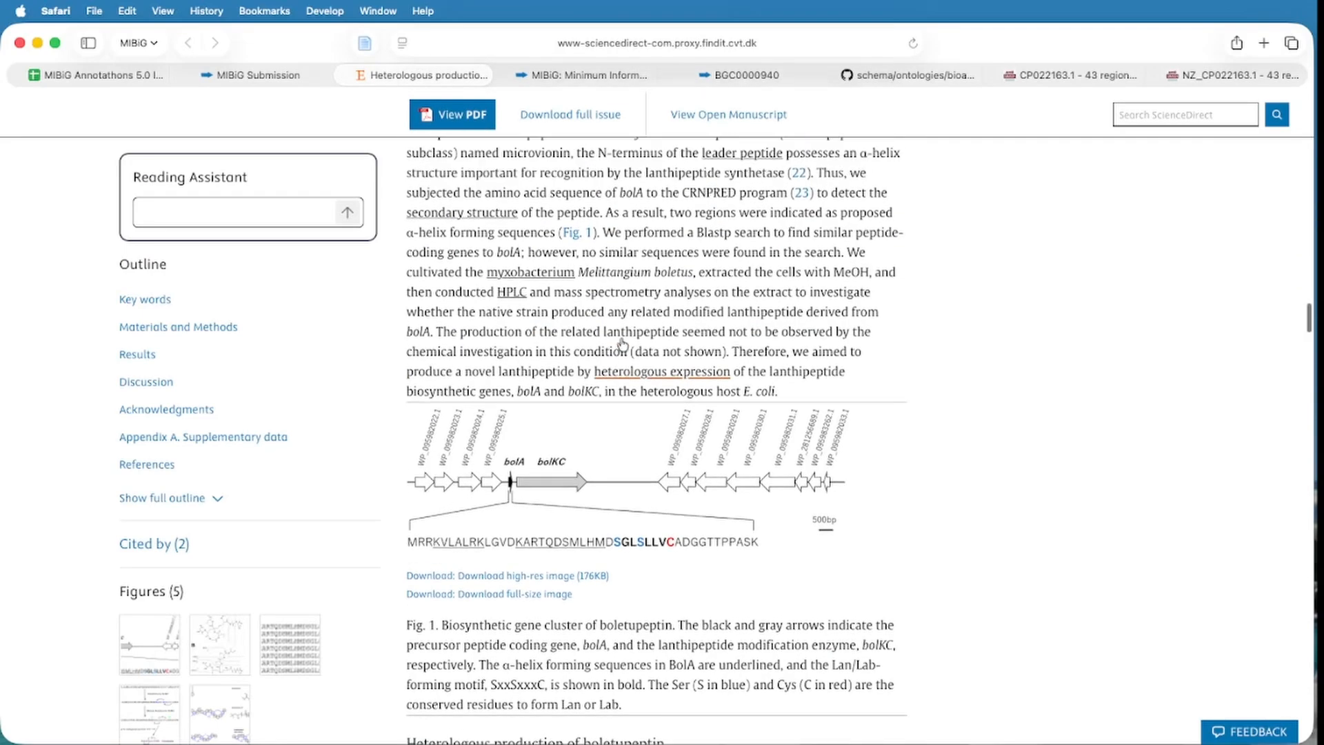
{"action": "scroll", "coordinate": [622, 342], "scroll_direction": "up", "scroll_amount": 7}
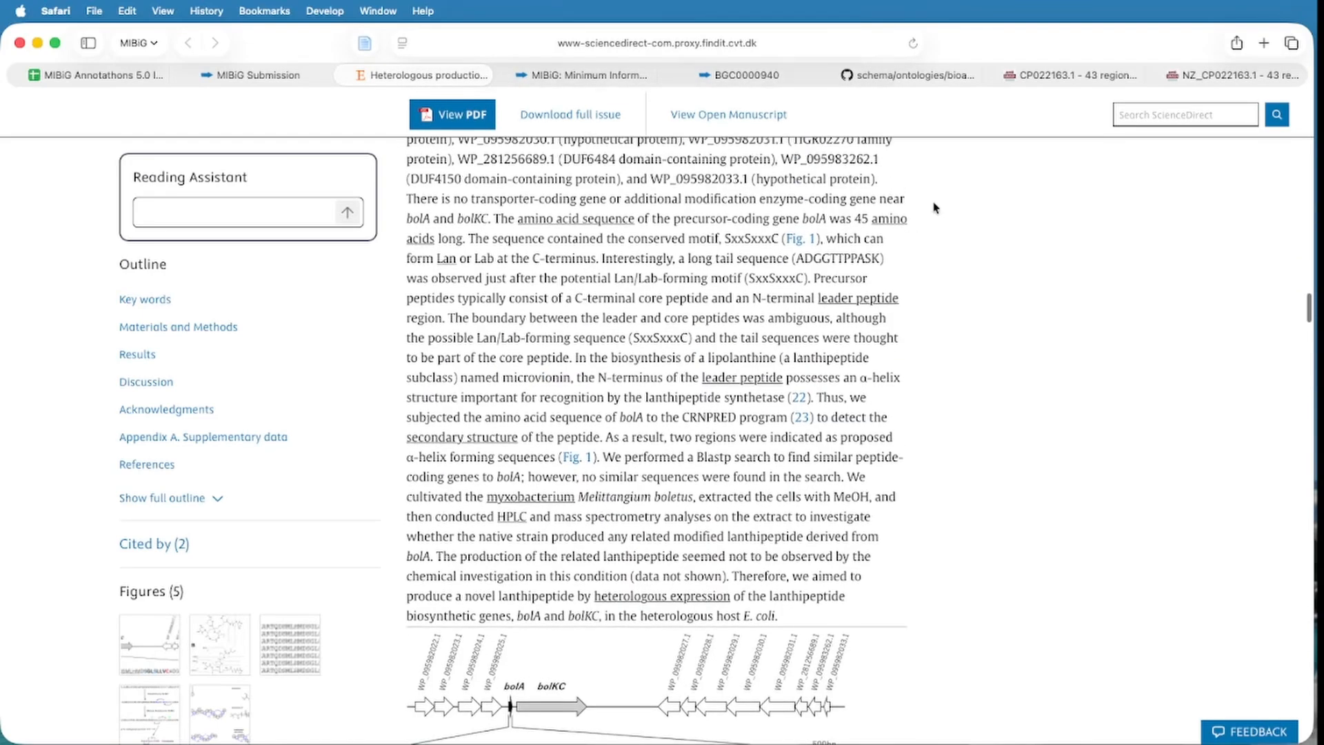
{"action": "scroll", "coordinate": [894, 237], "scroll_direction": "up", "scroll_amount": 5}
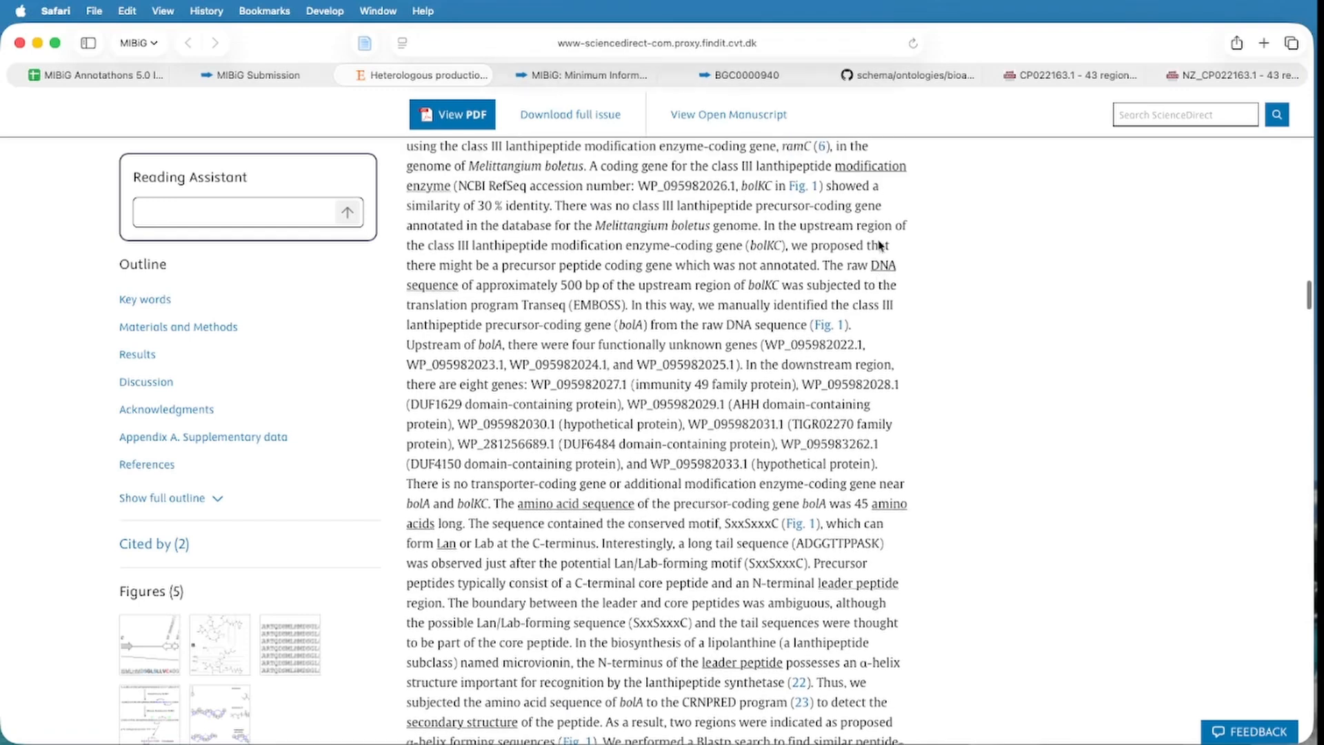
{"action": "scroll", "coordinate": [872, 245], "scroll_direction": "up", "scroll_amount": 1}
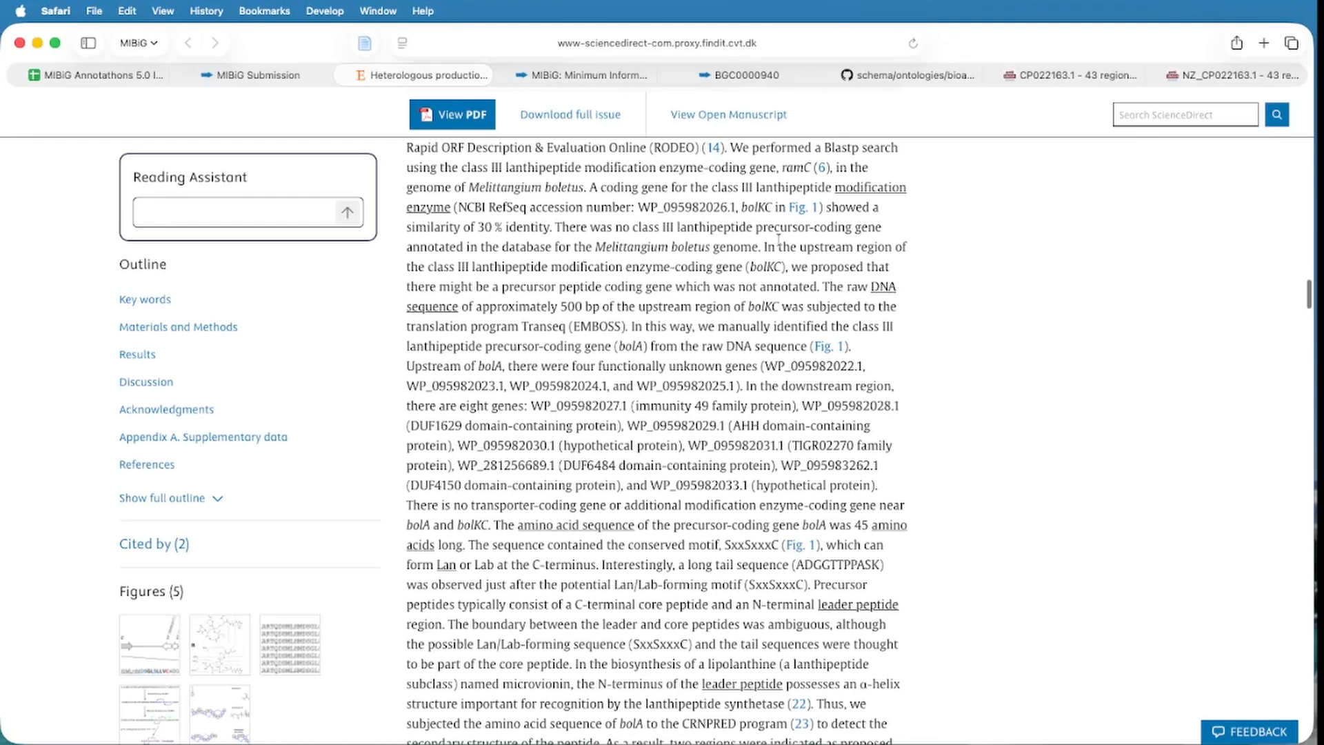
Compare both Region 39 results, select 'CP022163.1' in the region title, then return to the MIBiG form.
{"action": "left_click", "coordinate": [1235, 75]}
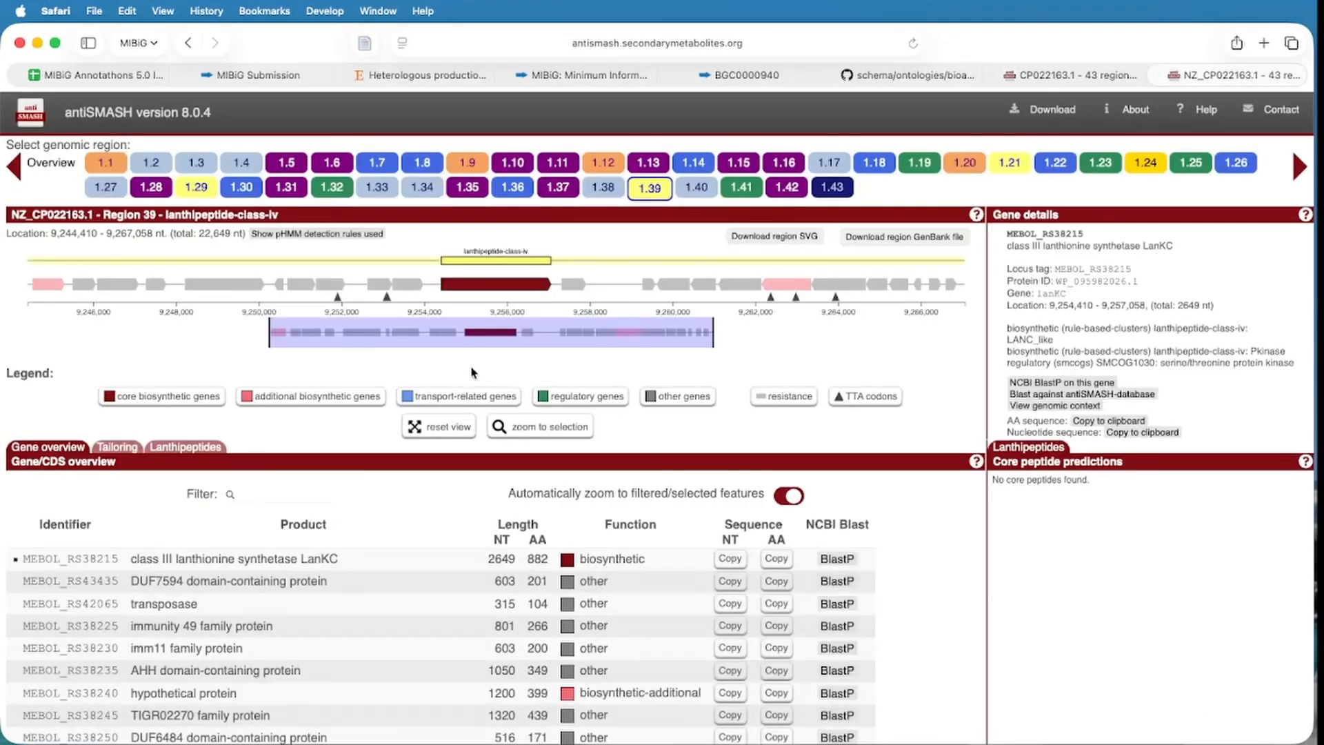
{"action": "left_click", "coordinate": [1054, 74]}
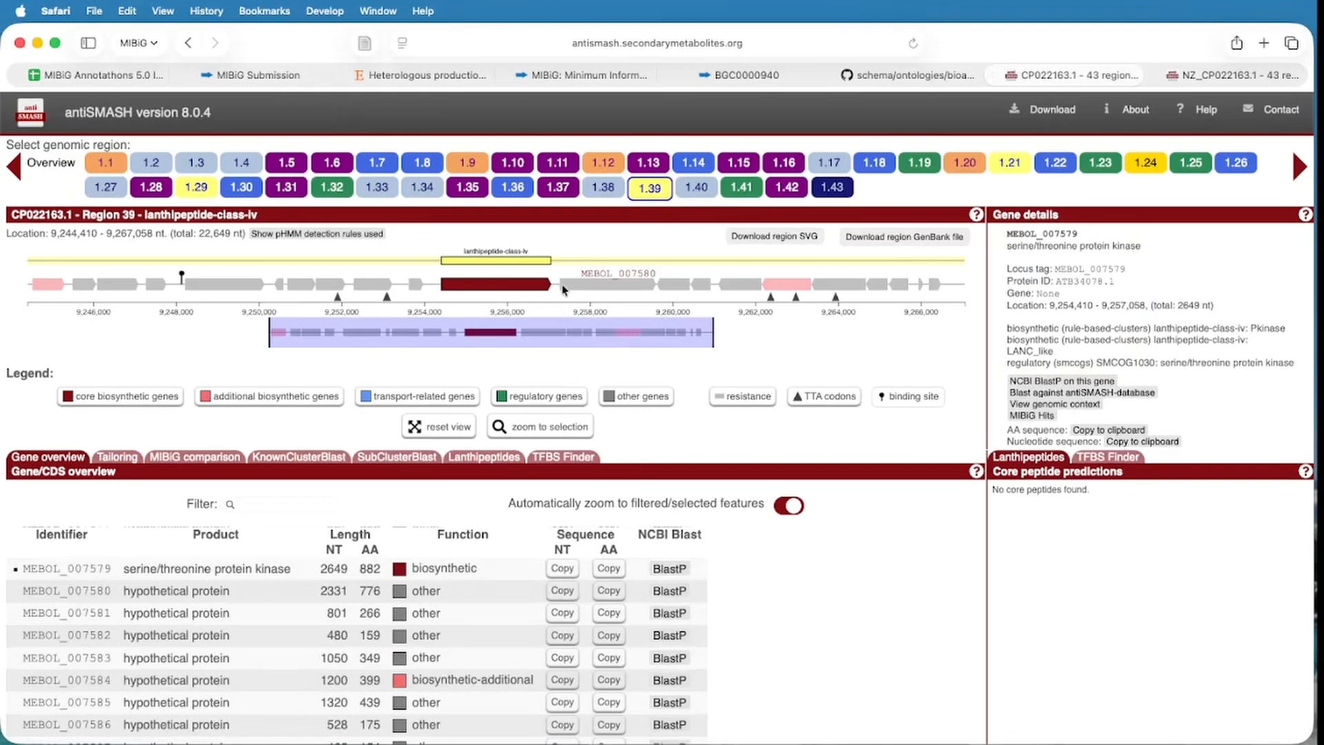
{"action": "left_click", "coordinate": [1224, 81]}
{"action": "left_click", "coordinate": [1089, 74]}
{"action": "left_click_drag", "start_coordinate": [10, 216], "coordinate": [71, 216]}
{"action": "key", "text": "super+c"}
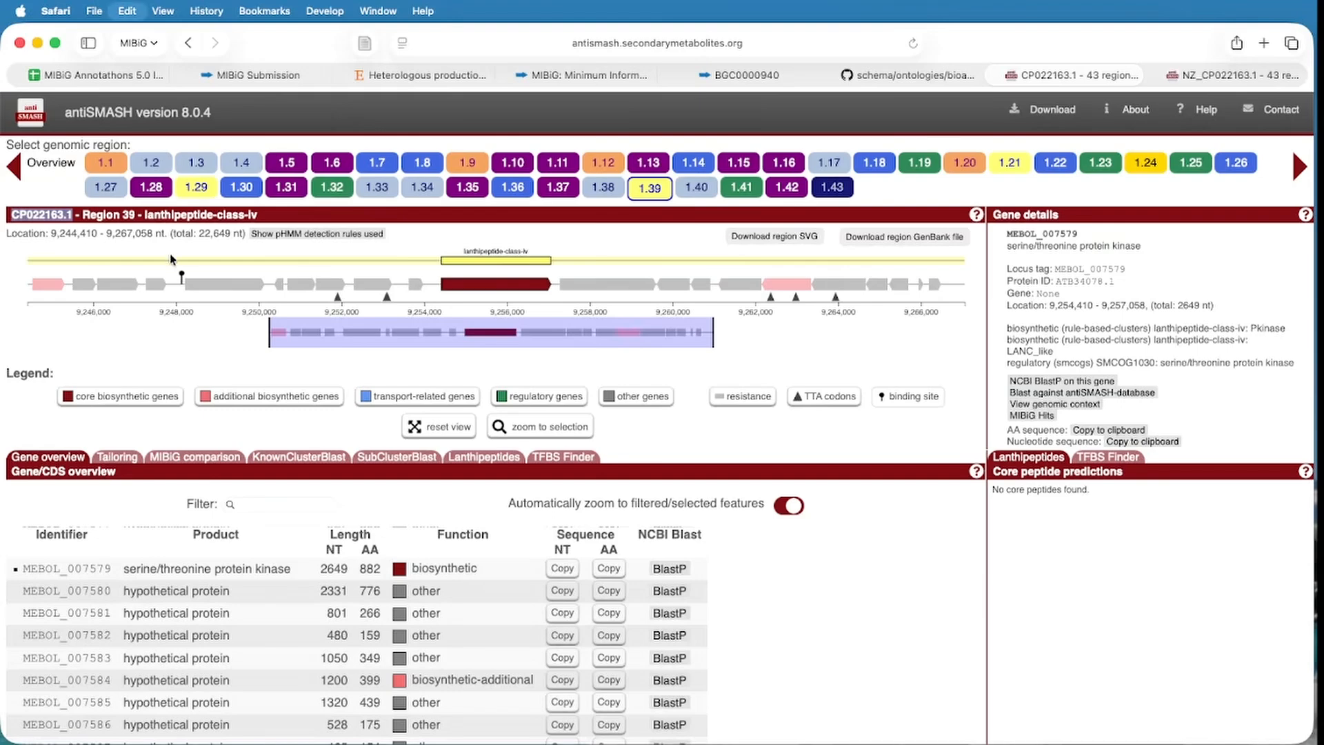
{"action": "left_click", "coordinate": [255, 74]}
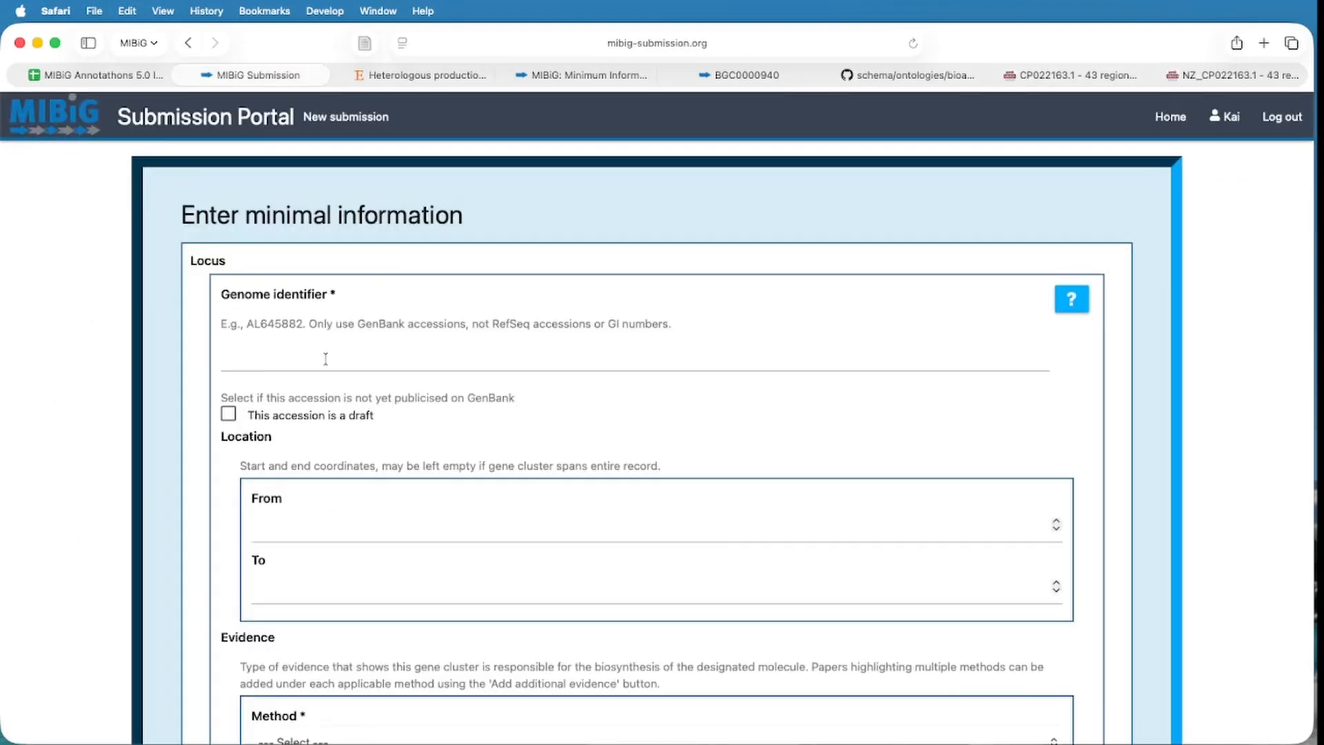
Paste CP022163.1 as the genome identifier, then recheck the boletupeptin article's cluster description.
{"action": "left_click", "coordinate": [326, 359]}
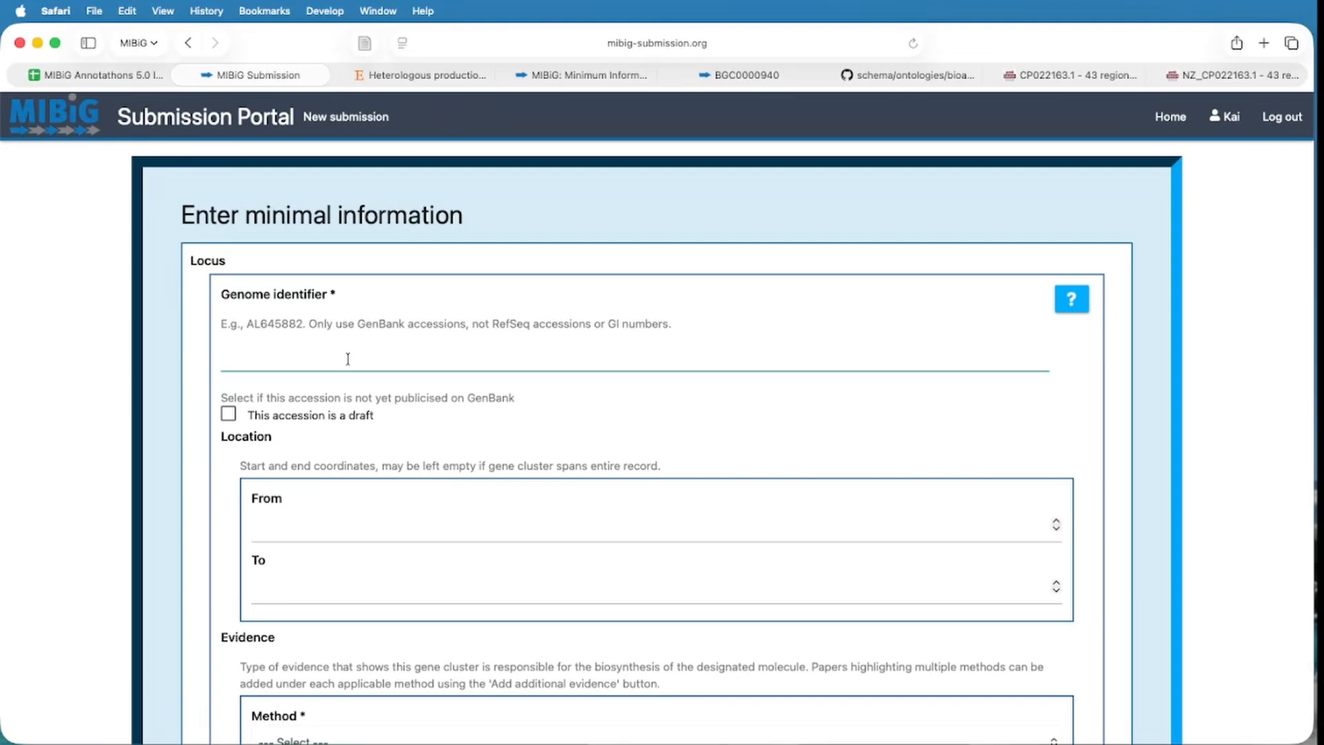
{"action": "key", "text": "super+v"}
{"action": "left_click", "coordinate": [1057, 76]}
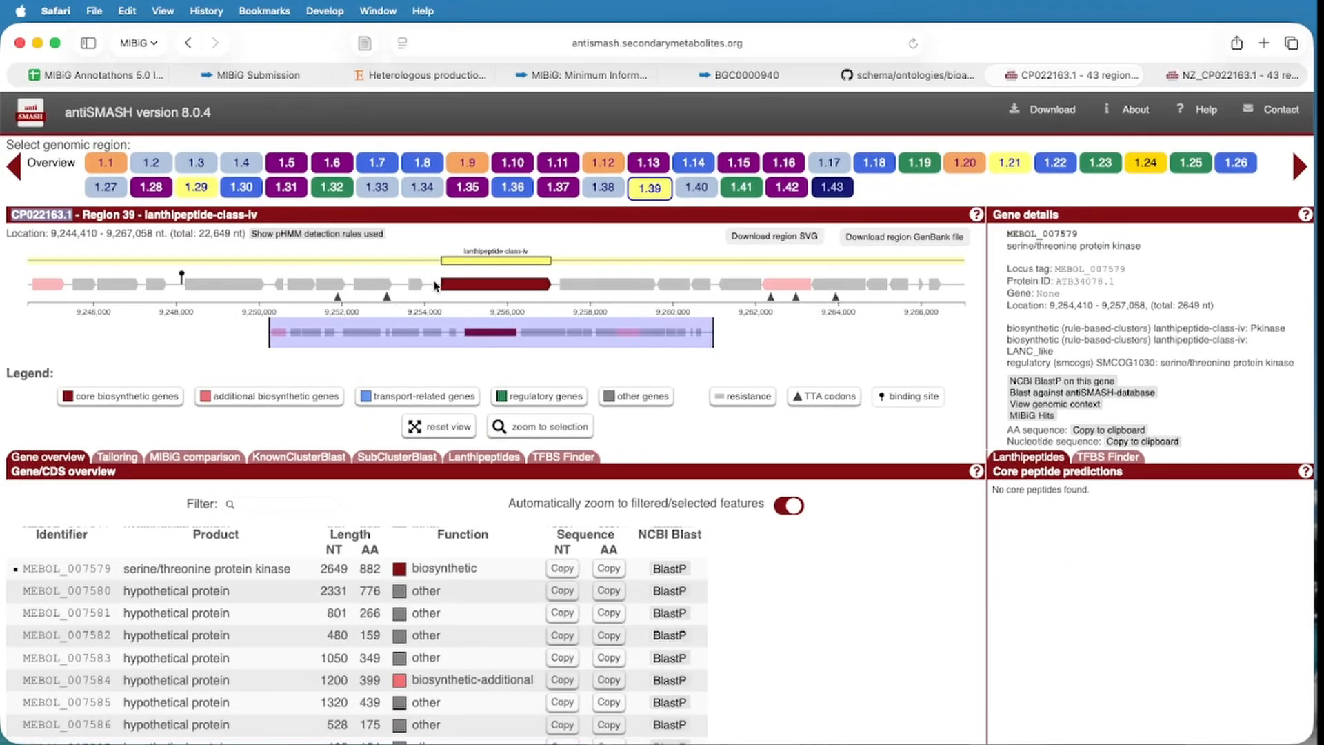
{"action": "left_click", "coordinate": [421, 74]}
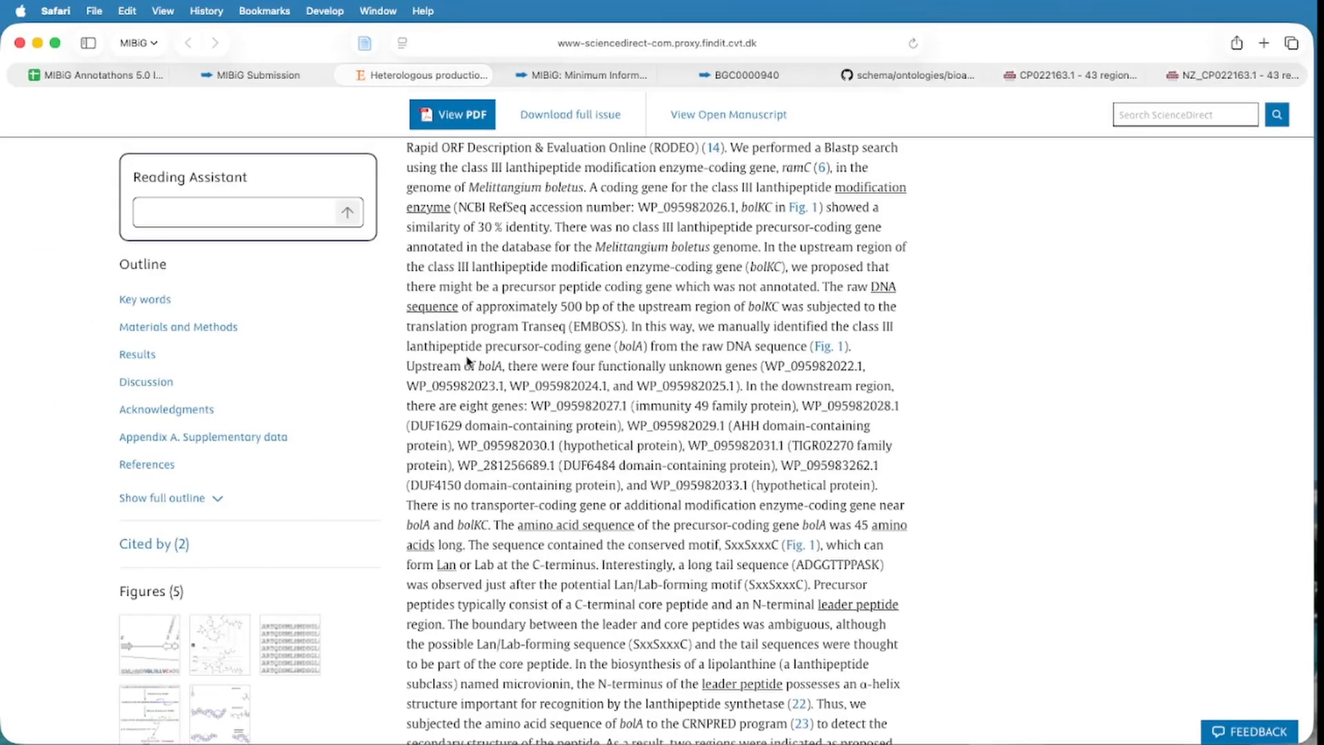
{"action": "scroll", "coordinate": [472, 356], "scroll_direction": "down", "scroll_amount": 15}
{"action": "scroll", "coordinate": [472, 356], "scroll_direction": "down", "scroll_amount": 15}
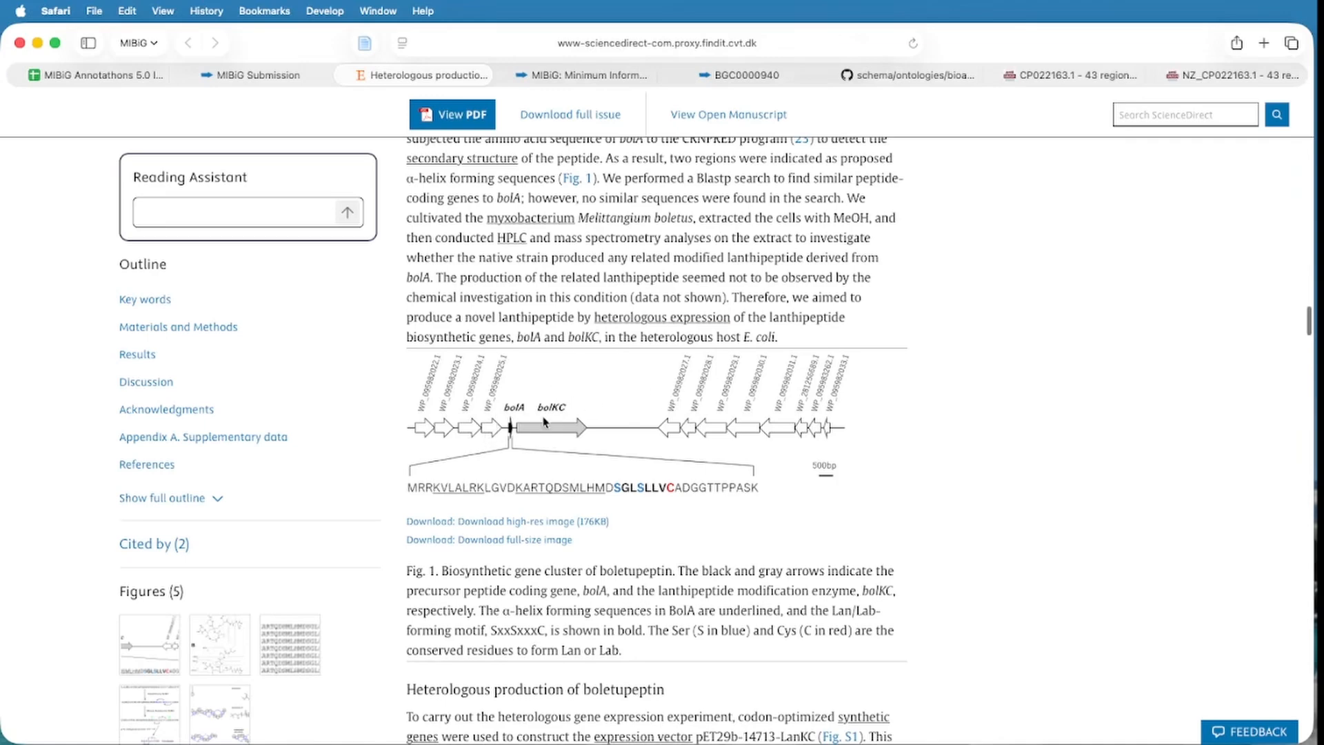
In antiSMASH, find upstream gene MEBOL_007578 and select its end coordinate 9,253,978.
{"action": "left_click", "coordinate": [1070, 75]}
{"action": "left_click", "coordinate": [455, 283]}
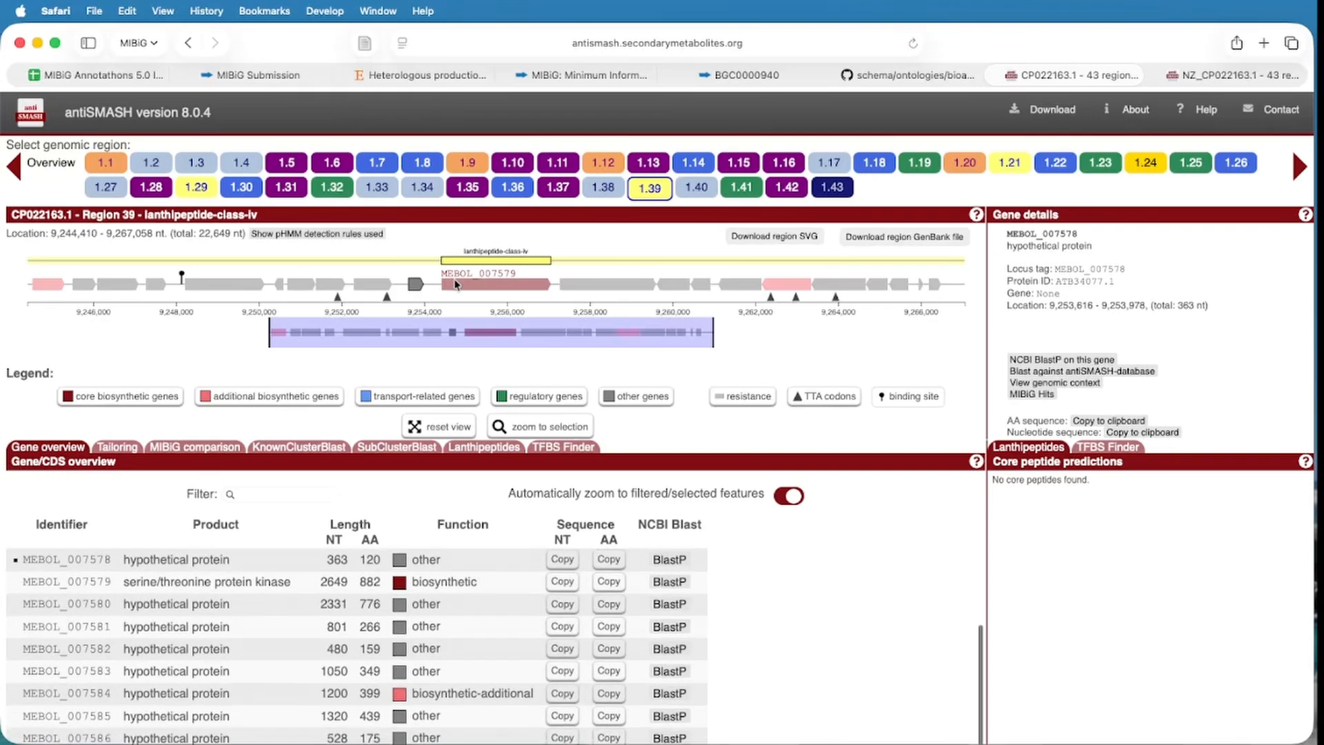
{"action": "left_click", "coordinate": [1234, 75]}
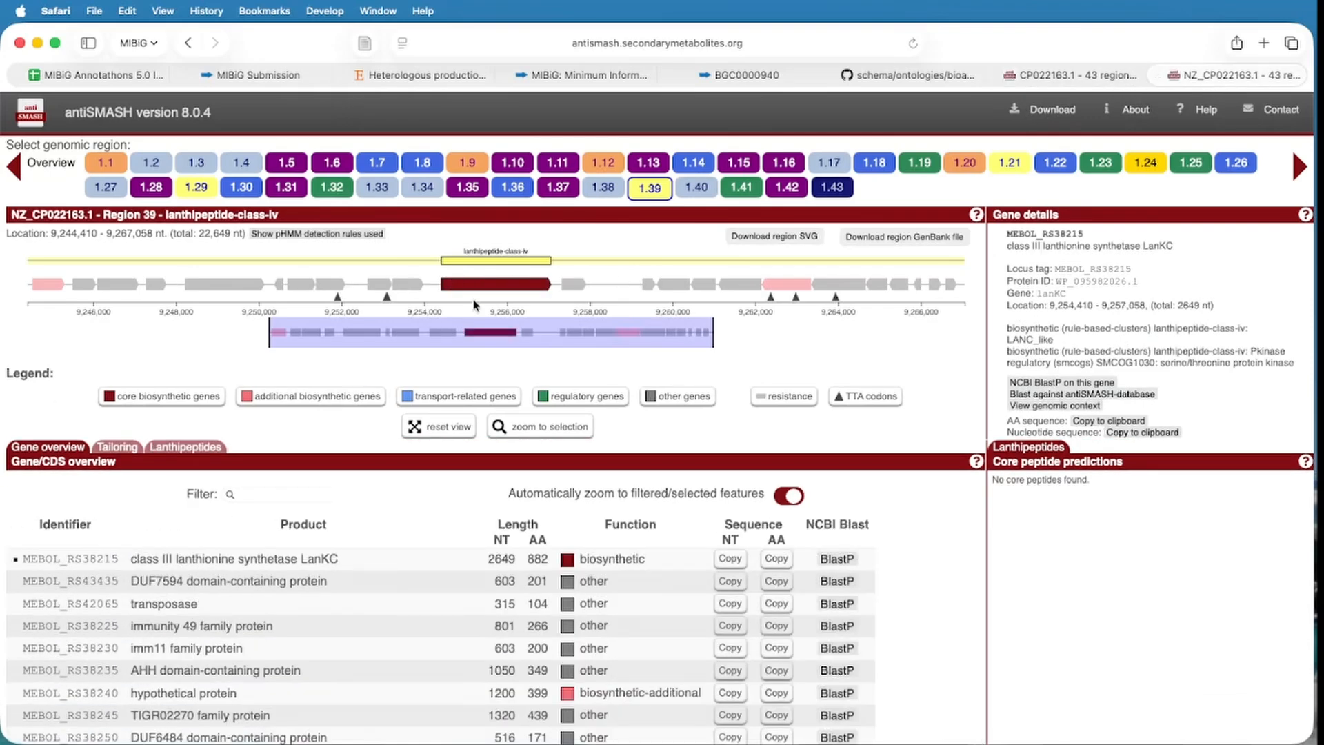
{"action": "left_click", "coordinate": [406, 284]}
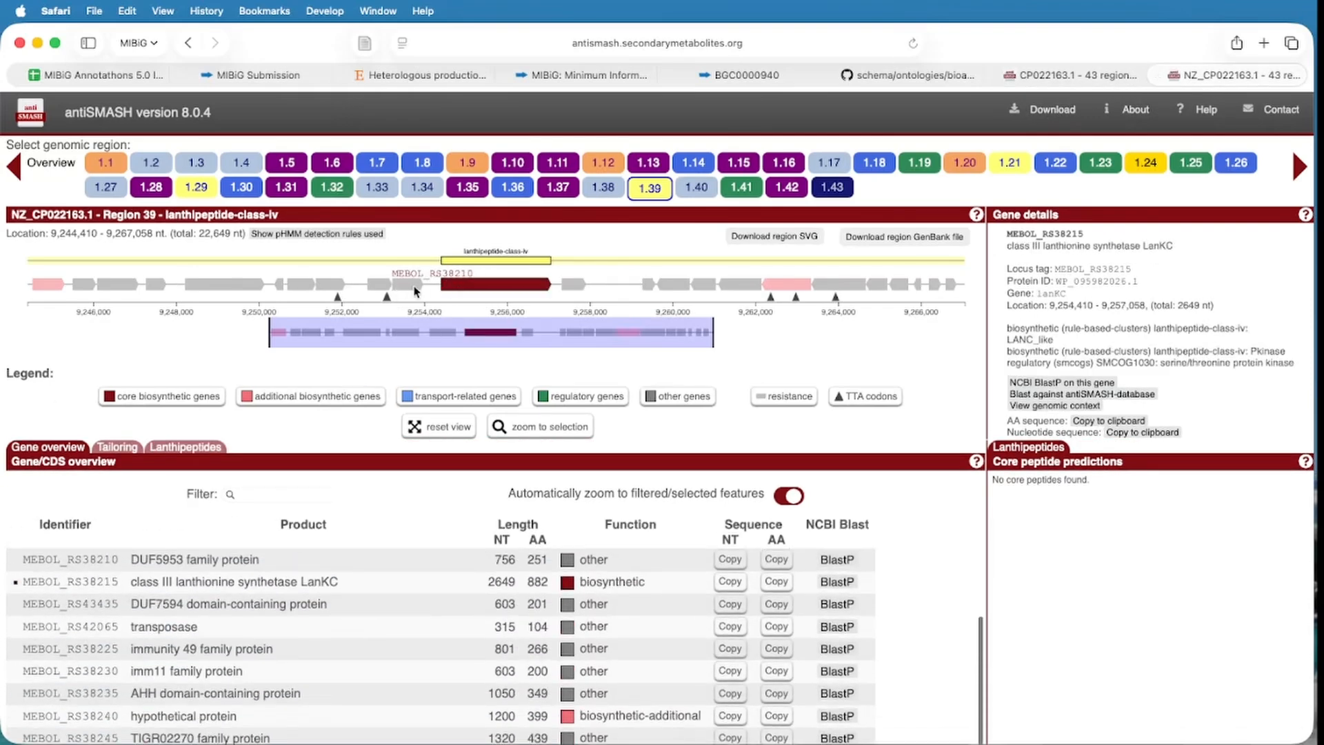
{"action": "key", "text": "ctrl+shift+Tab"}
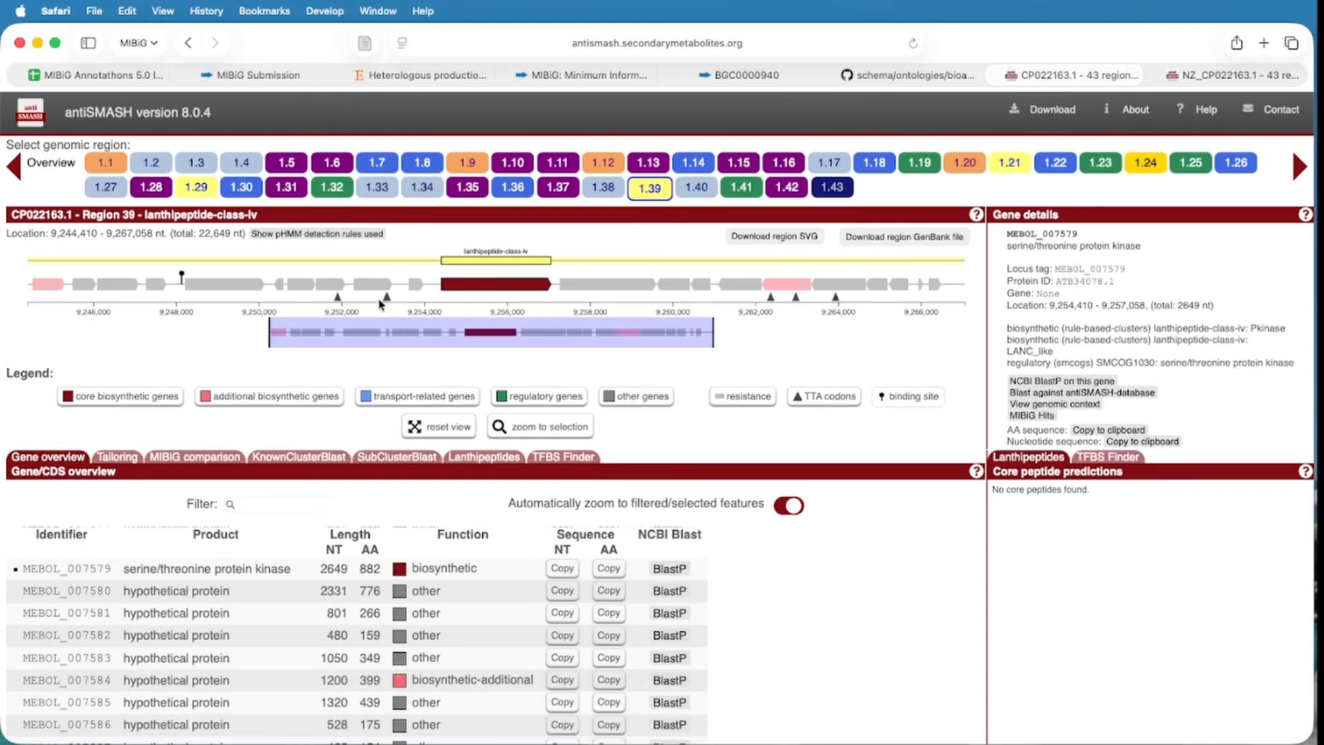
{"action": "left_click", "coordinate": [412, 283]}
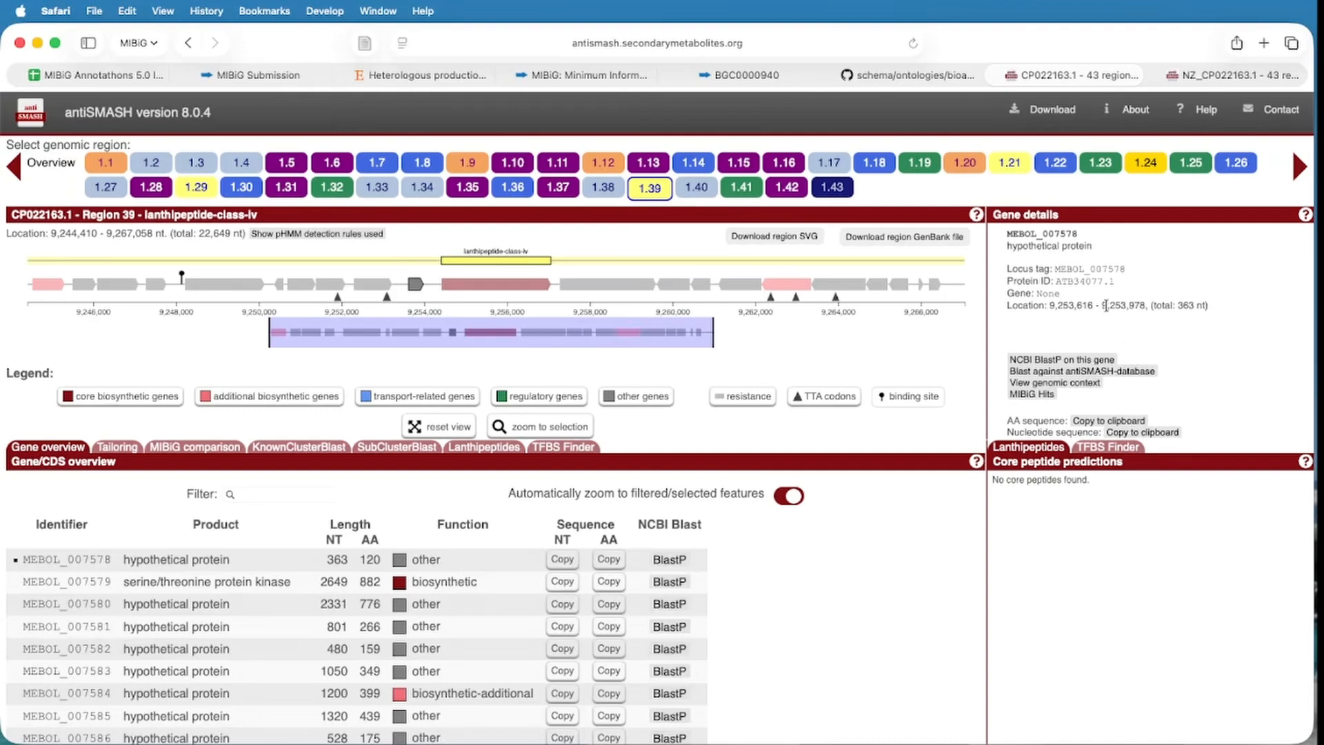
{"action": "left_click_drag", "start_coordinate": [1103, 303], "coordinate": [1147, 308]}
Enter the start coordinate 9253979 in the Location From field.
{"action": "left_click", "coordinate": [255, 76]}
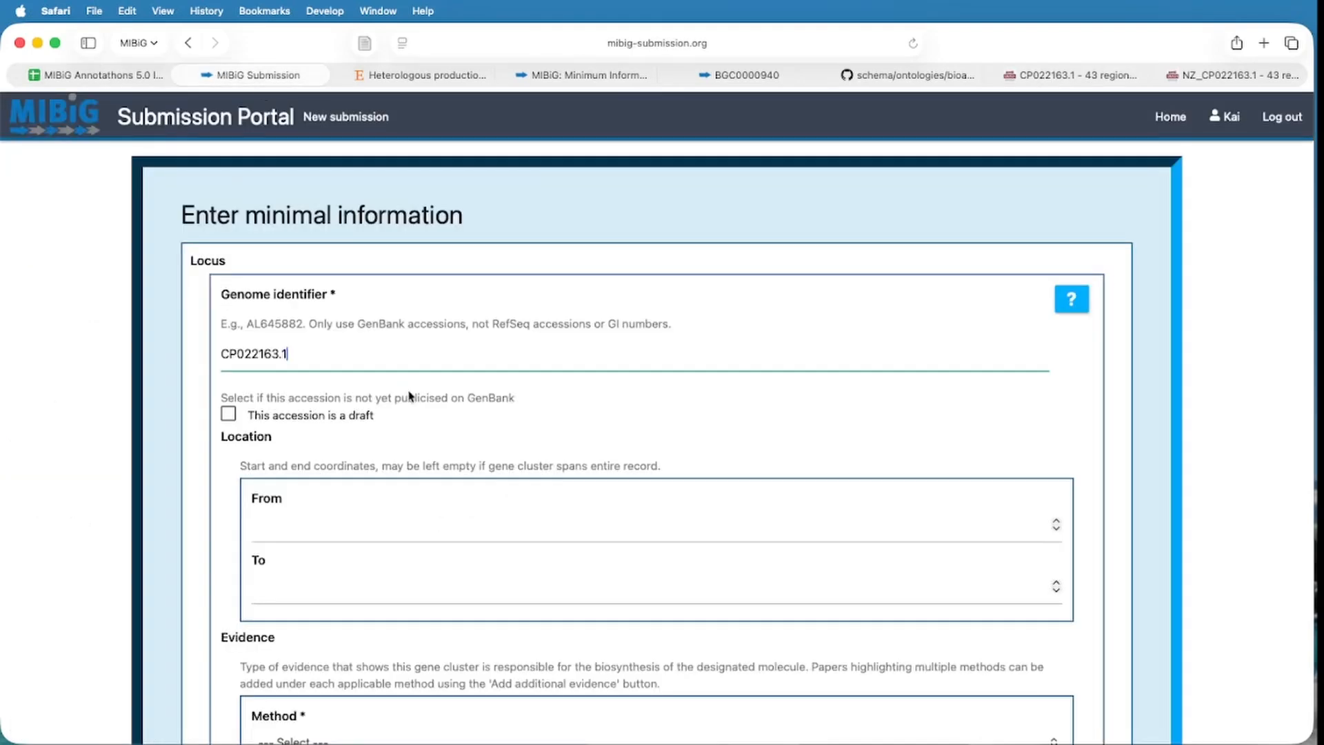
{"action": "left_click", "coordinate": [305, 519]}
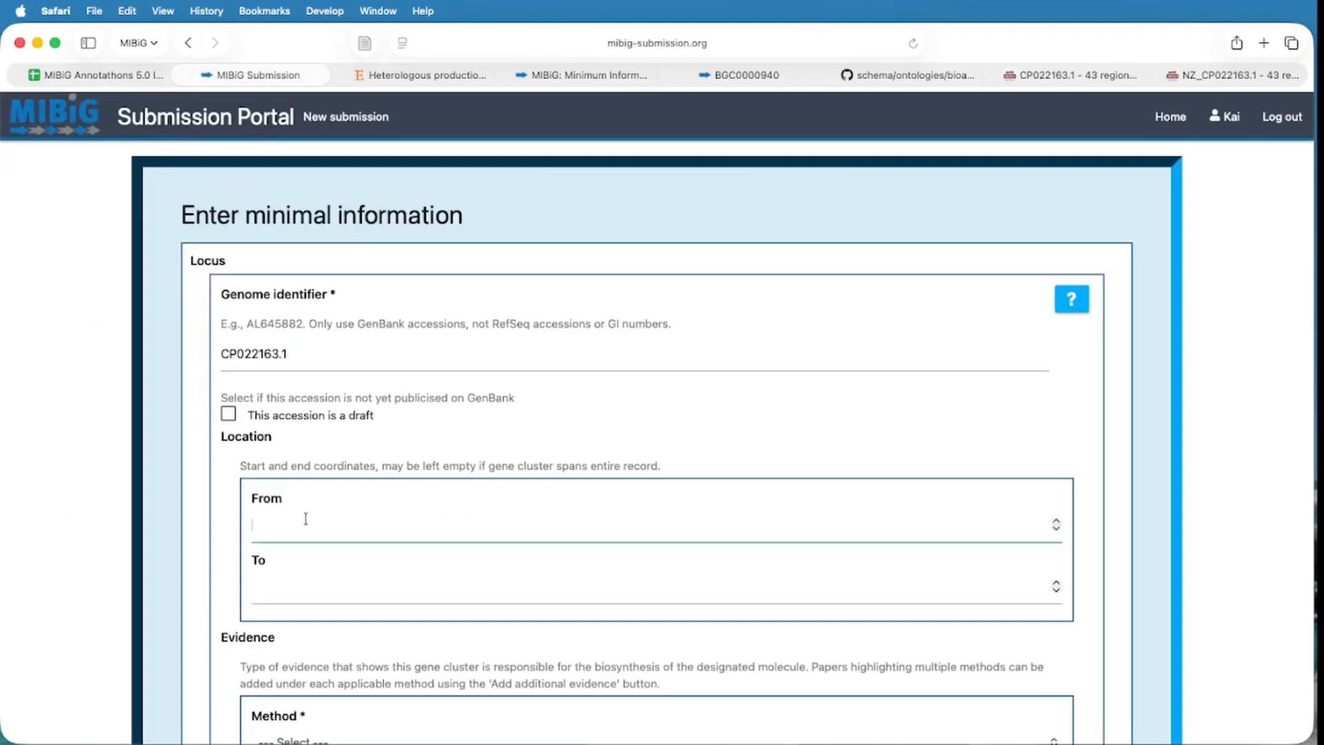
{"action": "type", "text": "9253978"}
{"action": "key", "text": "BackSpace"}
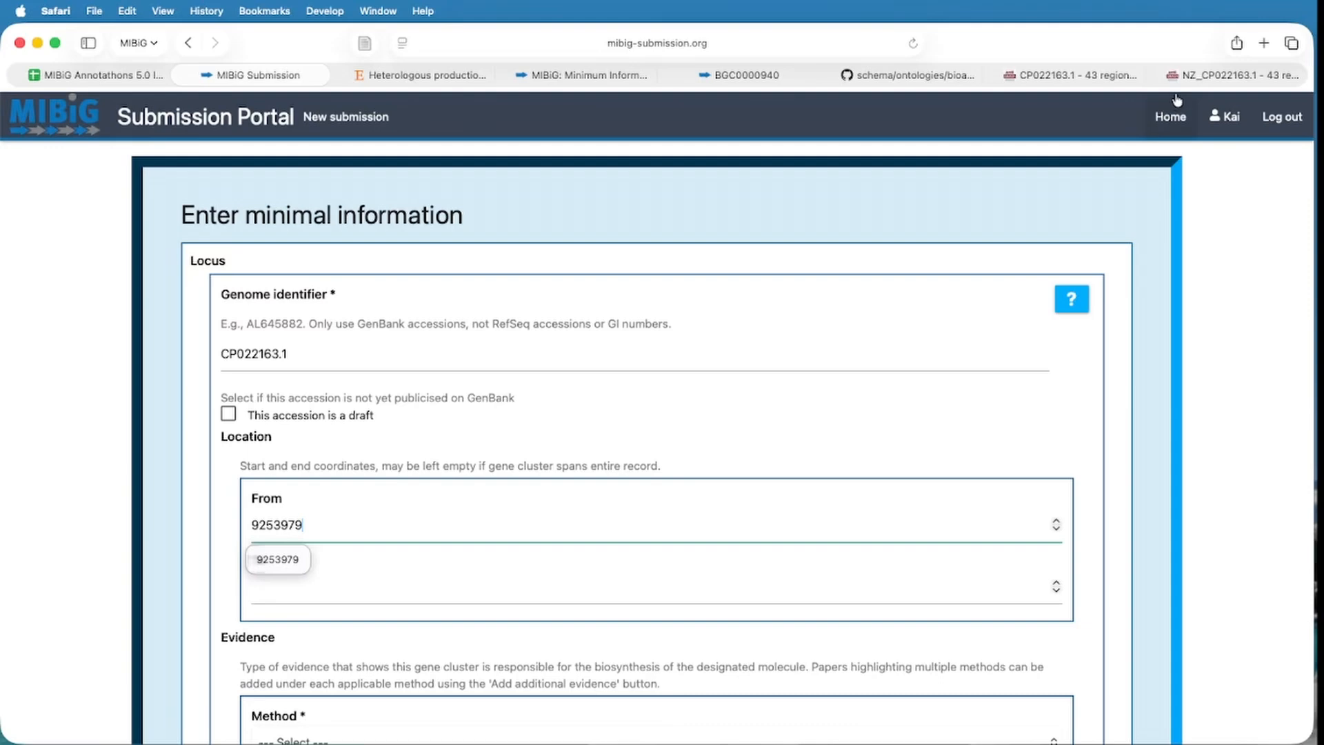
Copy core gene MEBOL_007579's end coordinate 9257058 from antiSMASH into the Location To field.
{"action": "left_click", "coordinate": [1186, 74]}
{"action": "left_click", "coordinate": [1076, 75]}
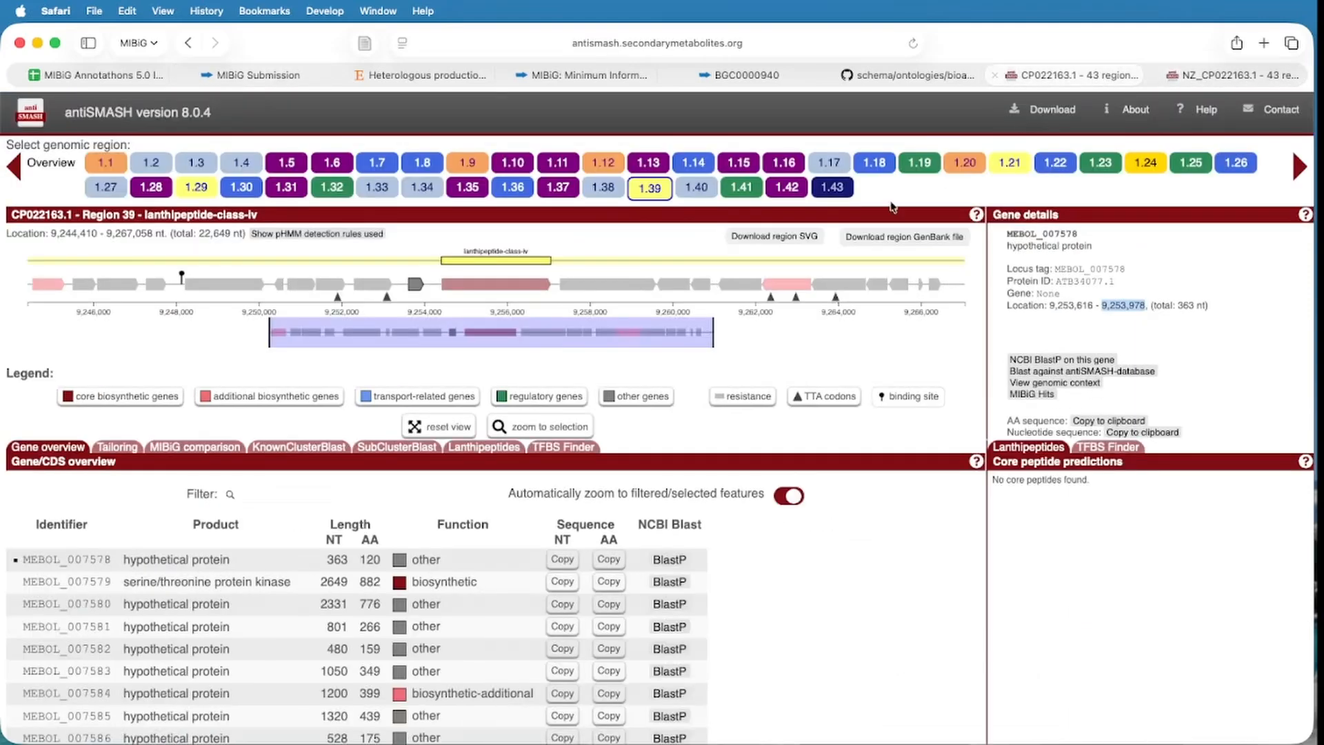
{"action": "left_click", "coordinate": [482, 289]}
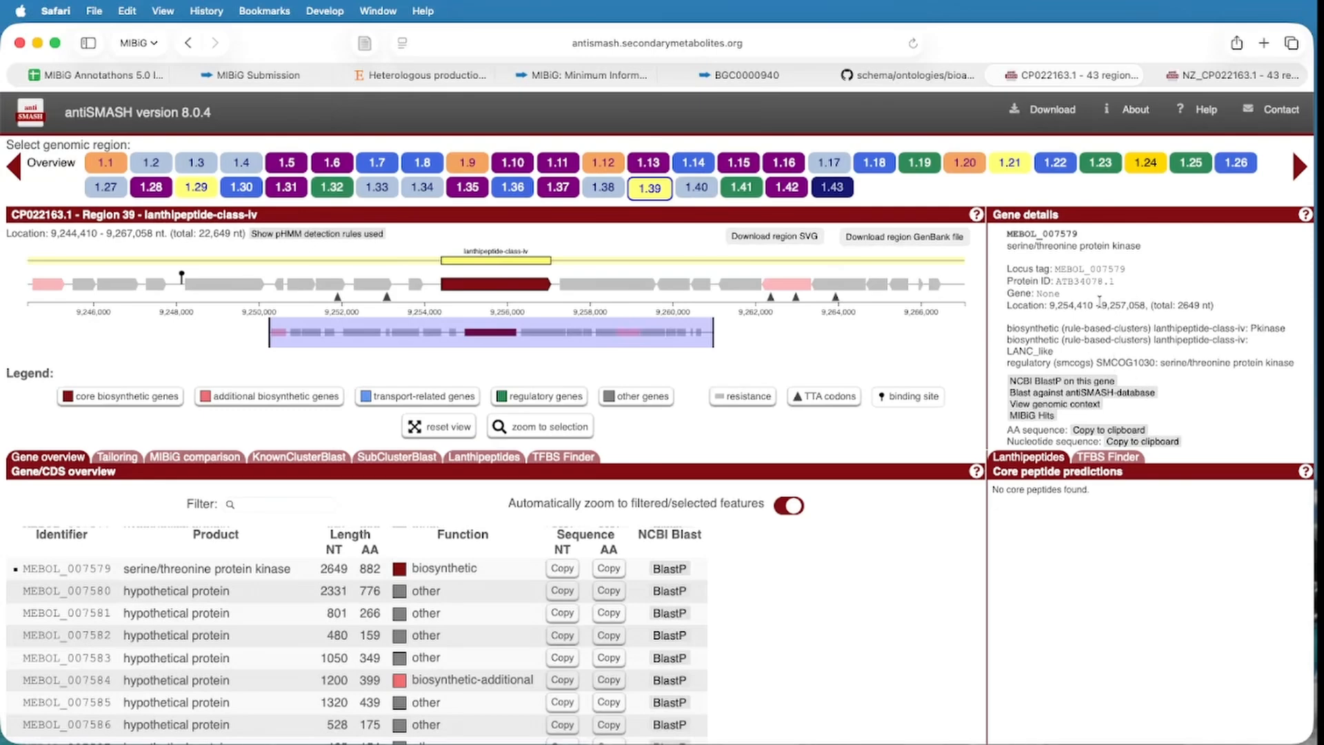
{"action": "left_click_drag", "start_coordinate": [1108, 300], "coordinate": [1141, 305]}
{"action": "left_click", "coordinate": [262, 75]}
{"action": "left_click", "coordinate": [313, 594]}
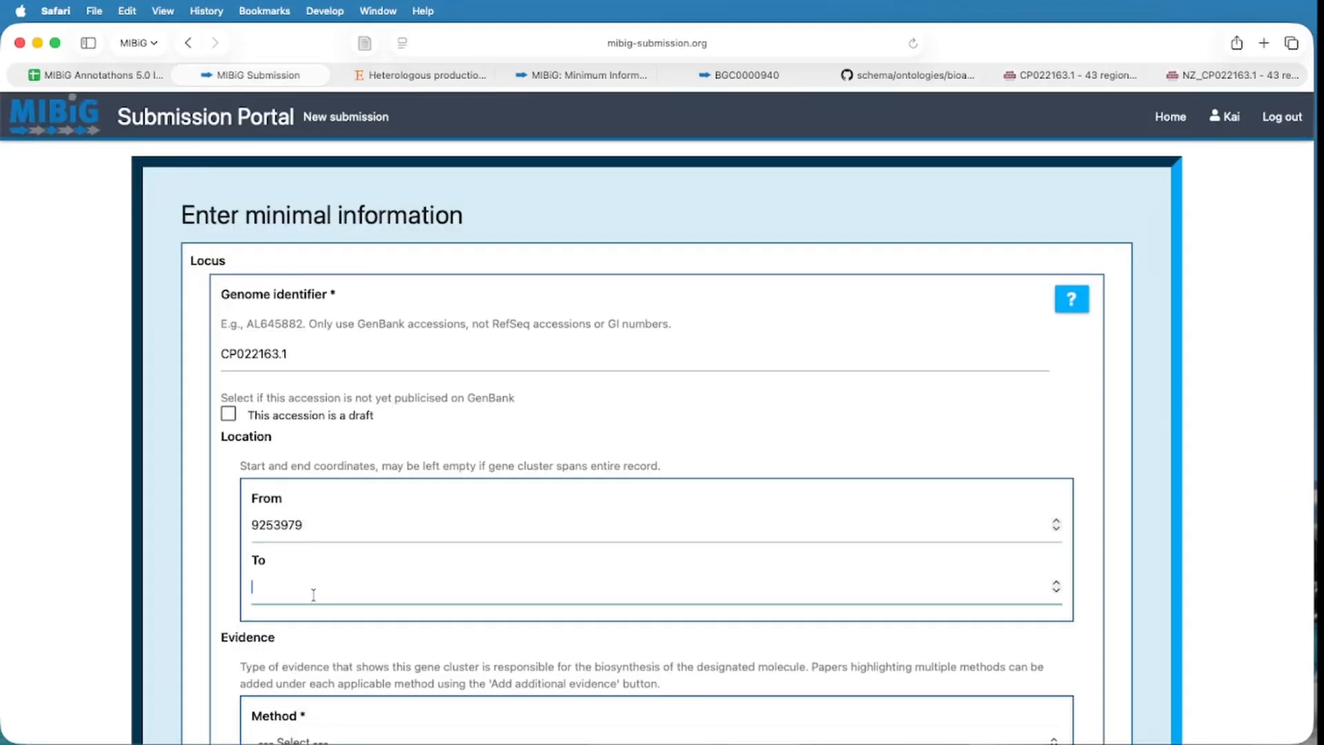
{"action": "type", "text": "9257058"}
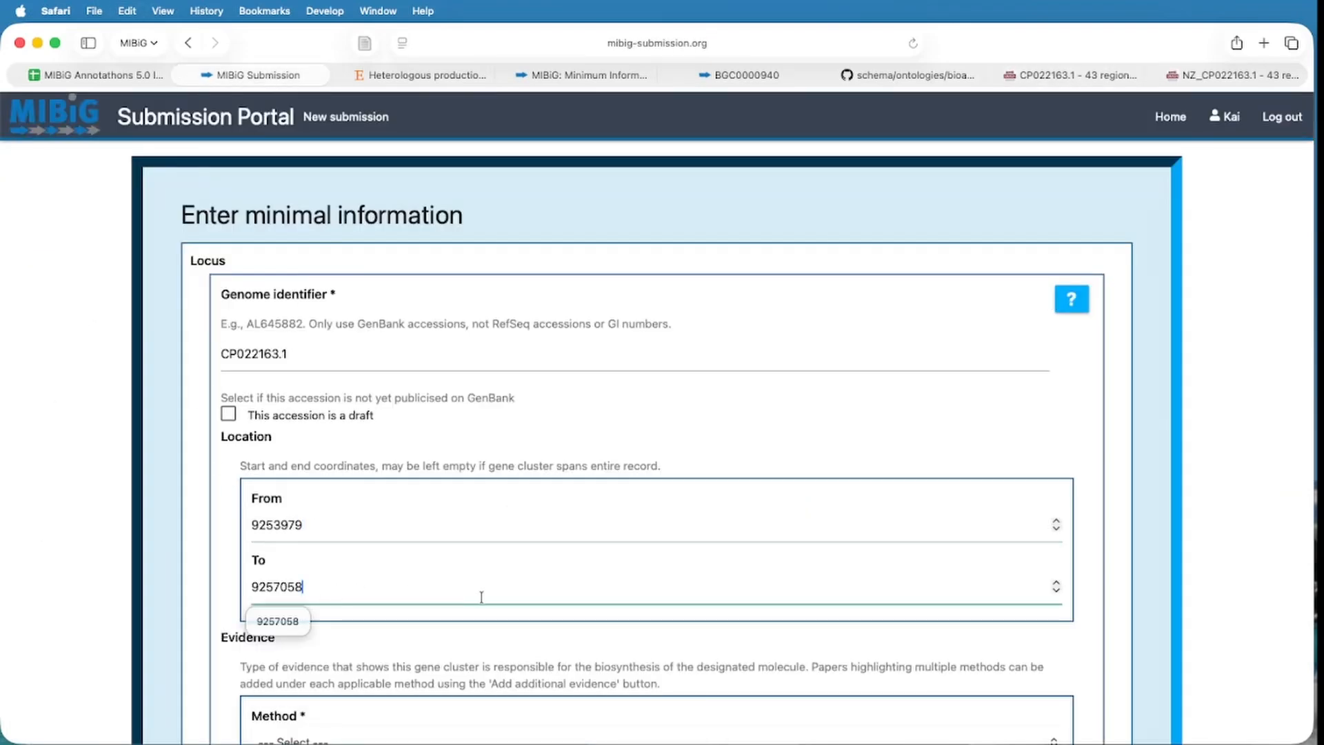
{"action": "left_click", "coordinate": [814, 458]}
{"action": "scroll", "coordinate": [817, 458], "scroll_direction": "down", "scroll_amount": 5}
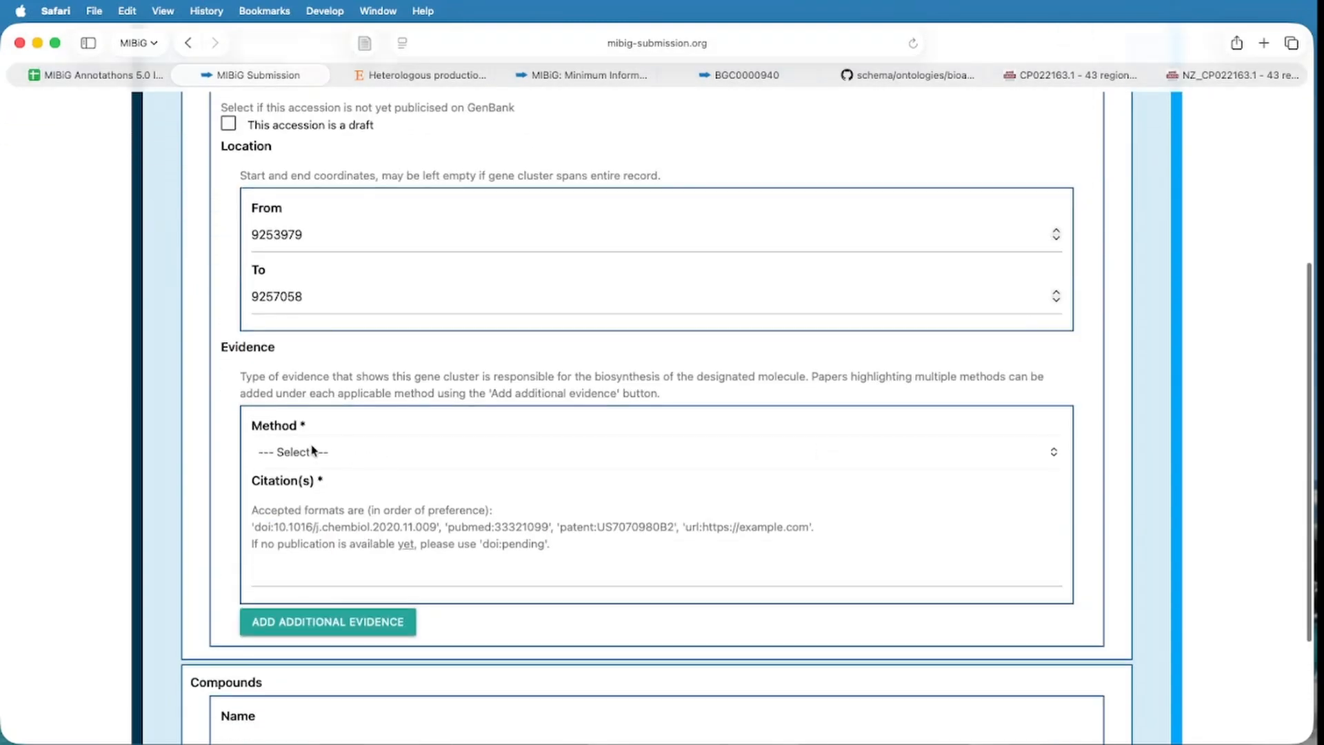
{"action": "left_click", "coordinate": [313, 451]}
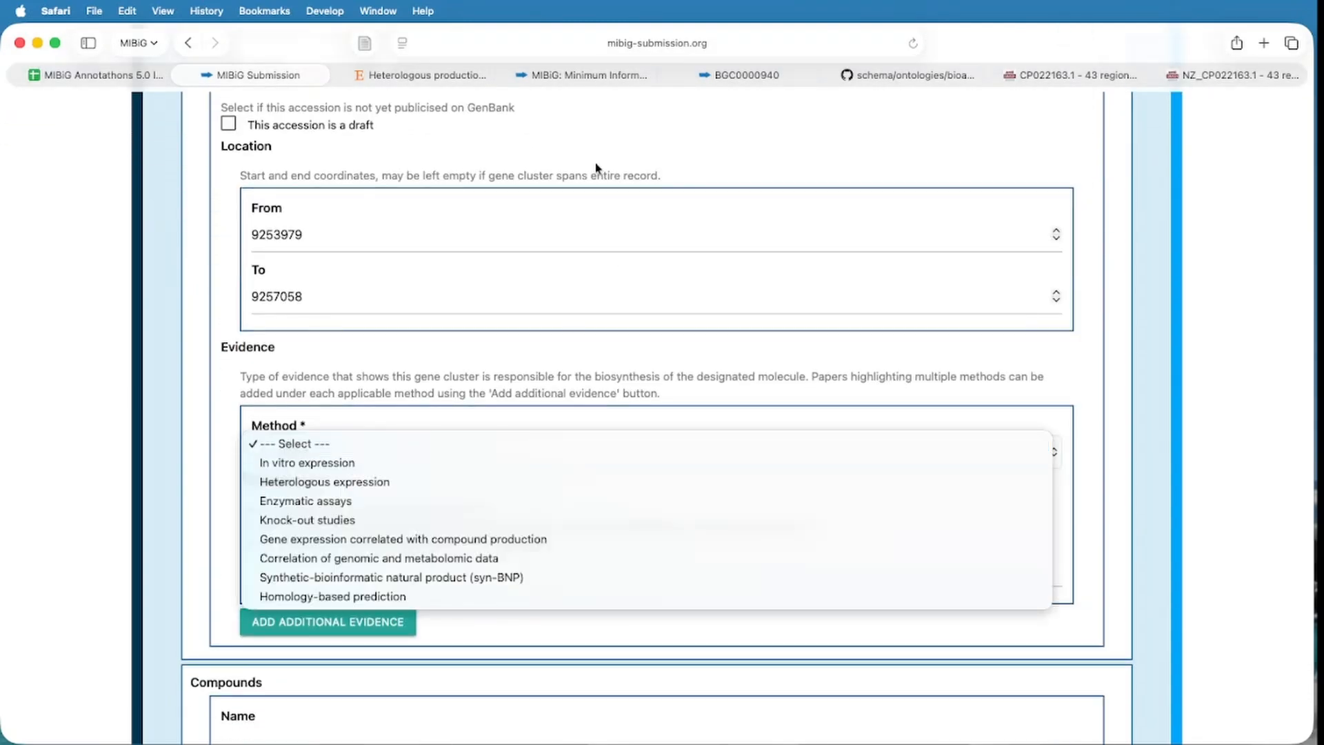
{"action": "left_click", "coordinate": [438, 75]}
{"action": "left_click", "coordinate": [427, 73]}
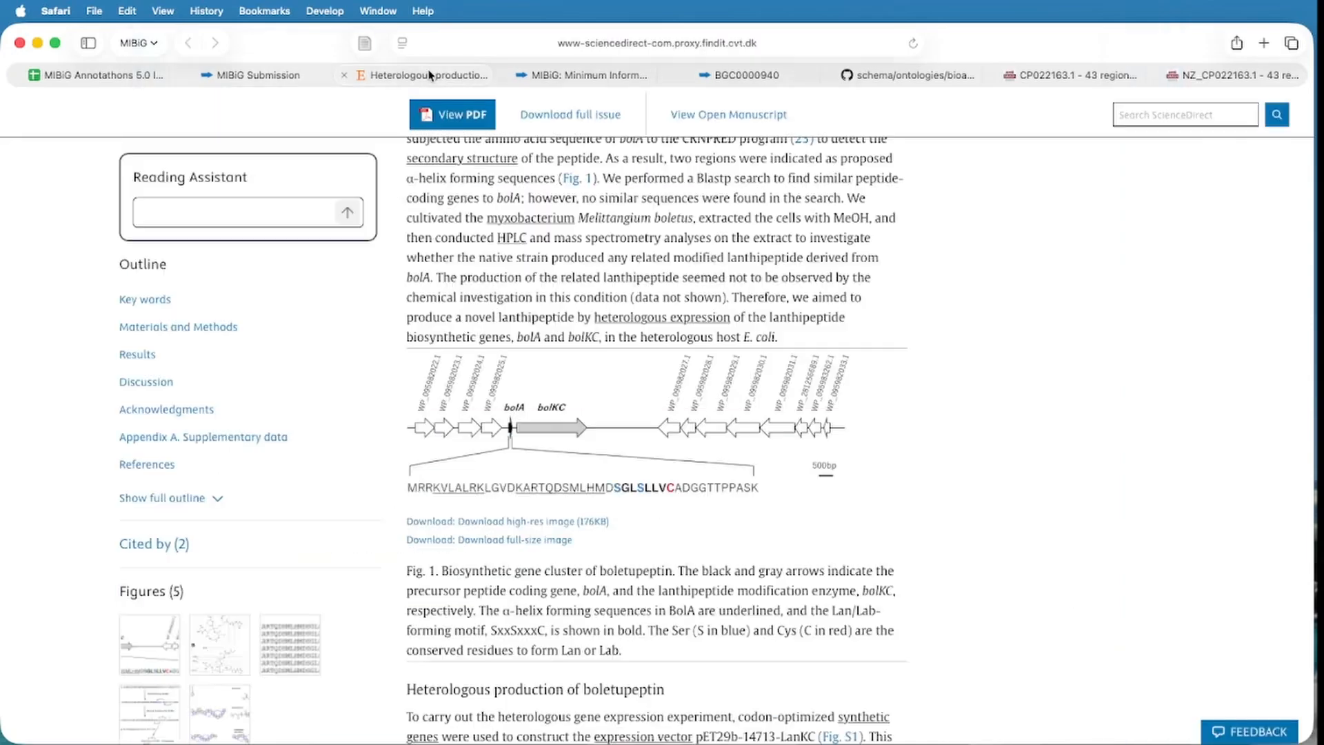
{"action": "scroll", "coordinate": [596, 372], "scroll_direction": "down", "scroll_amount": 3}
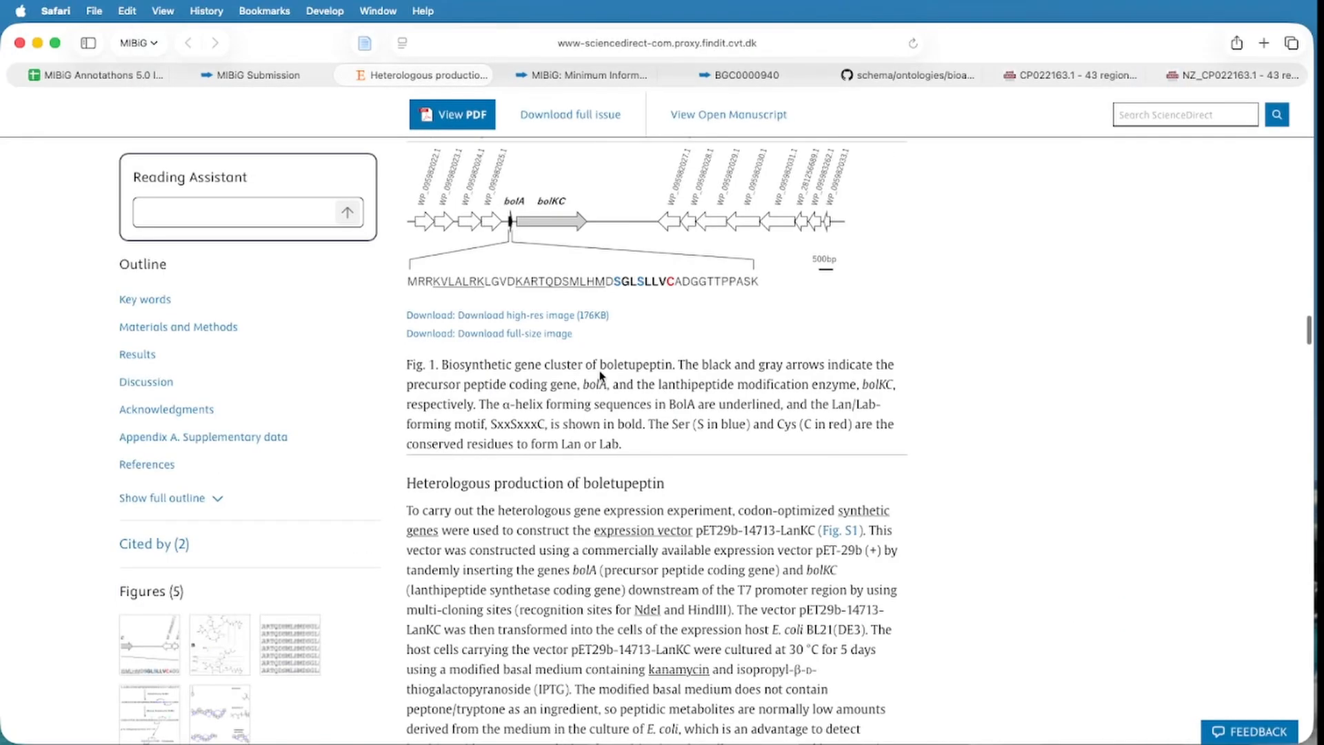
{"action": "scroll", "coordinate": [600, 376], "scroll_direction": "down", "scroll_amount": 4}
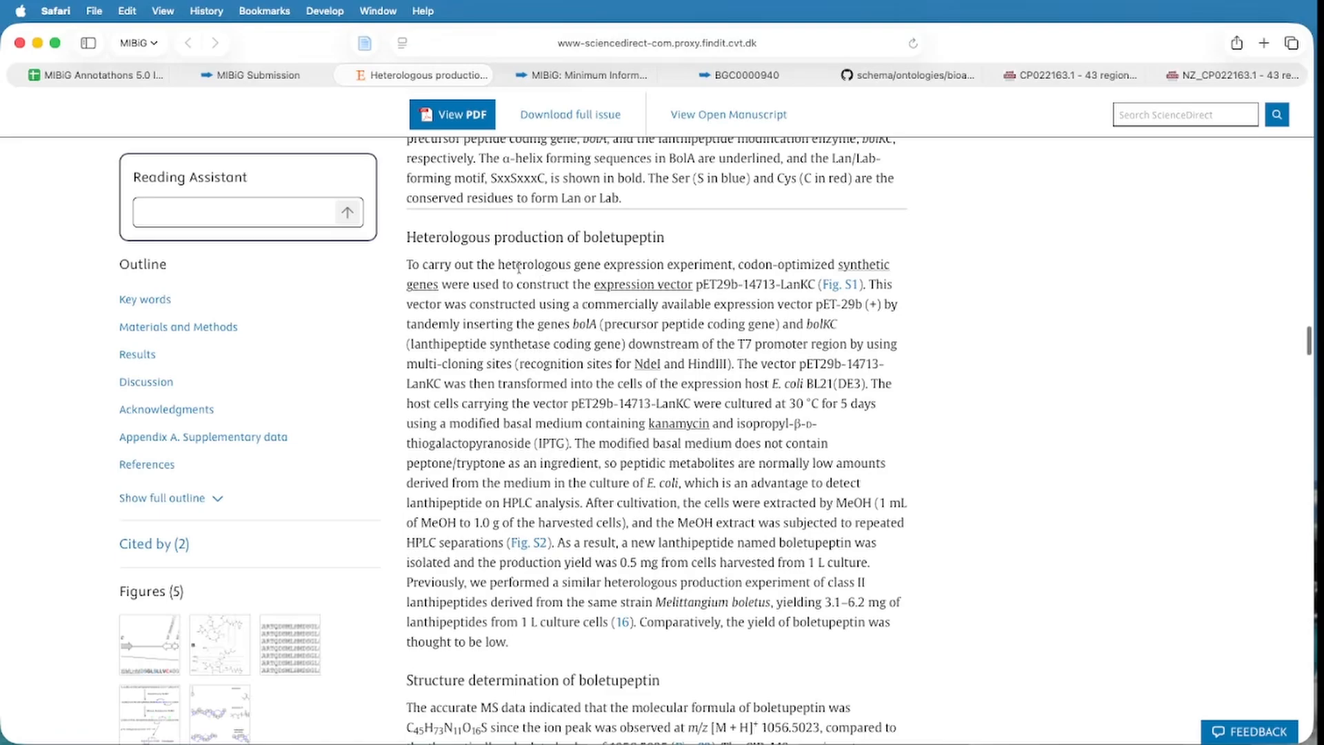
{"action": "scroll", "coordinate": [513, 318], "scroll_direction": "down", "scroll_amount": 15}
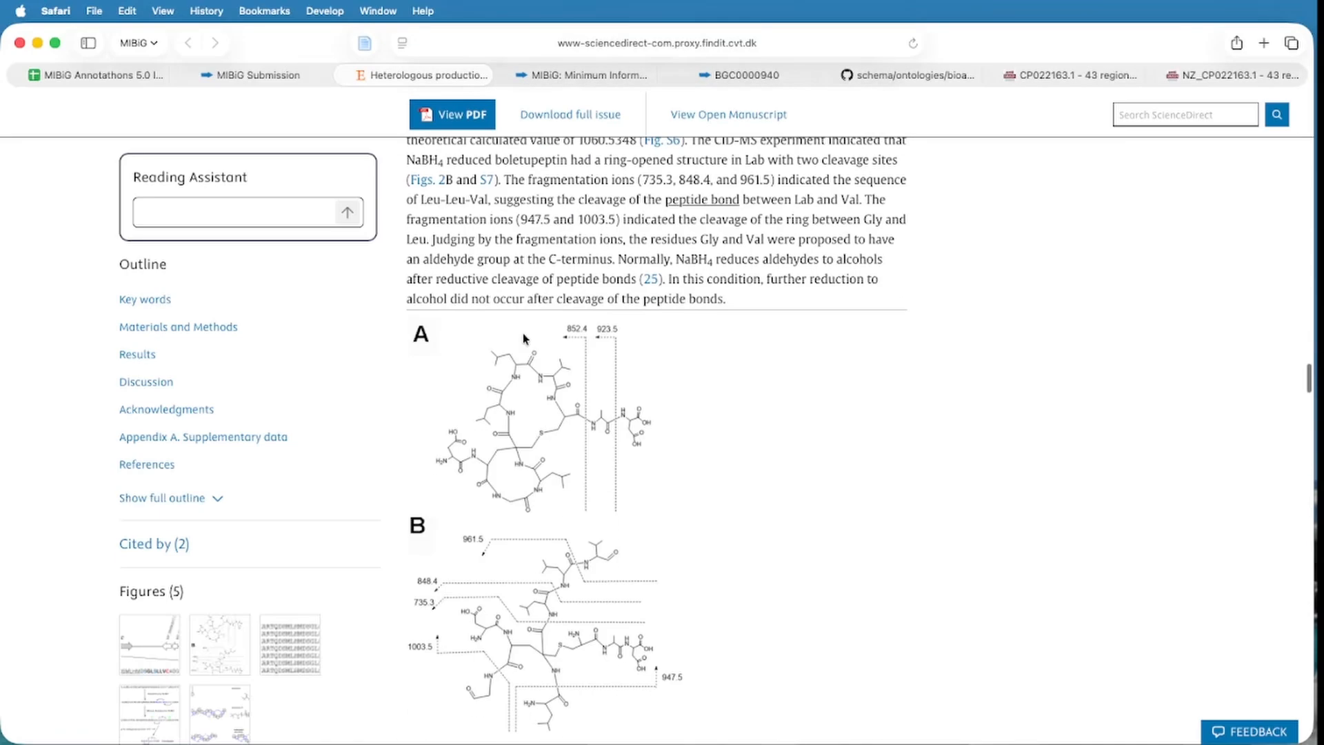
{"action": "scroll", "coordinate": [528, 331], "scroll_direction": "up", "scroll_amount": 15}
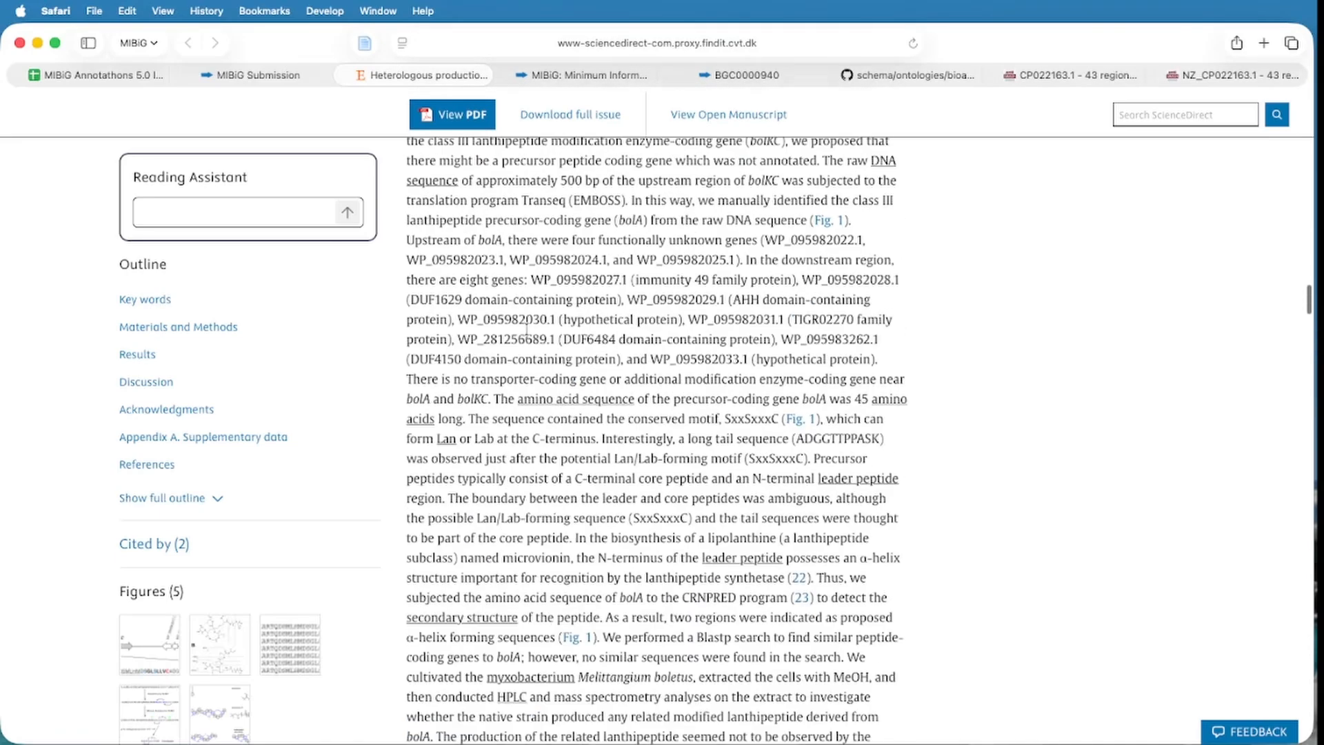
{"action": "scroll", "coordinate": [528, 334], "scroll_direction": "up", "scroll_amount": 5}
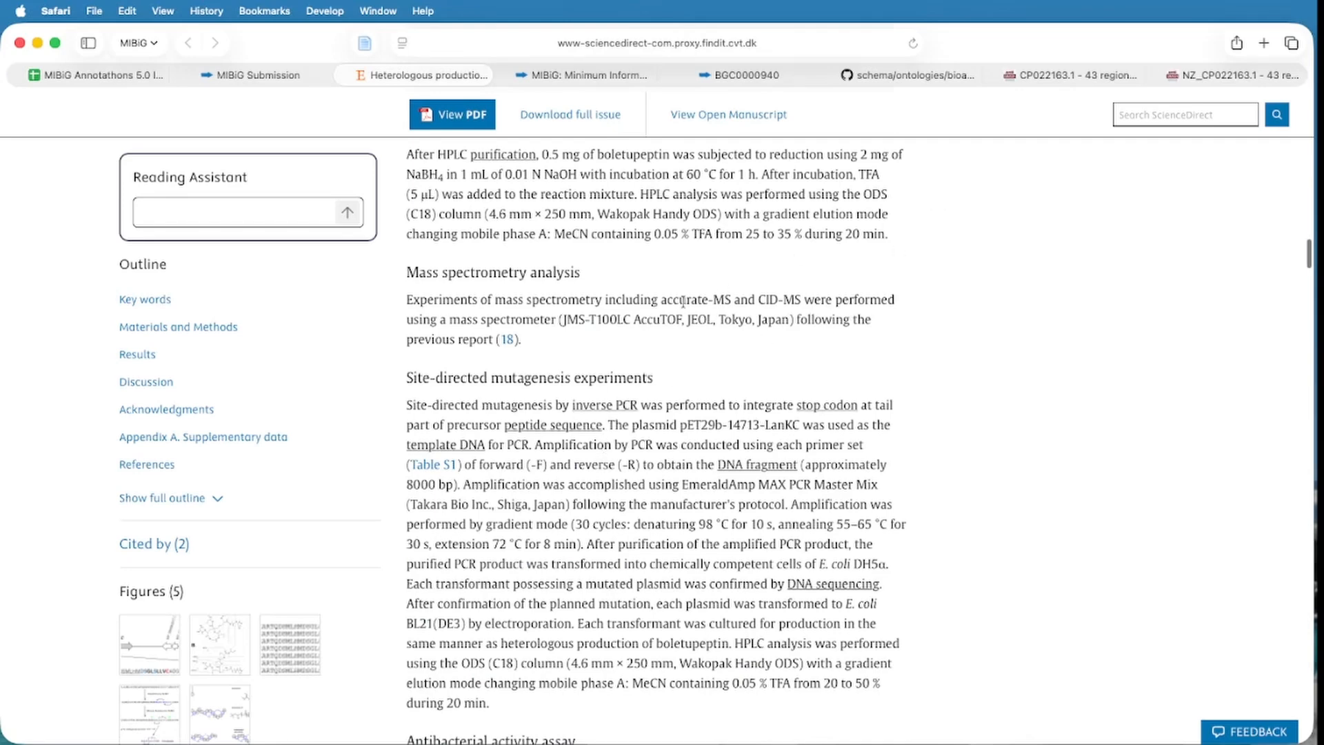
{"action": "scroll", "coordinate": [675, 340], "scroll_direction": "down", "scroll_amount": 1}
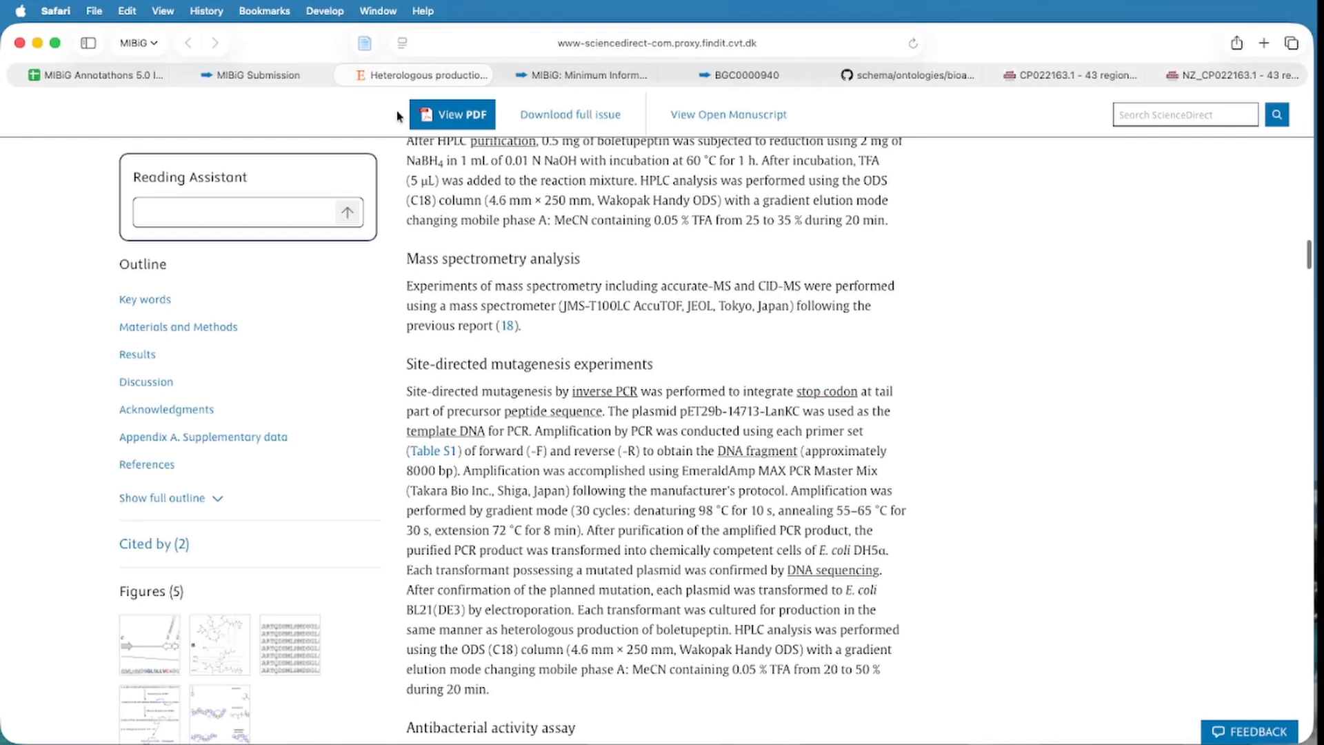
{"action": "left_click", "coordinate": [245, 76]}
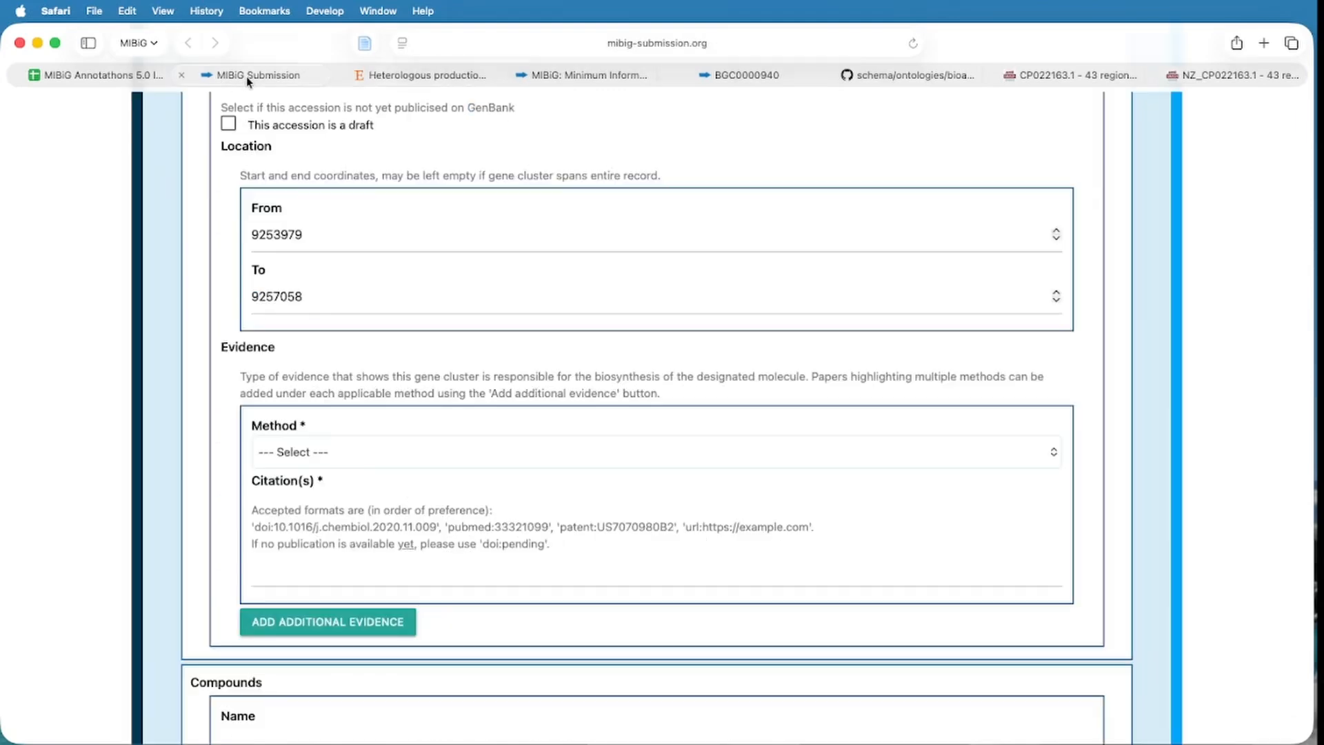
Choose Heterologous expression as the evidence method and bring up the article's title and DOI.
{"action": "scroll", "coordinate": [614, 429], "scroll_direction": "down", "scroll_amount": 1}
{"action": "left_click", "coordinate": [413, 398]}
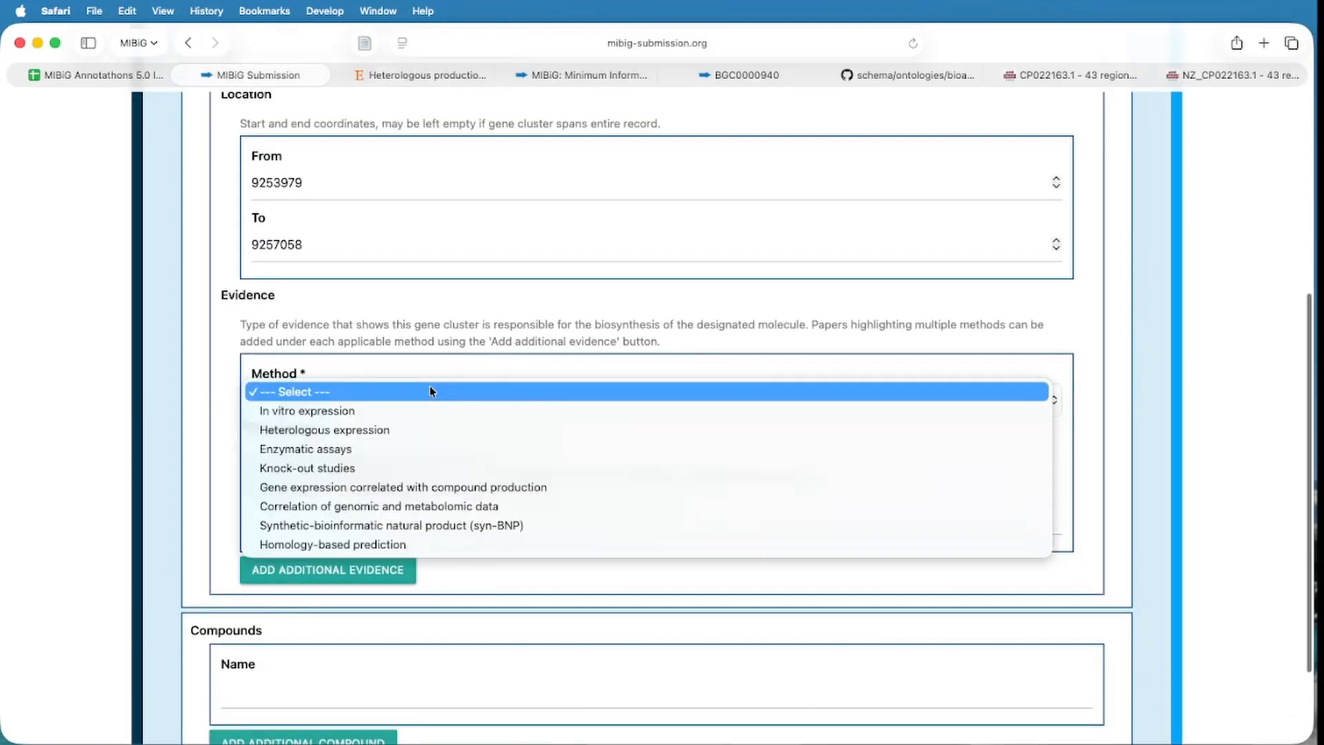
{"action": "left_click", "coordinate": [394, 432]}
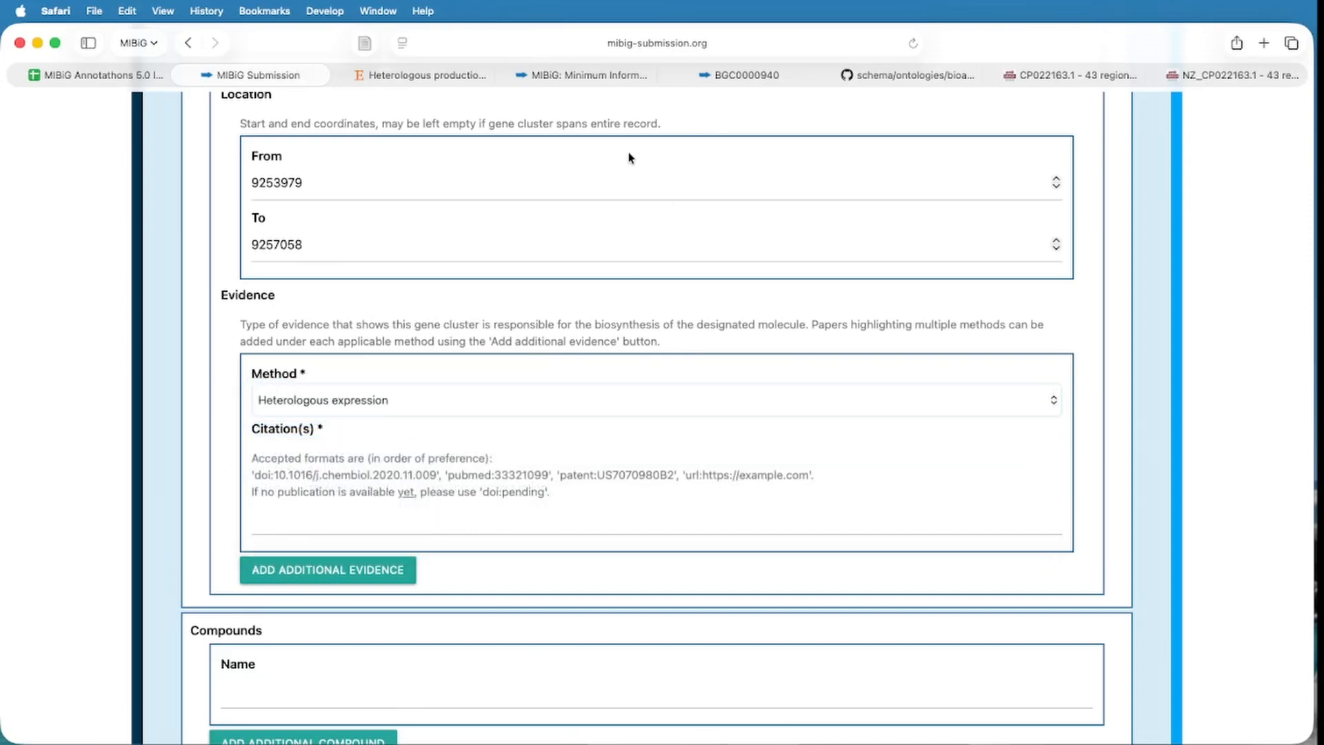
{"action": "left_click", "coordinate": [442, 76]}
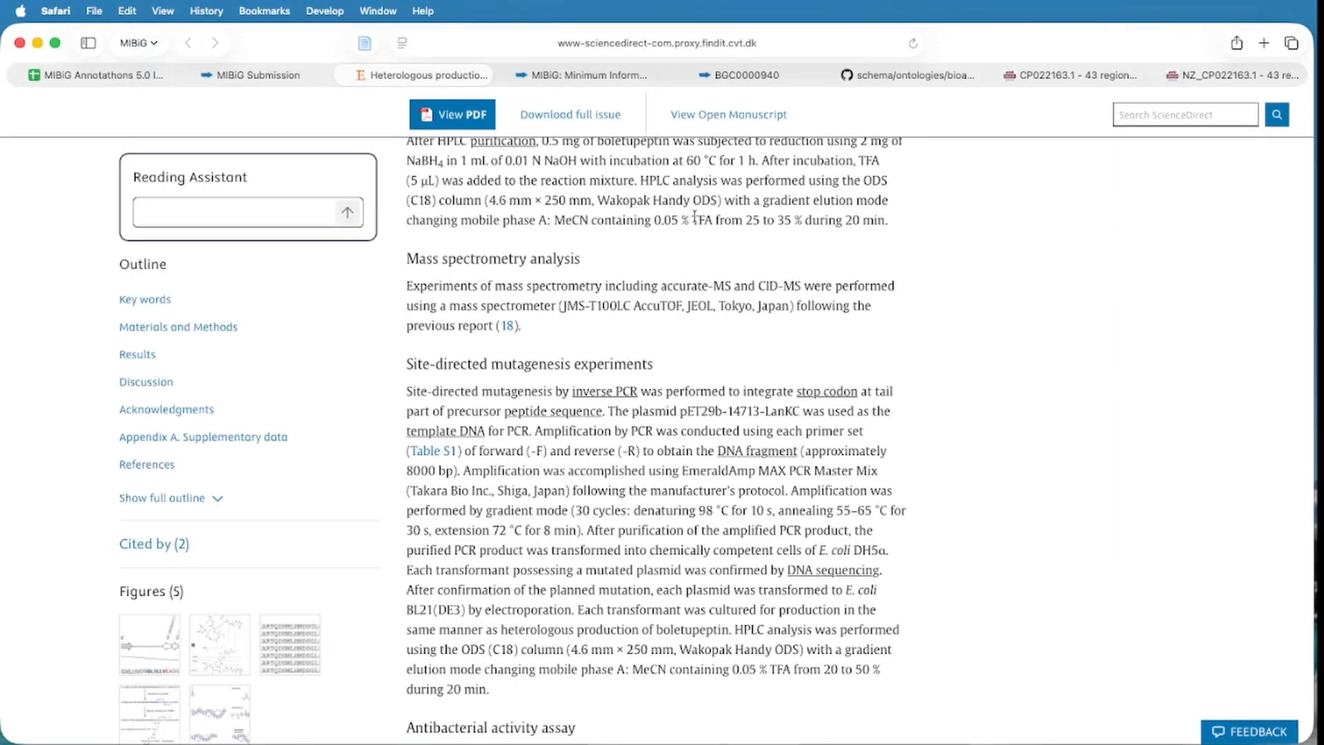
{"action": "scroll", "coordinate": [742, 248], "scroll_direction": "up", "scroll_amount": 20}
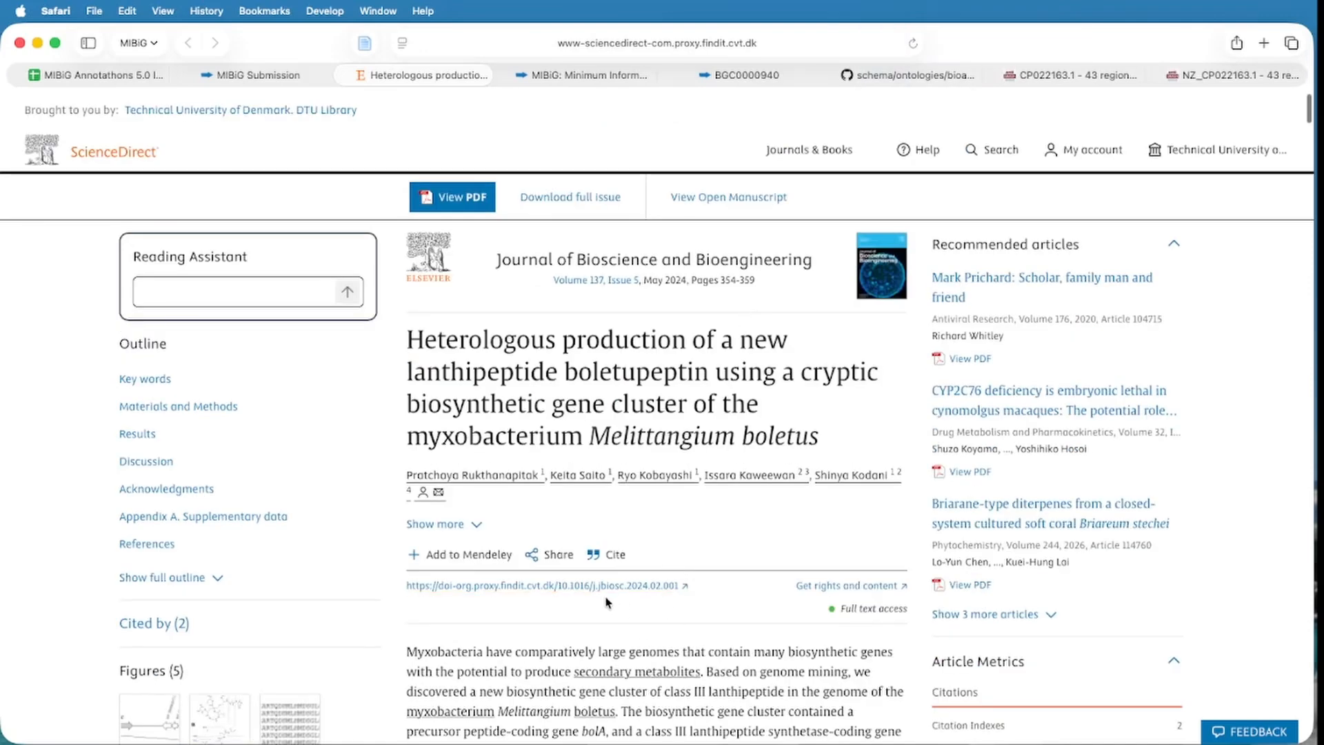
Enter doi:10.1016/j.jbiosc.2024.02.001 as the evidence citation, copied from the article's DOI link.
{"action": "right_click", "coordinate": [610, 589]}
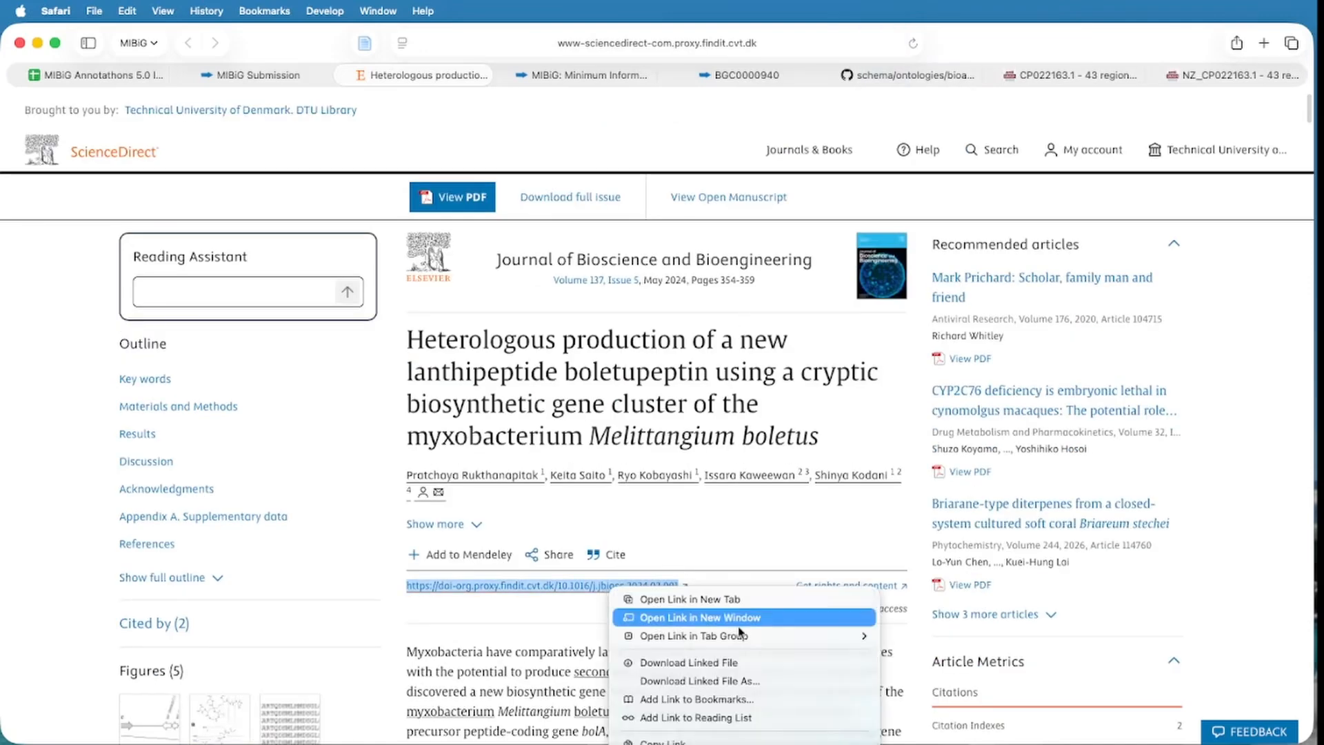
{"action": "left_click", "coordinate": [692, 739]}
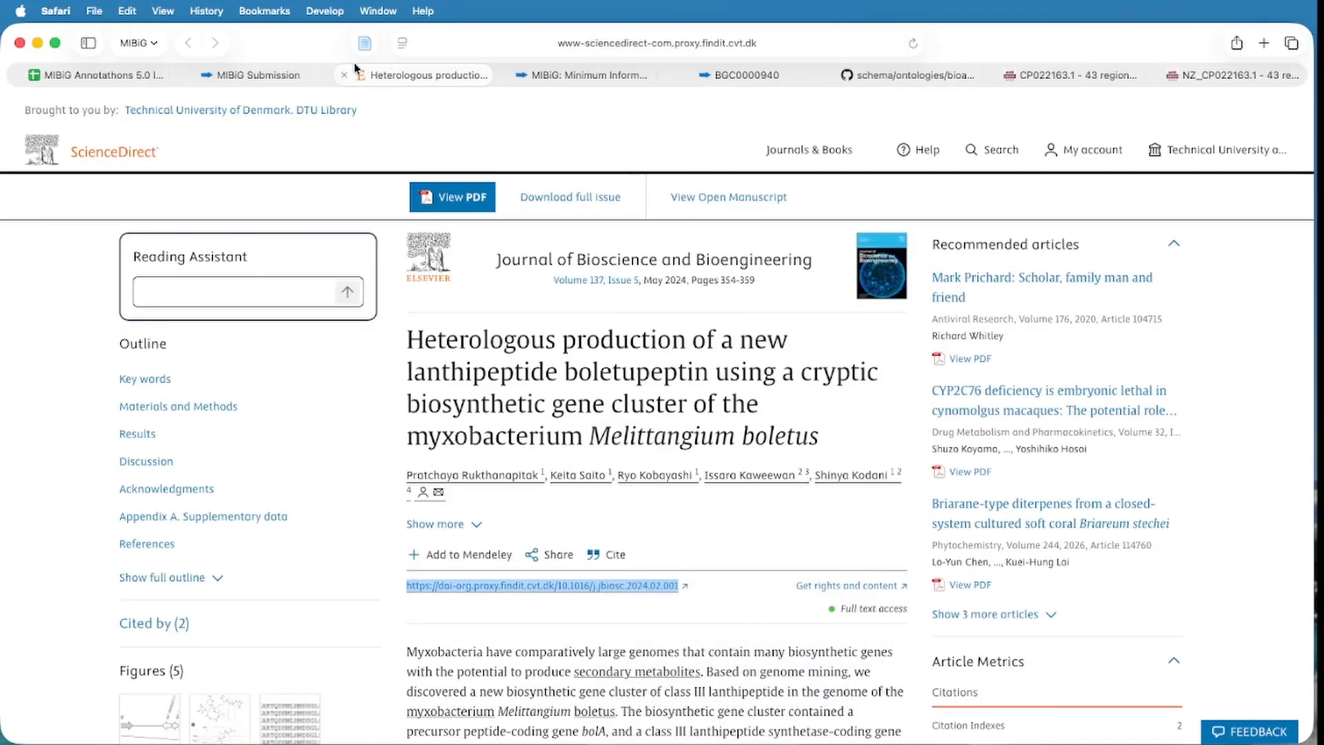
{"action": "left_click", "coordinate": [256, 75]}
{"action": "left_click", "coordinate": [390, 524]}
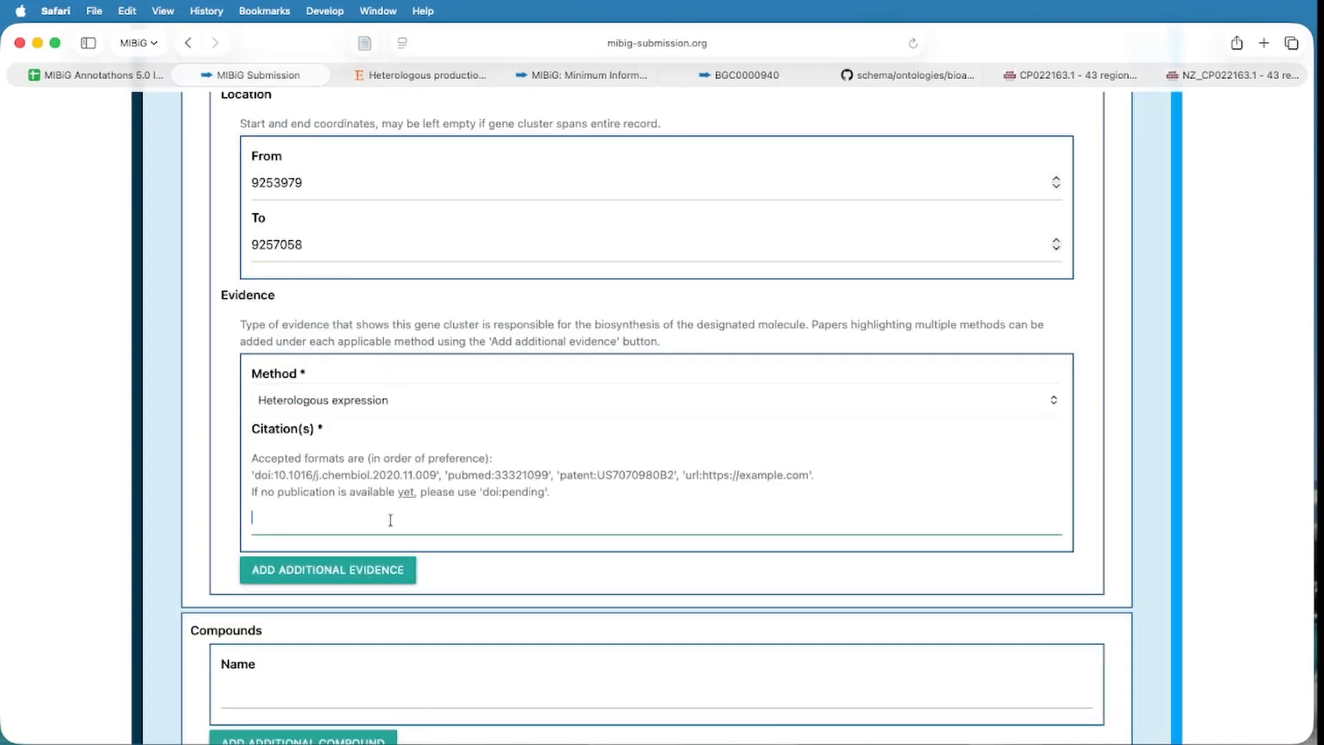
{"action": "key", "text": "super+v"}
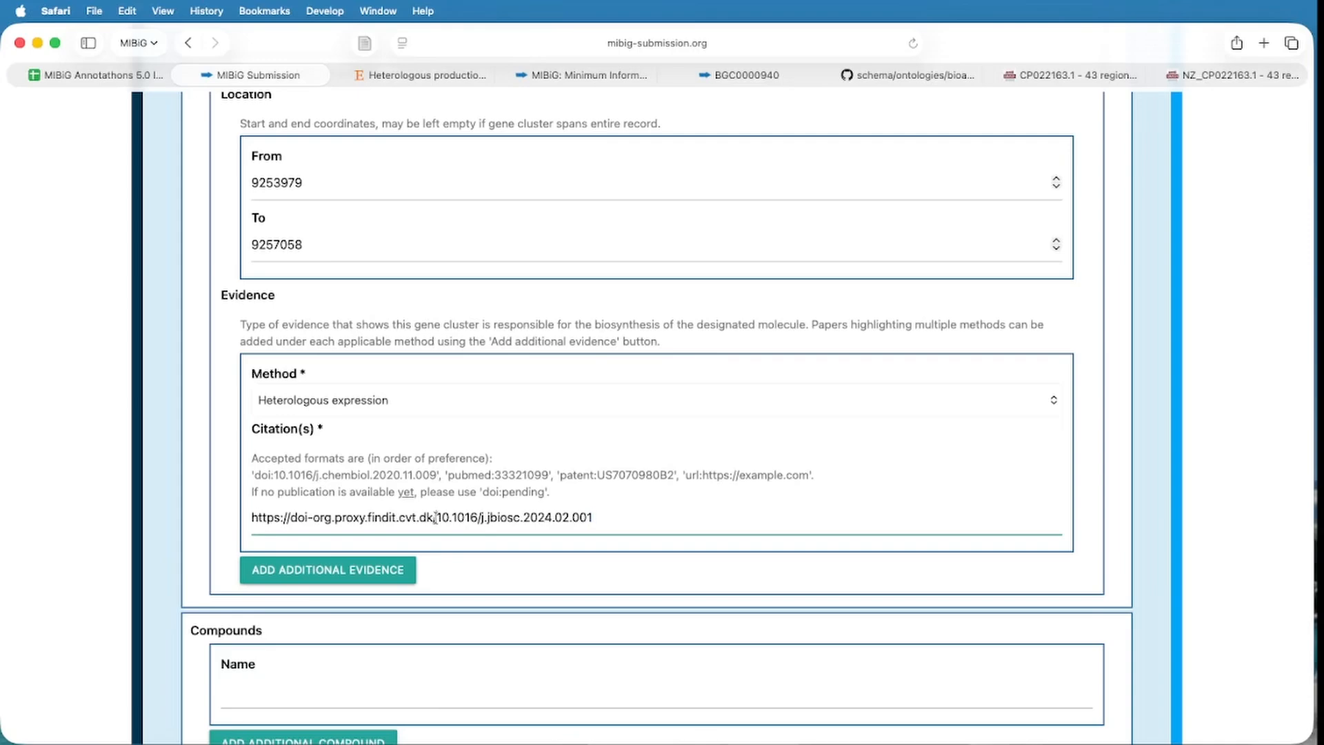
{"action": "left_click_drag", "start_coordinate": [434, 517], "coordinate": [223, 517]}
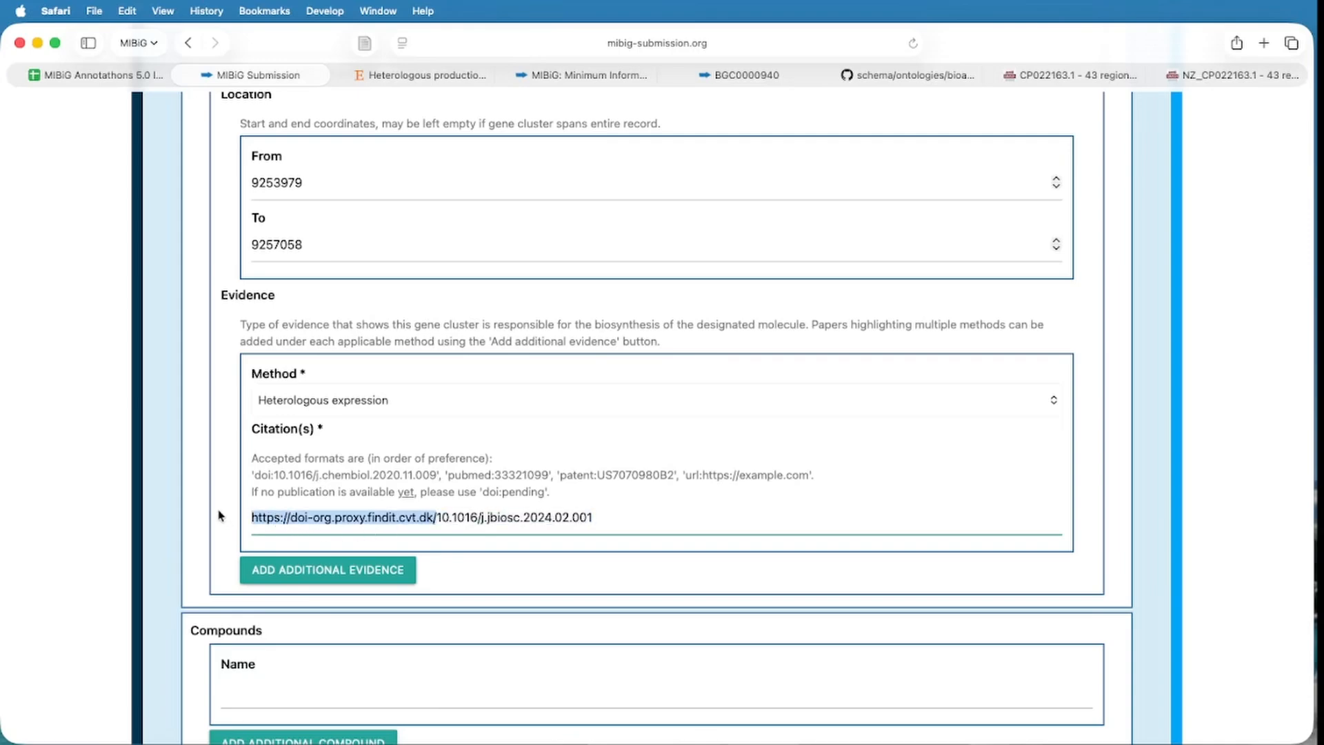
{"action": "key", "text": "BackSpace"}
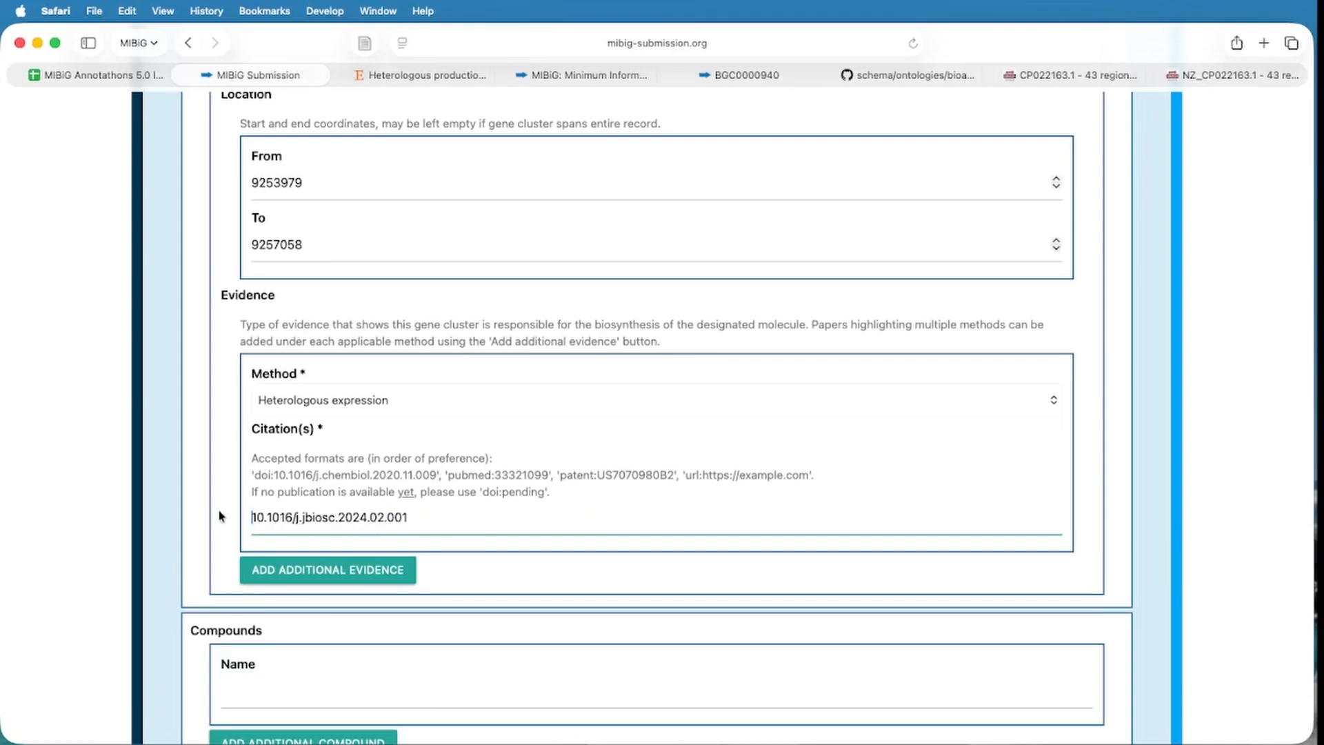
{"action": "type", "text": "doi:"}
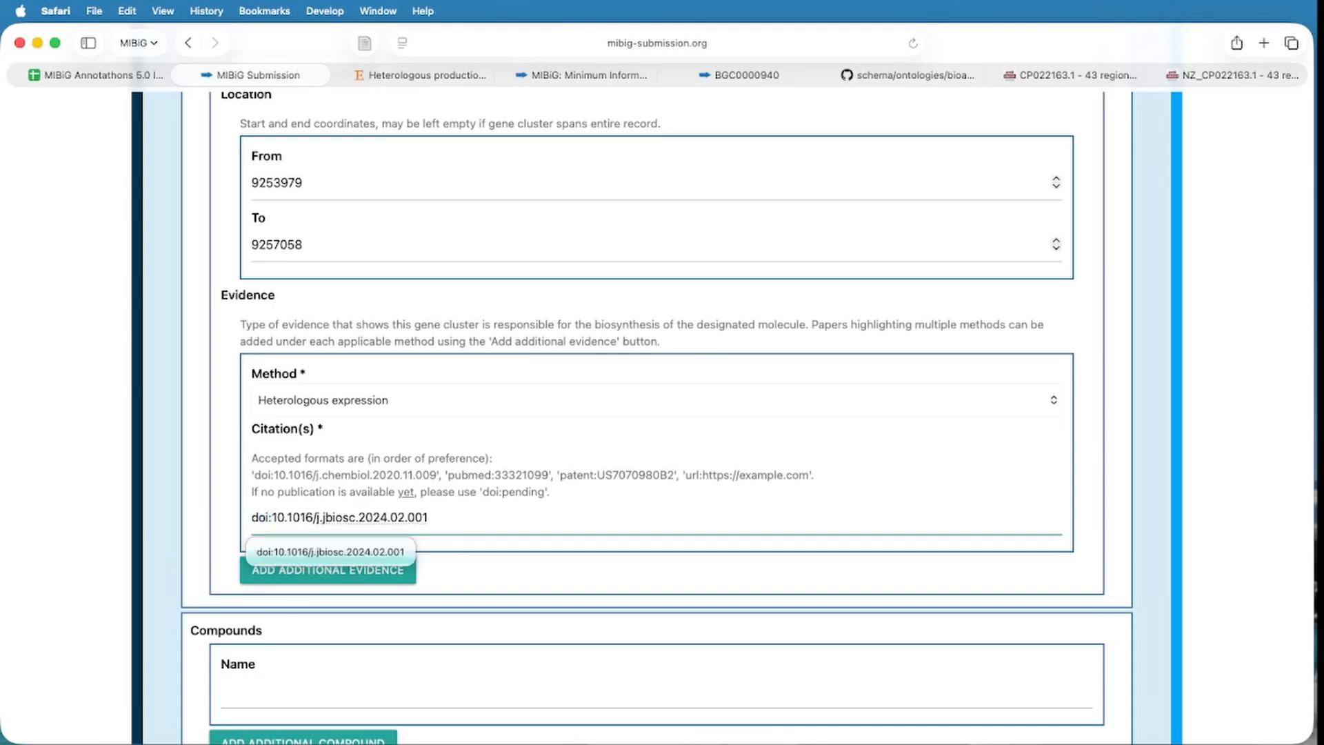
{"action": "left_click", "coordinate": [494, 524]}
{"action": "left_click", "coordinate": [463, 585]}
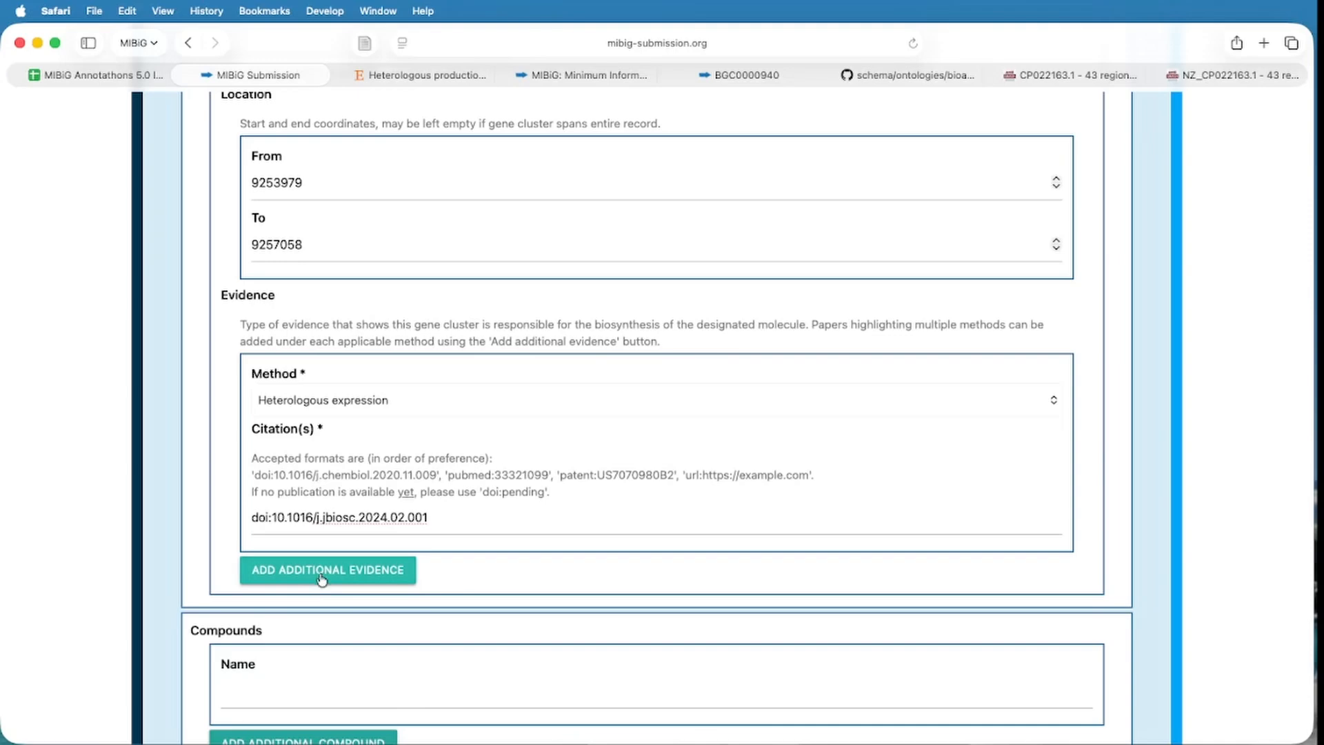
{"action": "scroll", "coordinate": [596, 551], "scroll_direction": "down", "scroll_amount": 3}
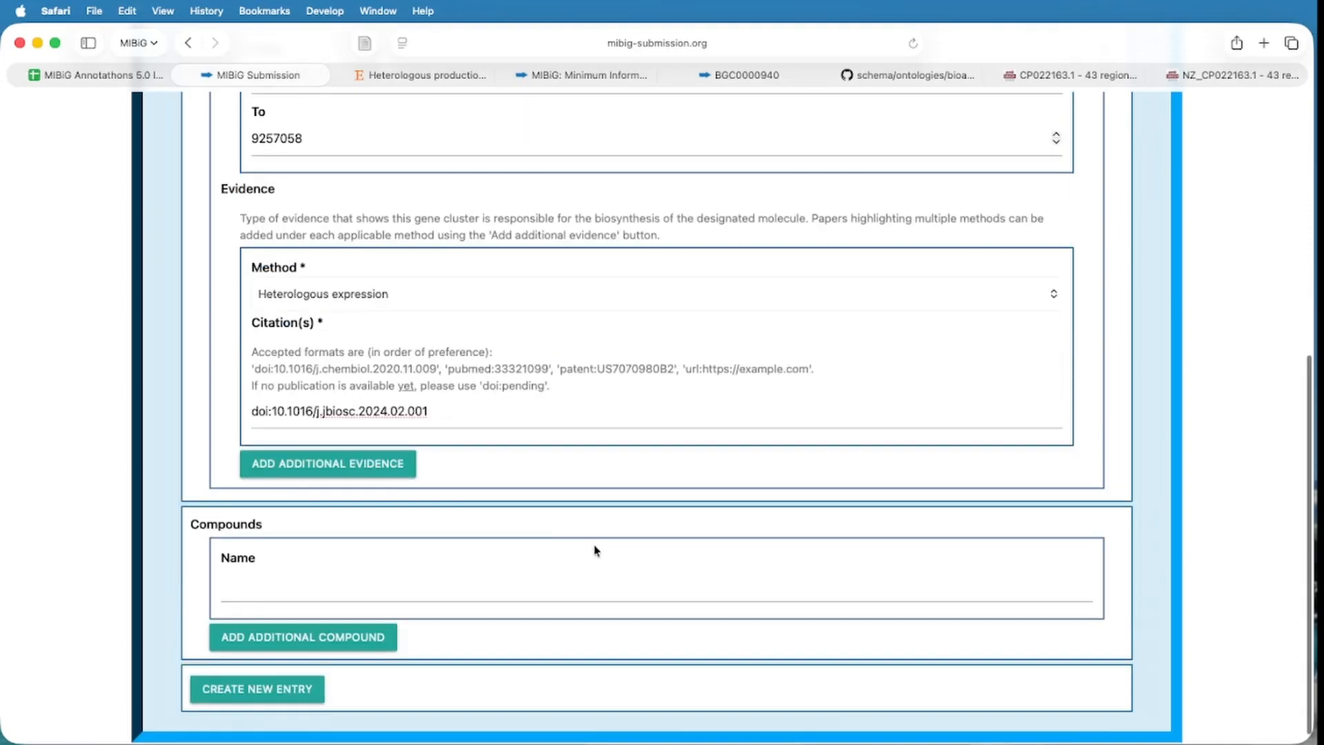
Copy 'boletupeptin' from the article title into the compound name and create the new entry.
{"action": "left_click", "coordinate": [424, 75]}
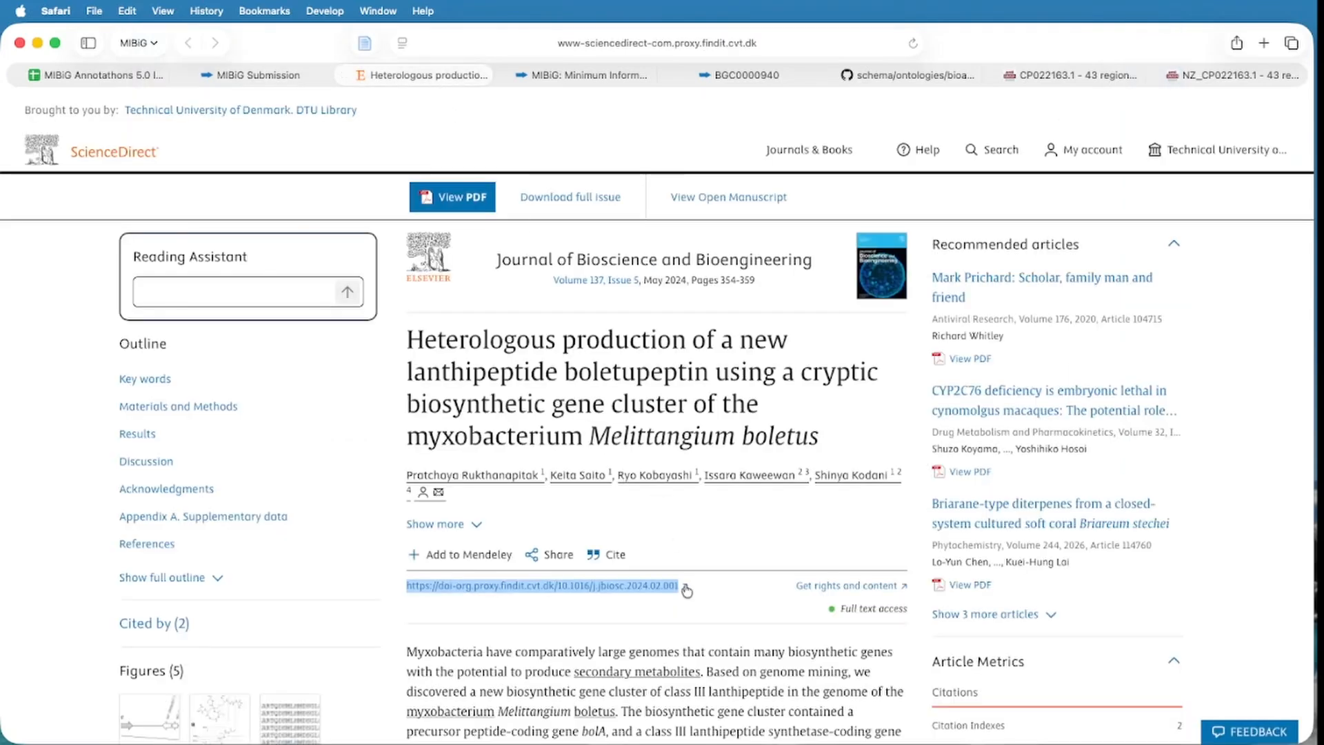
{"action": "scroll", "coordinate": [701, 531], "scroll_direction": "down", "scroll_amount": 1}
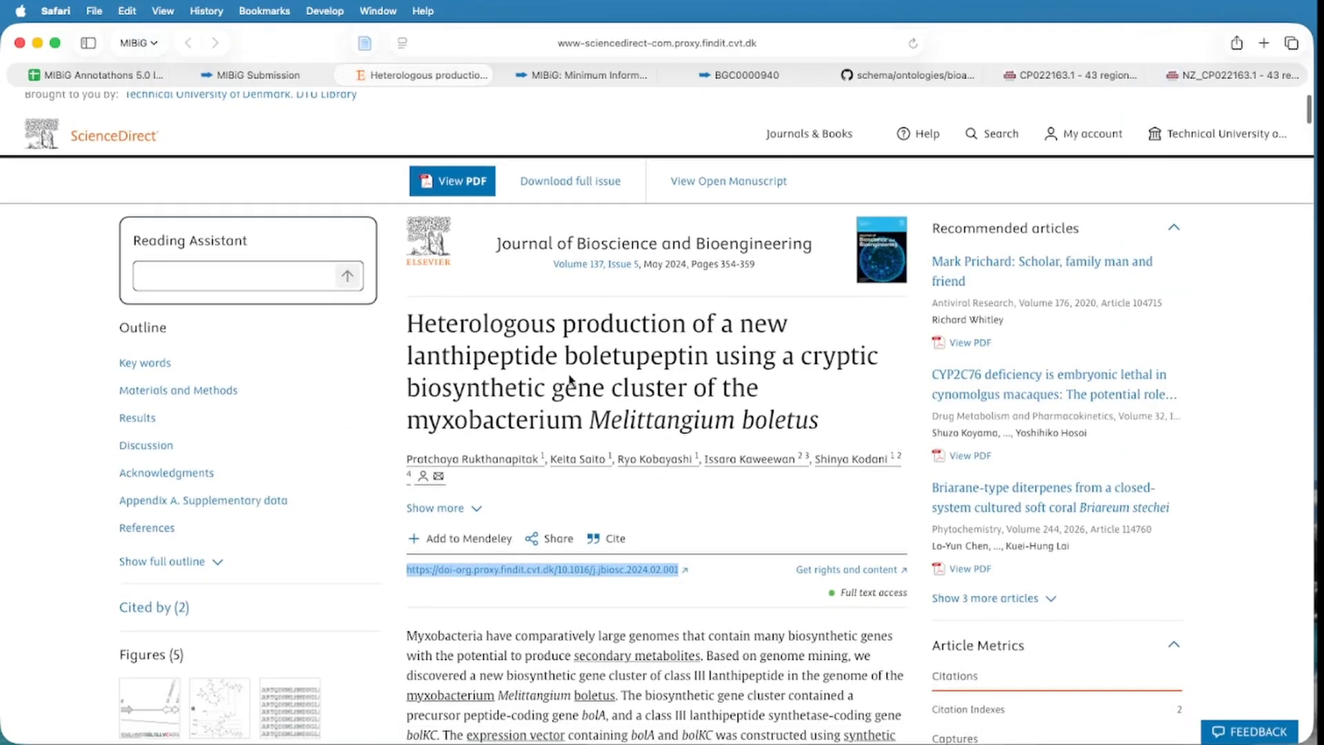
{"action": "left_click_drag", "start_coordinate": [570, 360], "coordinate": [708, 356]}
{"action": "key", "text": "super+c"}
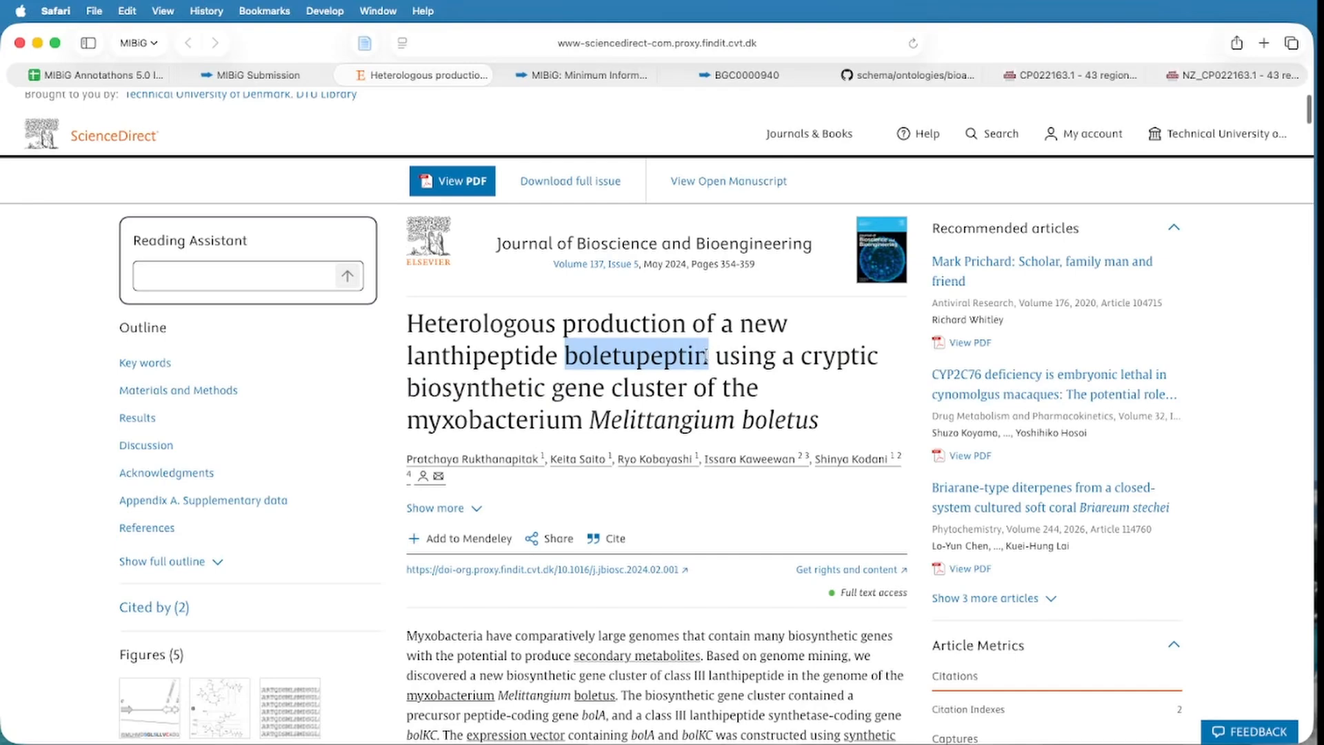
{"action": "left_click", "coordinate": [255, 74]}
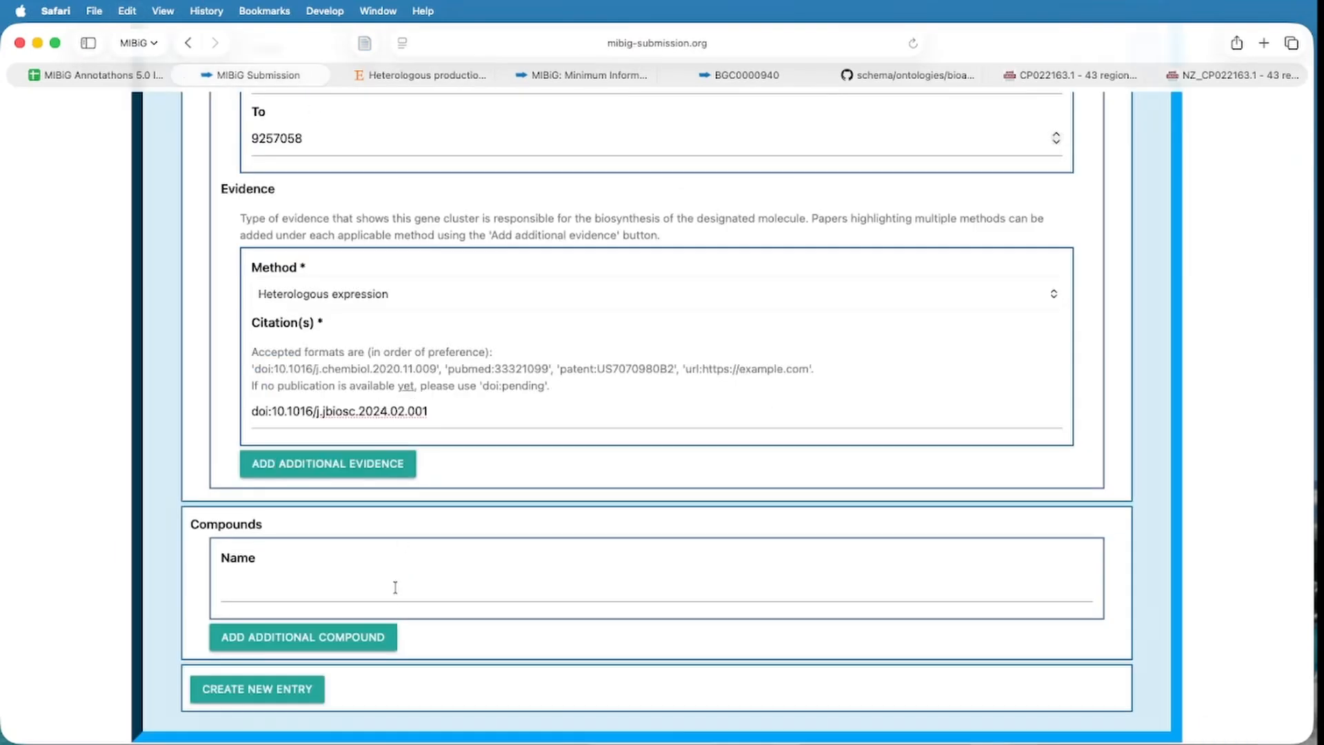
{"action": "left_click", "coordinate": [376, 586]}
{"action": "key", "text": "super+v"}
{"action": "scroll", "coordinate": [400, 600], "scroll_direction": "down", "scroll_amount": 1}
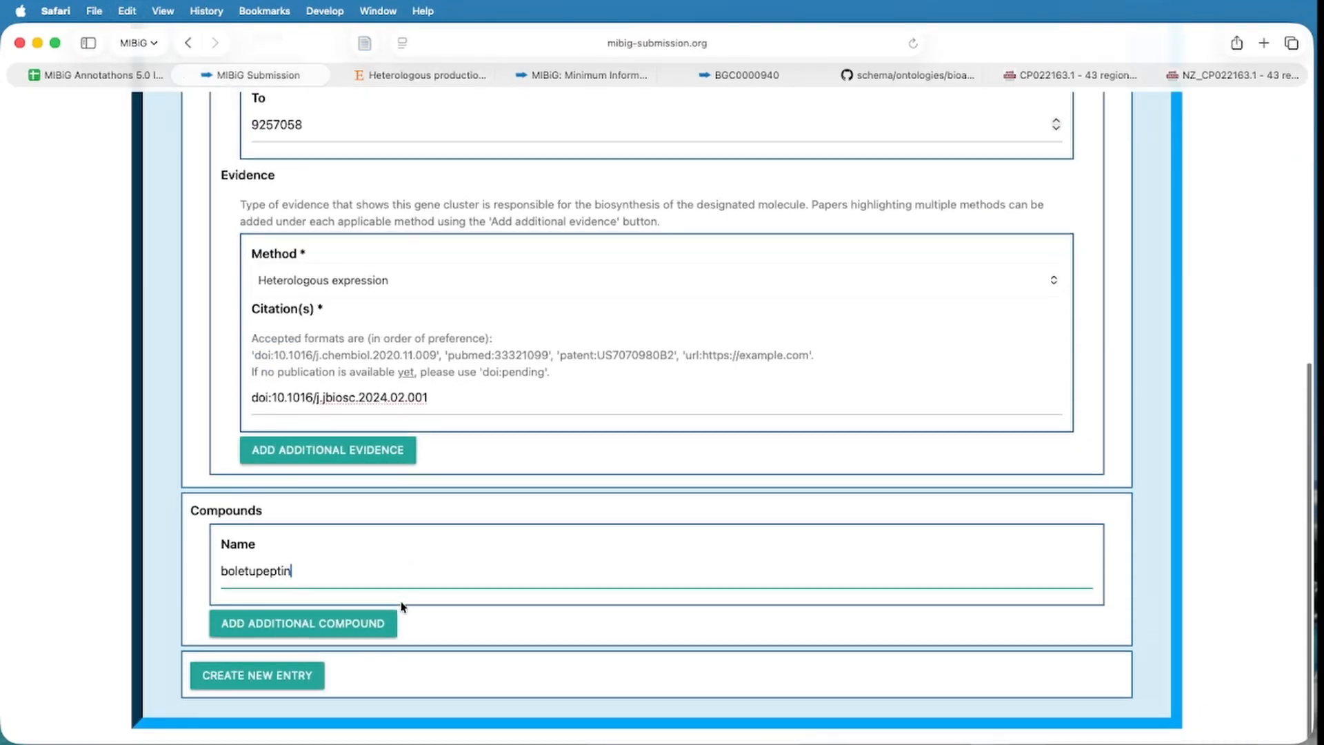
{"action": "left_click", "coordinate": [283, 676]}
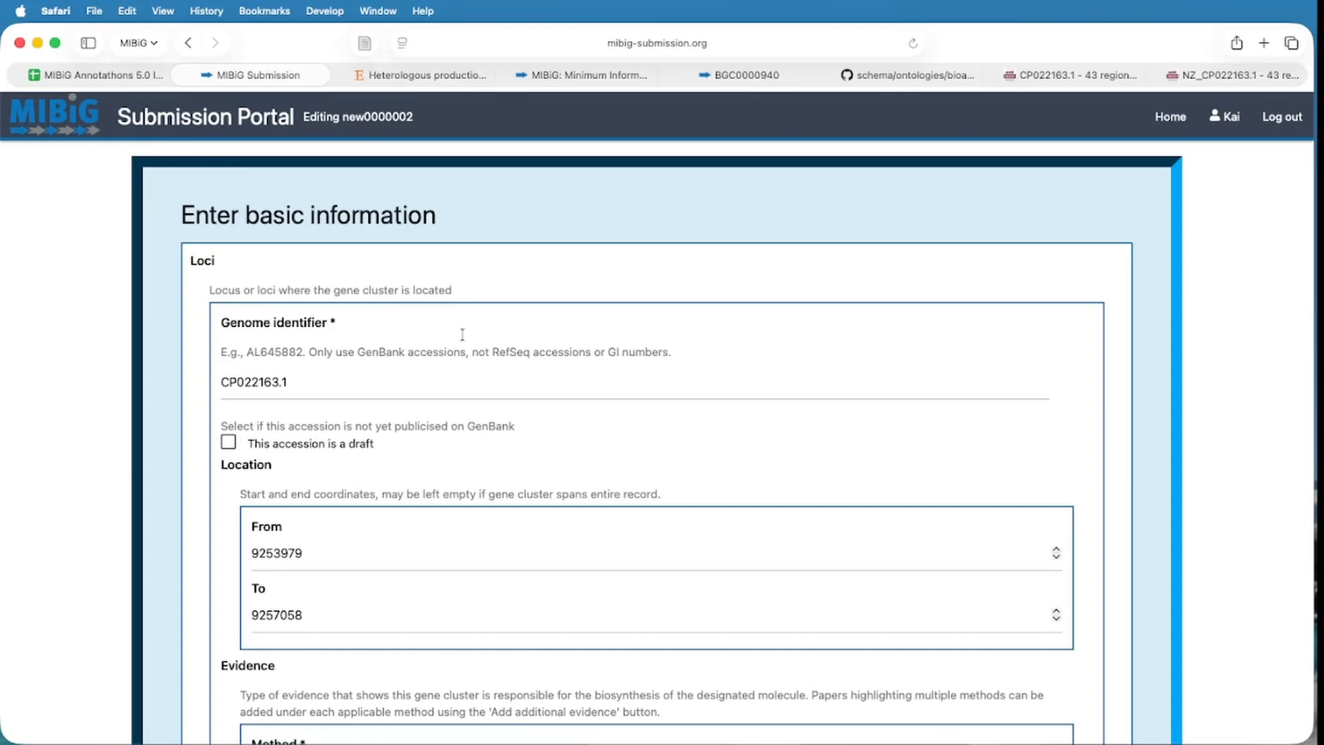
Scroll past taxonomy 1294270 (Melittangium boletus DSM 14713) and continue to biosynthetic information.
{"action": "scroll", "coordinate": [500, 320], "scroll_direction": "down", "scroll_amount": 1}
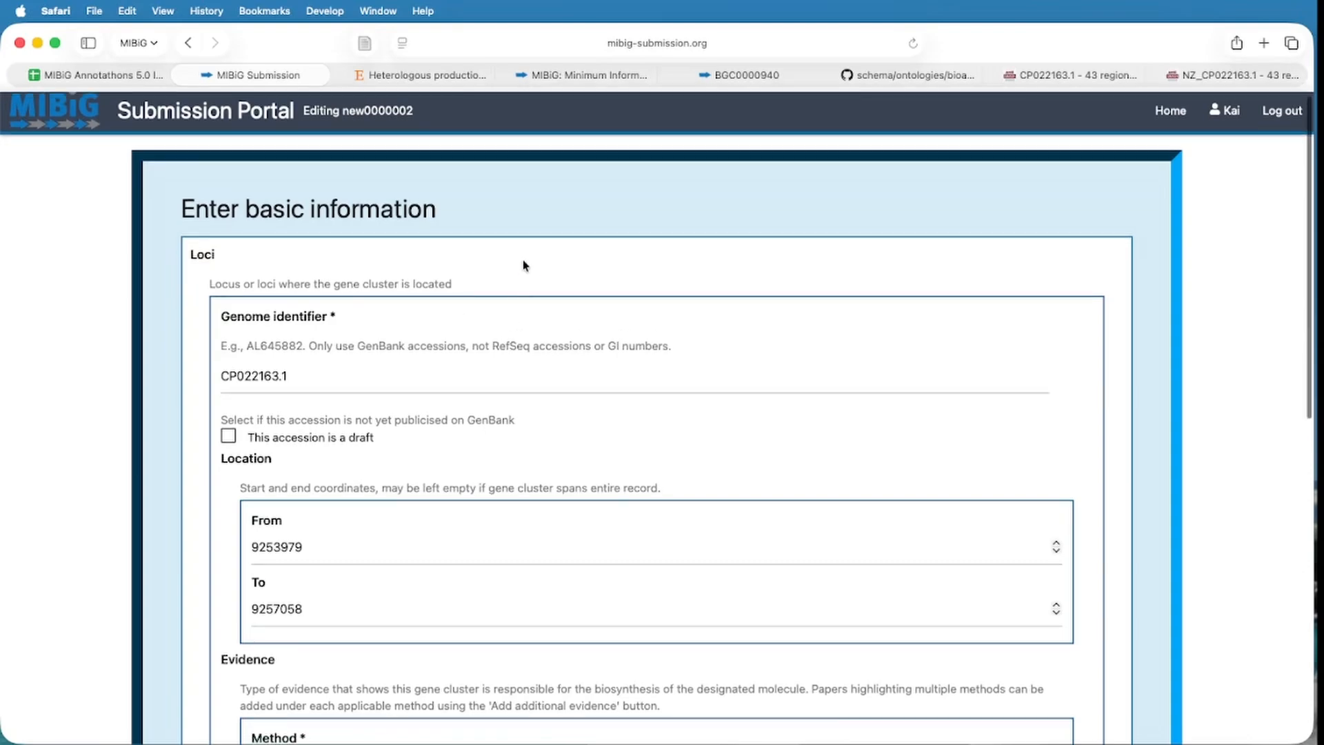
{"action": "scroll", "coordinate": [548, 286], "scroll_direction": "down", "scroll_amount": 10}
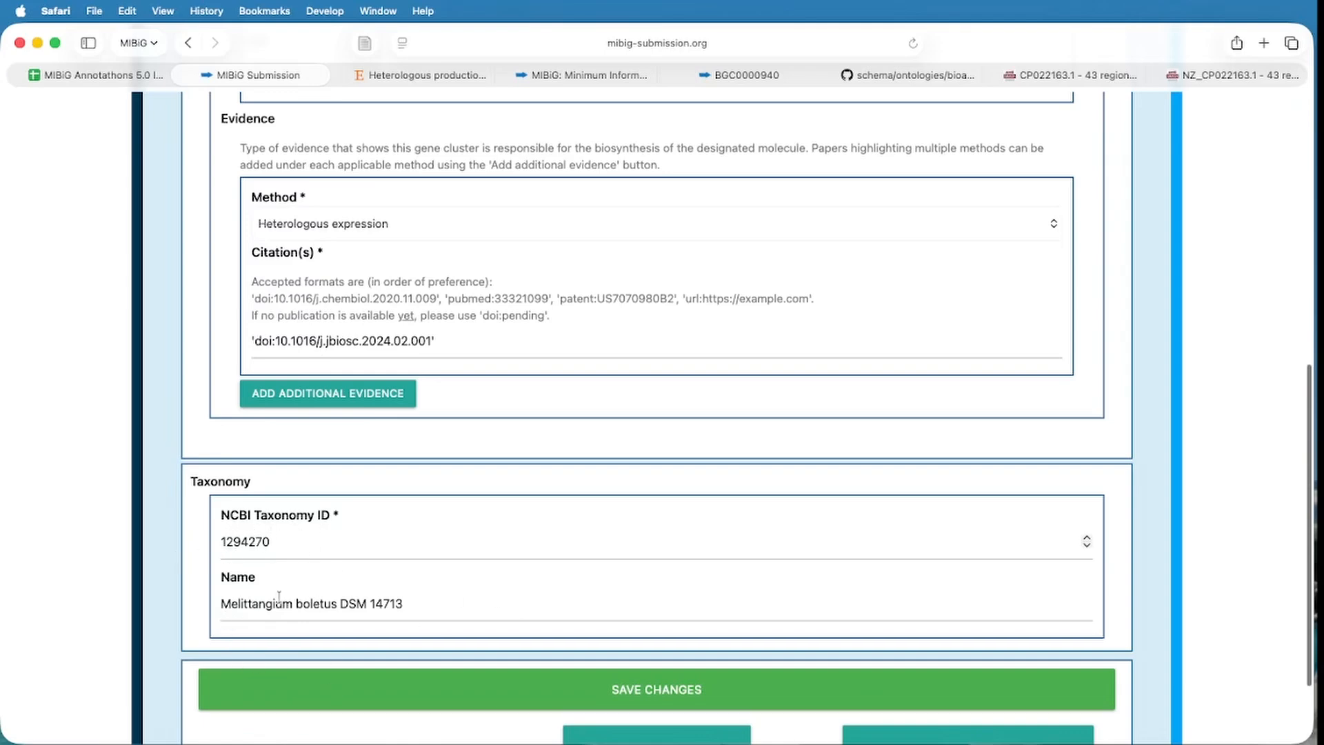
{"action": "scroll", "coordinate": [603, 598], "scroll_direction": "down", "scroll_amount": 3}
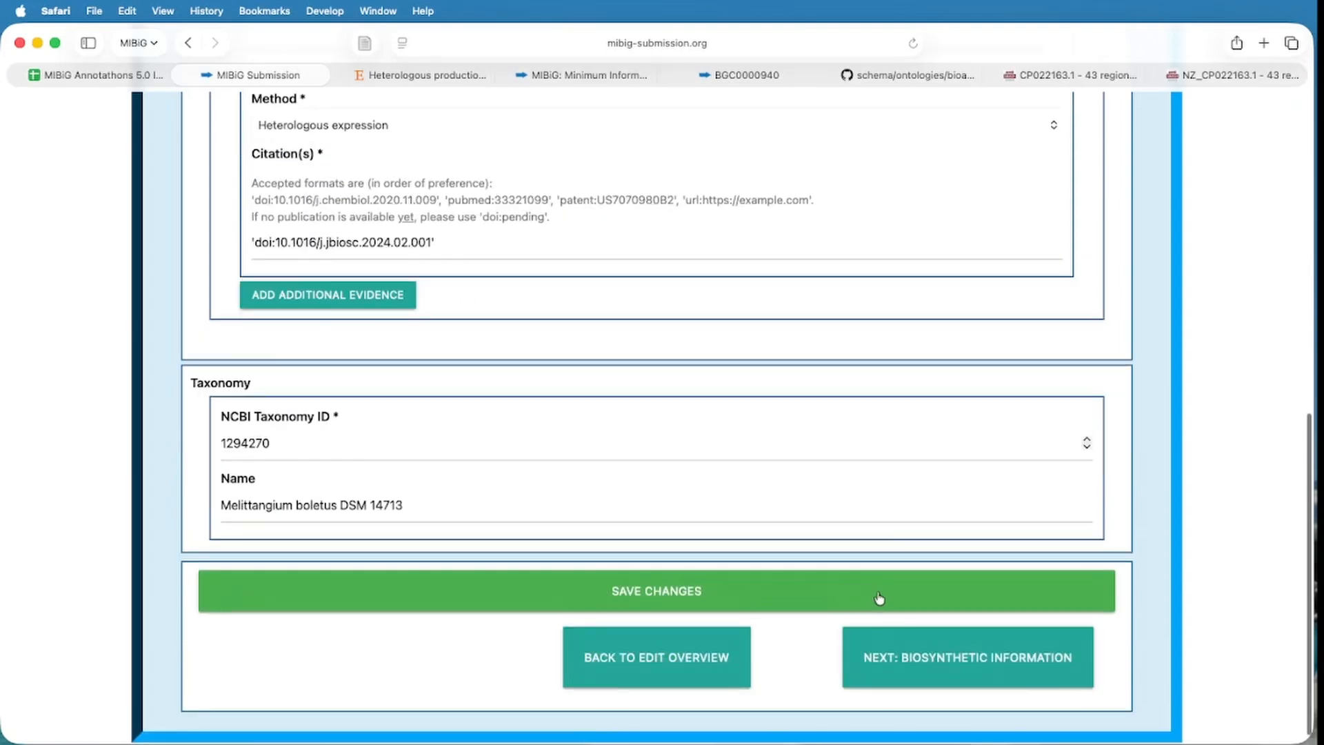
{"action": "left_click", "coordinate": [941, 664]}
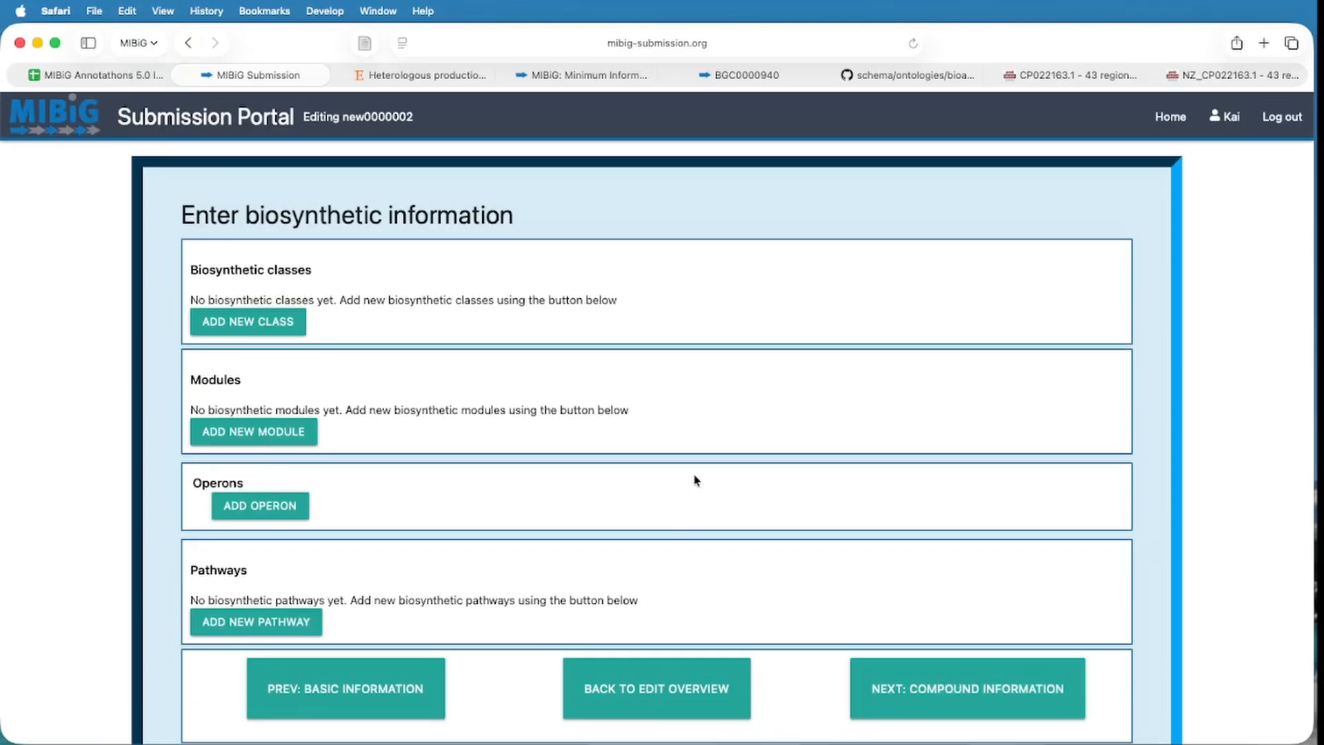
Add a new class with class Ribosomal and sub-class Lanthipeptide, then return to antiSMASH region 39.
{"action": "left_click", "coordinate": [261, 329]}
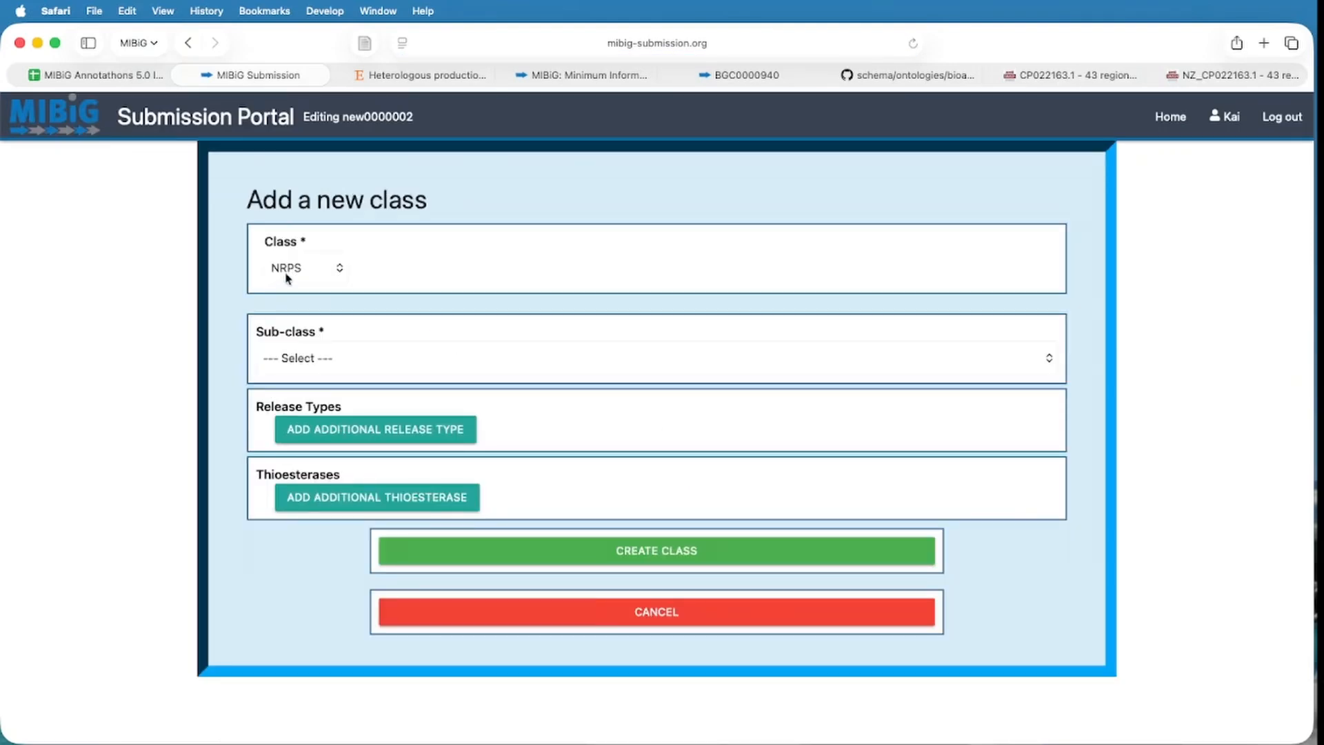
{"action": "left_click", "coordinate": [295, 265]}
{"action": "left_click", "coordinate": [302, 297]}
{"action": "left_click", "coordinate": [367, 384]}
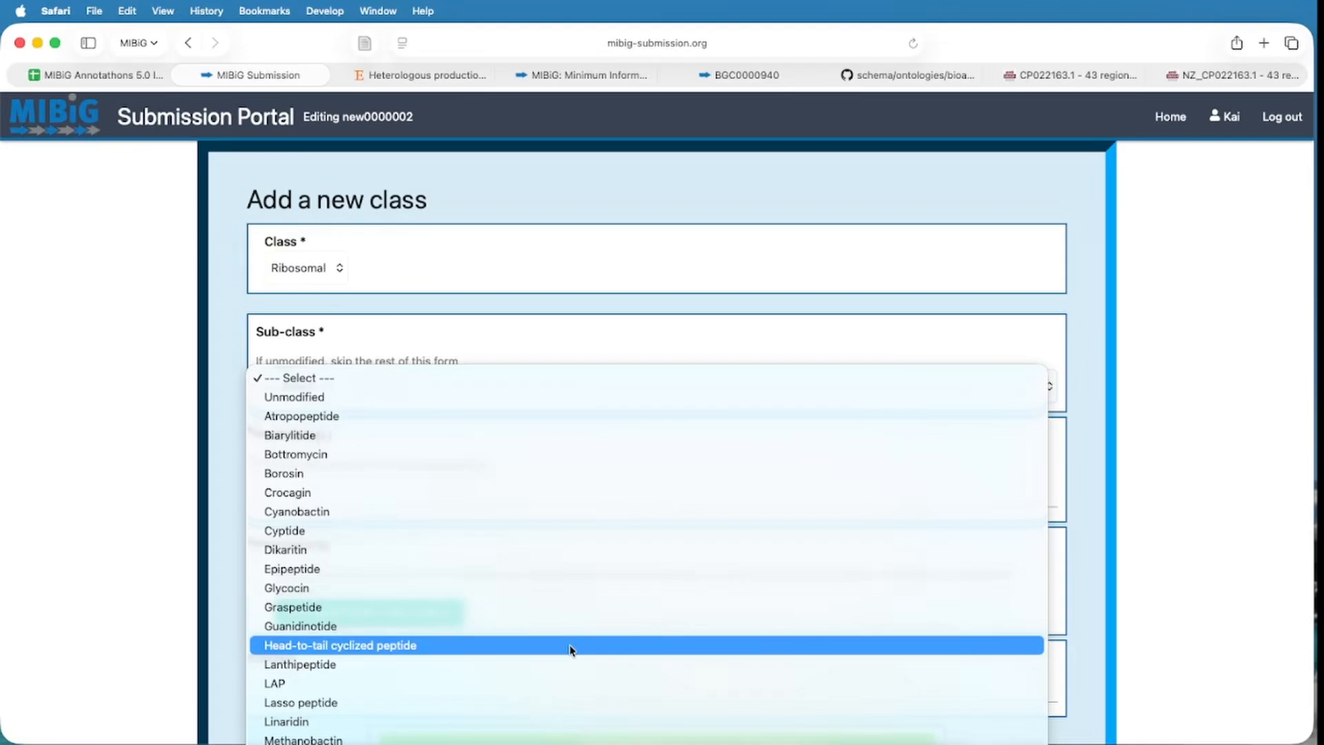
{"action": "left_click", "coordinate": [524, 666]}
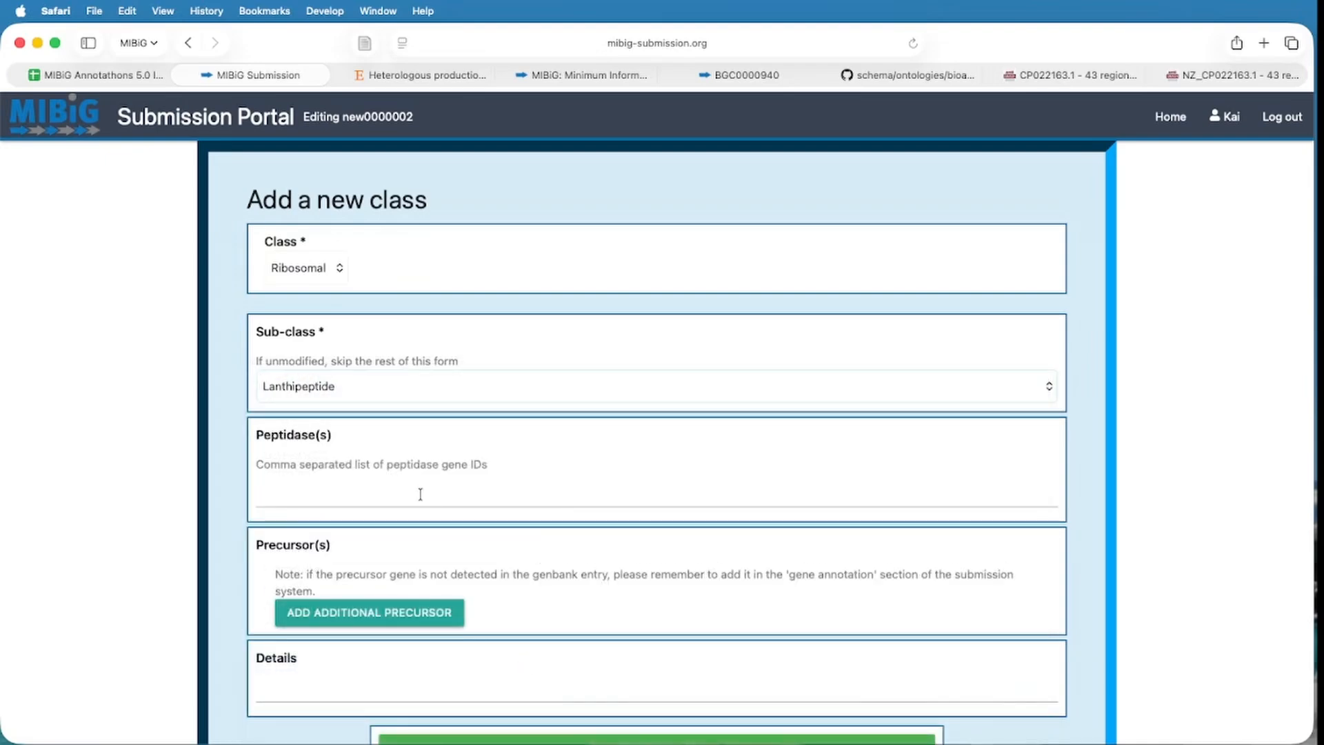
{"action": "left_click", "coordinate": [1064, 76]}
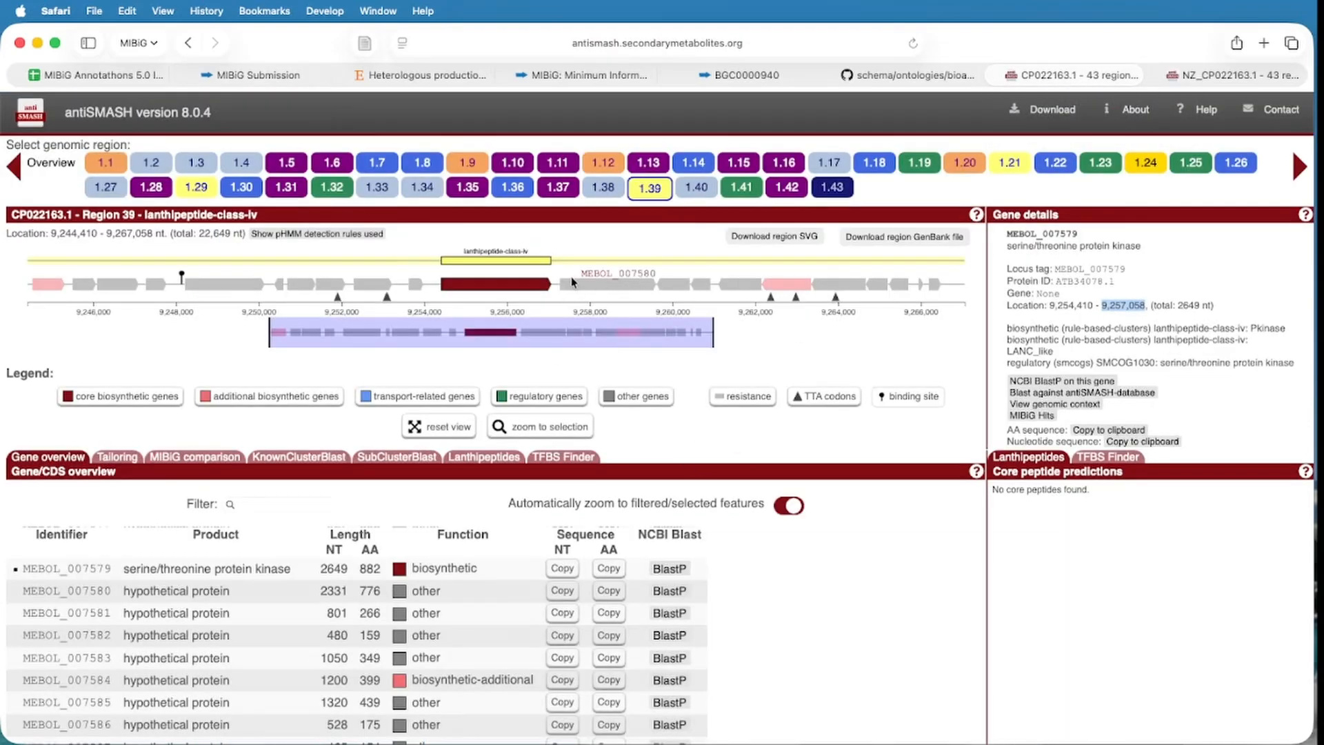
Select the core gene's locus tag MEBOL_007579 in antiSMASH and return to the MIBiG class form.
{"action": "left_click", "coordinate": [531, 286]}
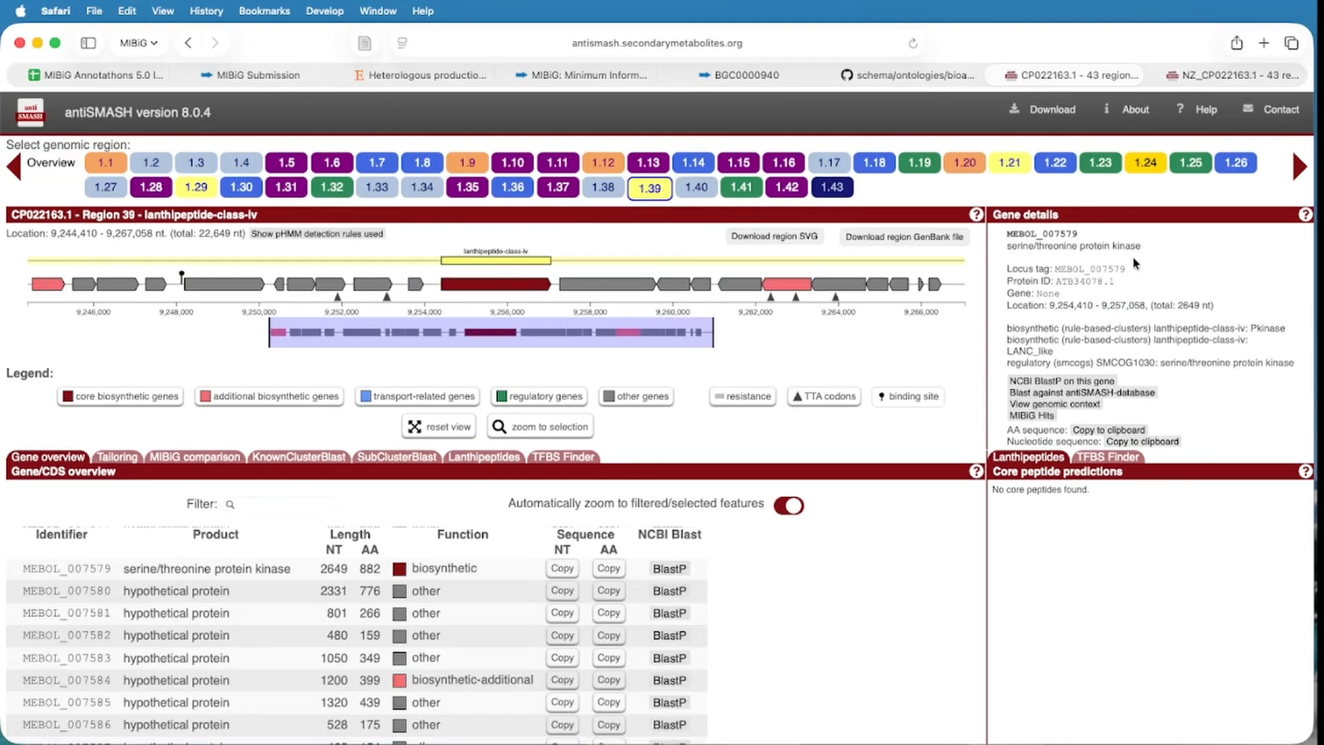
{"action": "left_click_drag", "start_coordinate": [1056, 268], "coordinate": [1122, 264]}
{"action": "key", "text": "super+c"}
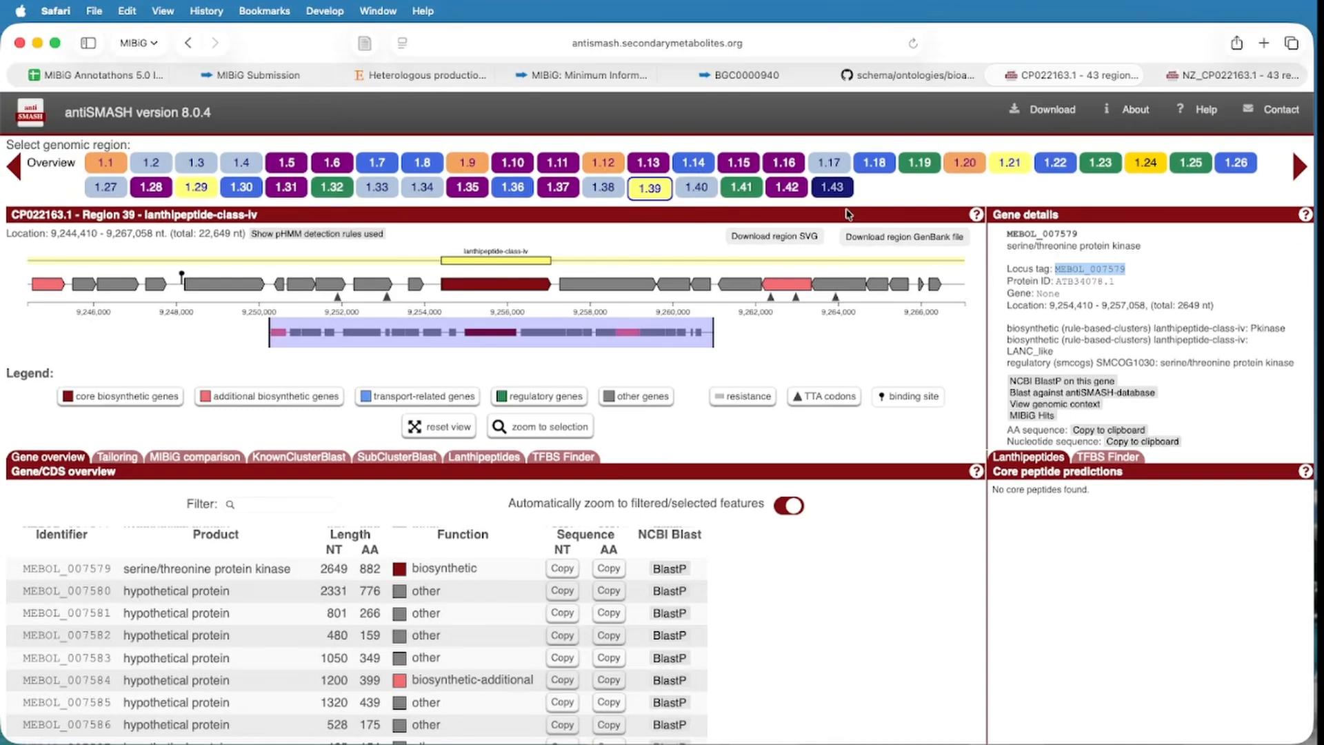
{"action": "left_click", "coordinate": [261, 74]}
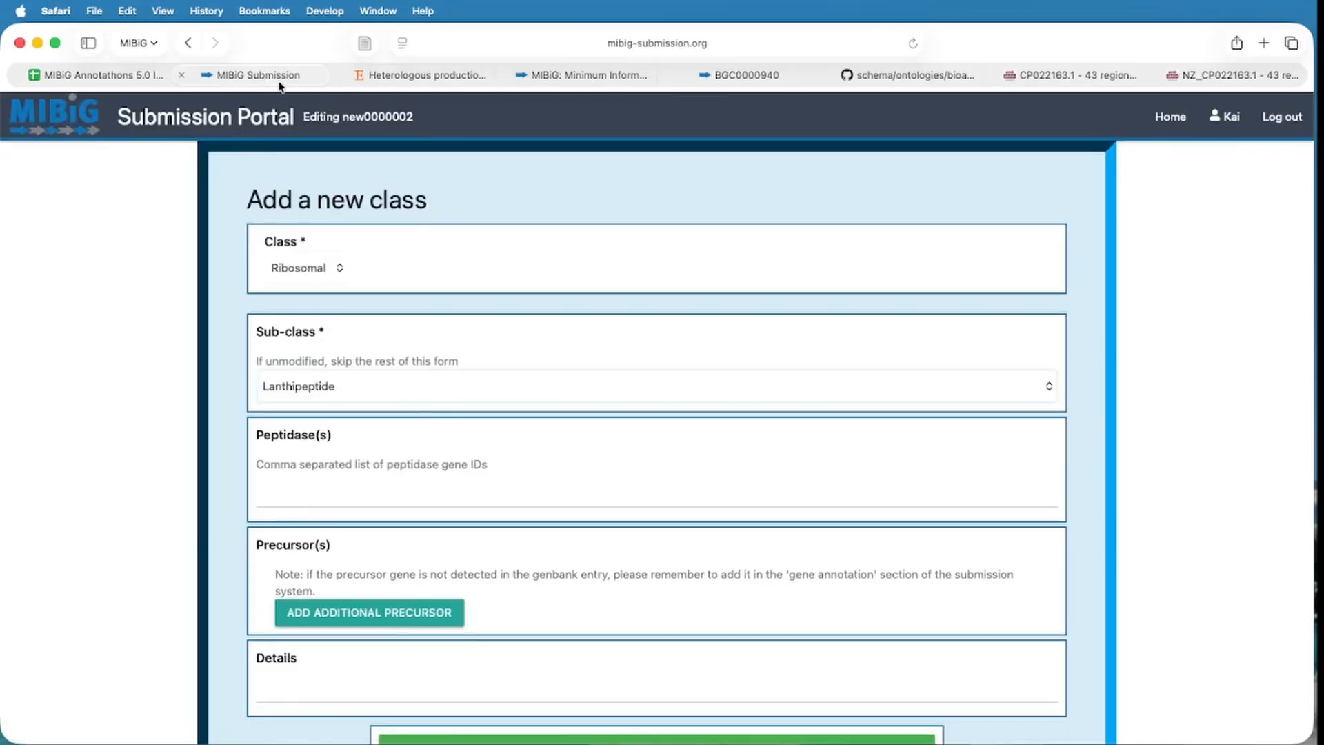
Enter MEBOL_007579 as the peptidase and create the Ribosomal Lanthipeptide class.
{"action": "left_click", "coordinate": [344, 497]}
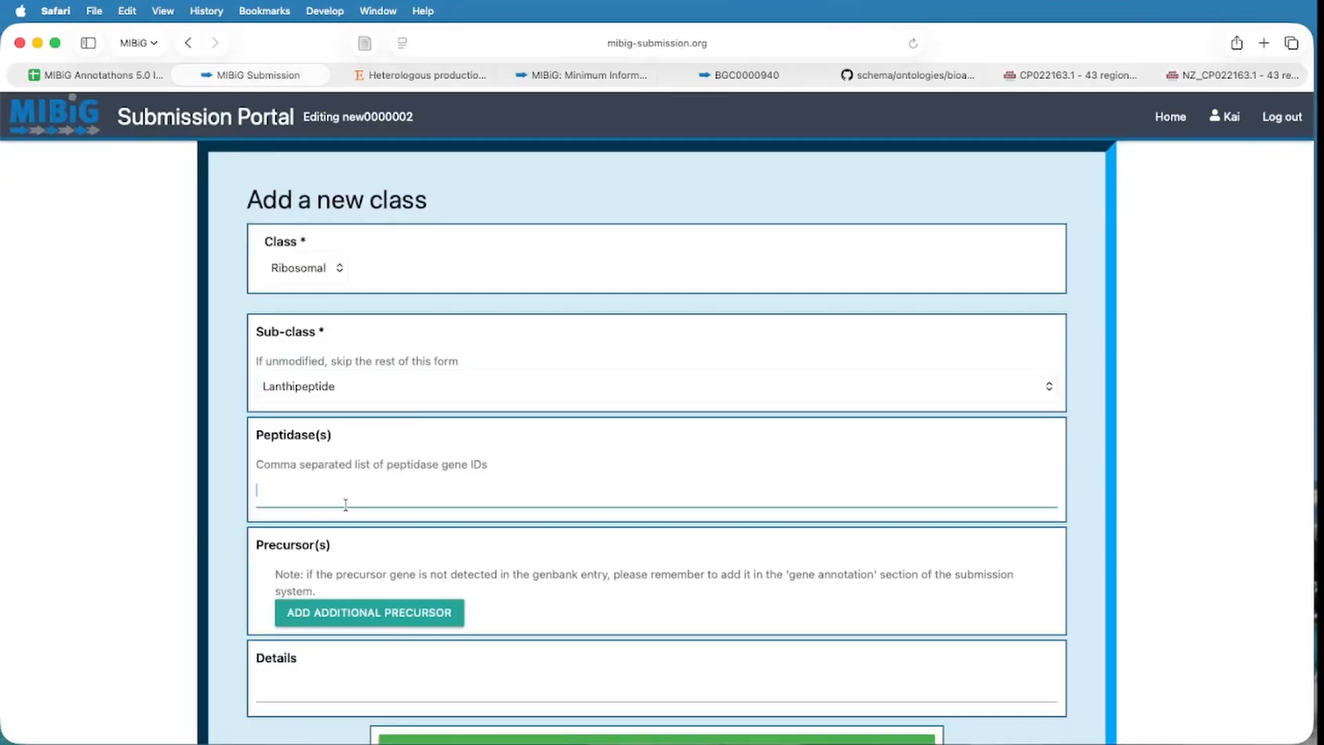
{"action": "key", "text": "super+v"}
{"action": "left_click", "coordinate": [569, 527]}
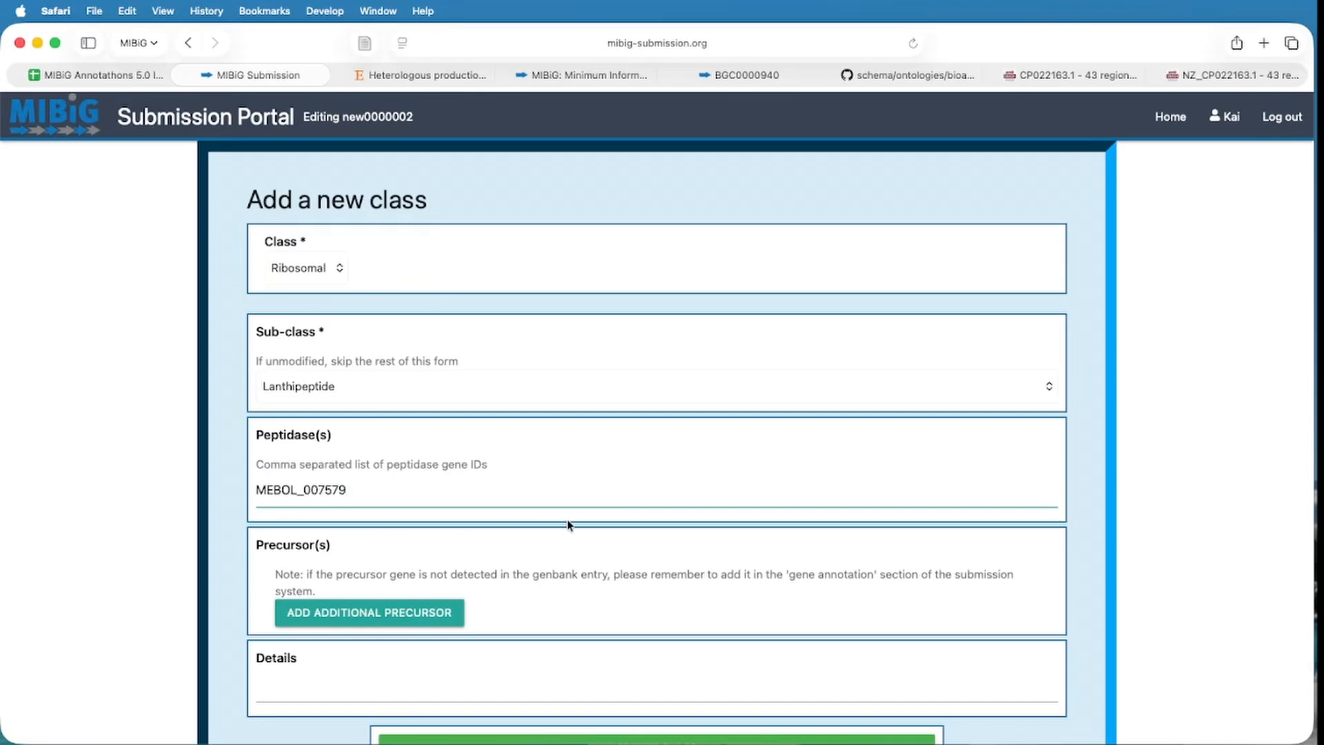
{"action": "scroll", "coordinate": [567, 542], "scroll_direction": "down", "scroll_amount": 2}
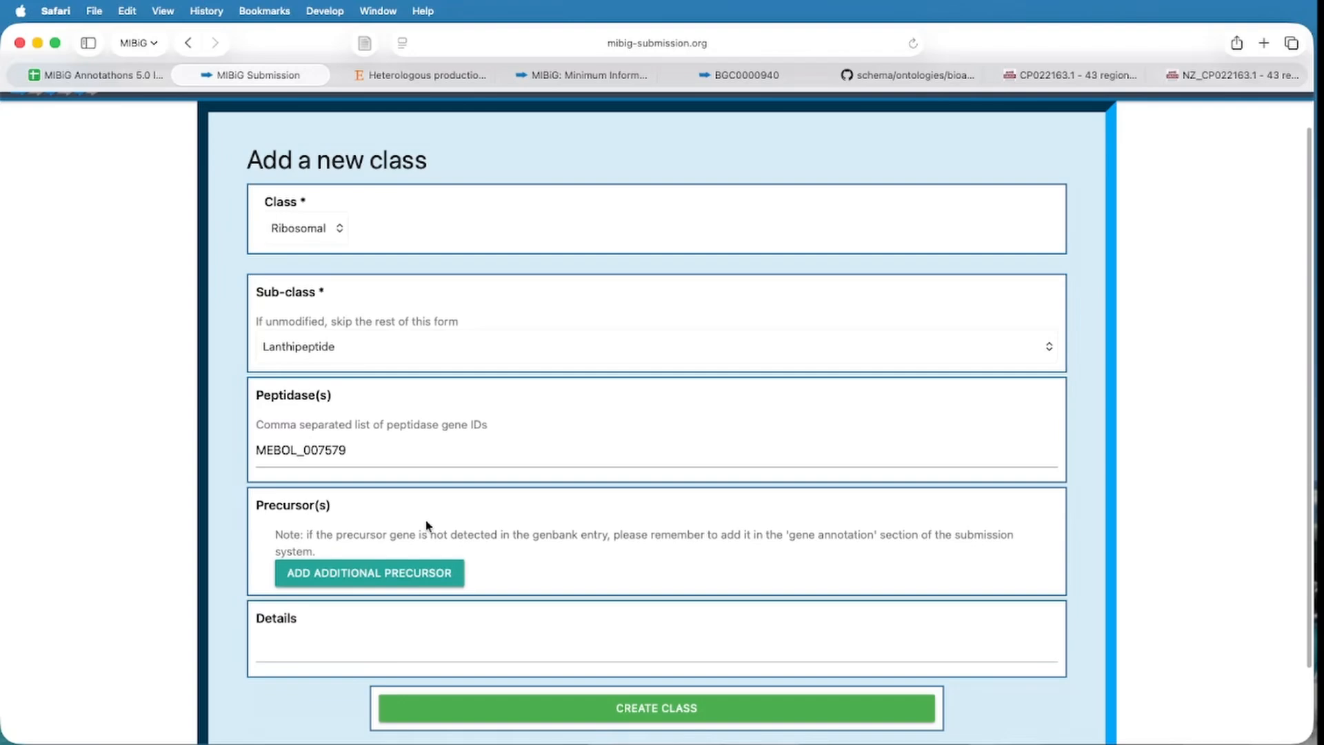
{"action": "scroll", "coordinate": [533, 503], "scroll_direction": "down", "scroll_amount": 1}
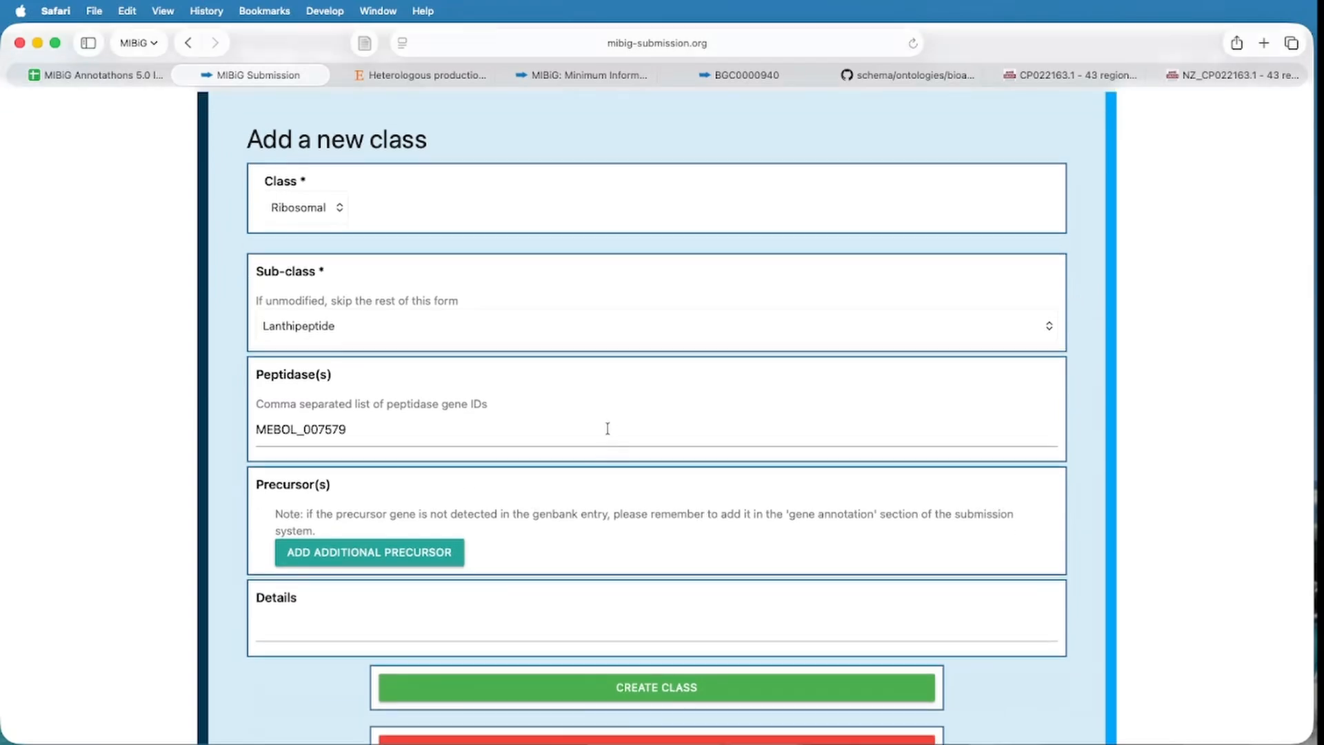
{"action": "scroll", "coordinate": [613, 431], "scroll_direction": "down", "scroll_amount": 3}
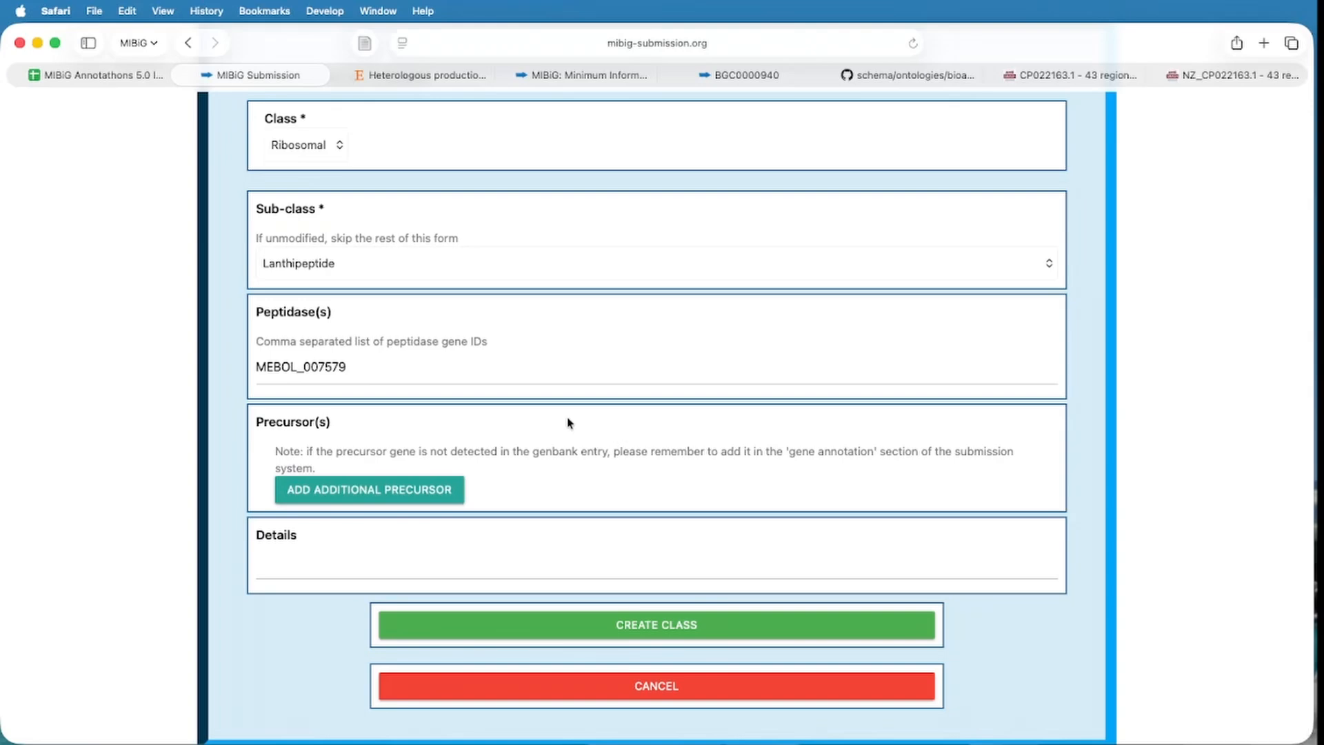
{"action": "left_click", "coordinate": [691, 628]}
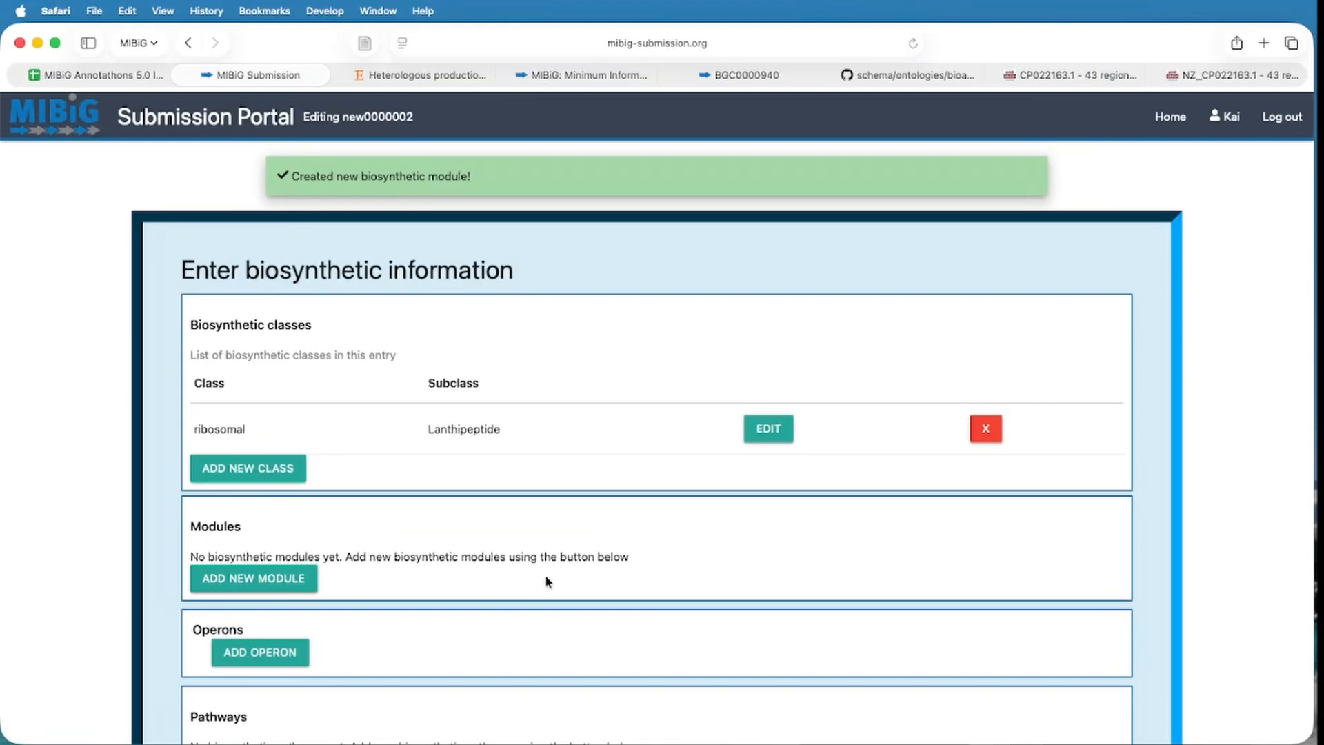
Review the biosynthetic classes overview and continue to the compound information page.
{"action": "scroll", "coordinate": [548, 582], "scroll_direction": "down", "scroll_amount": 3}
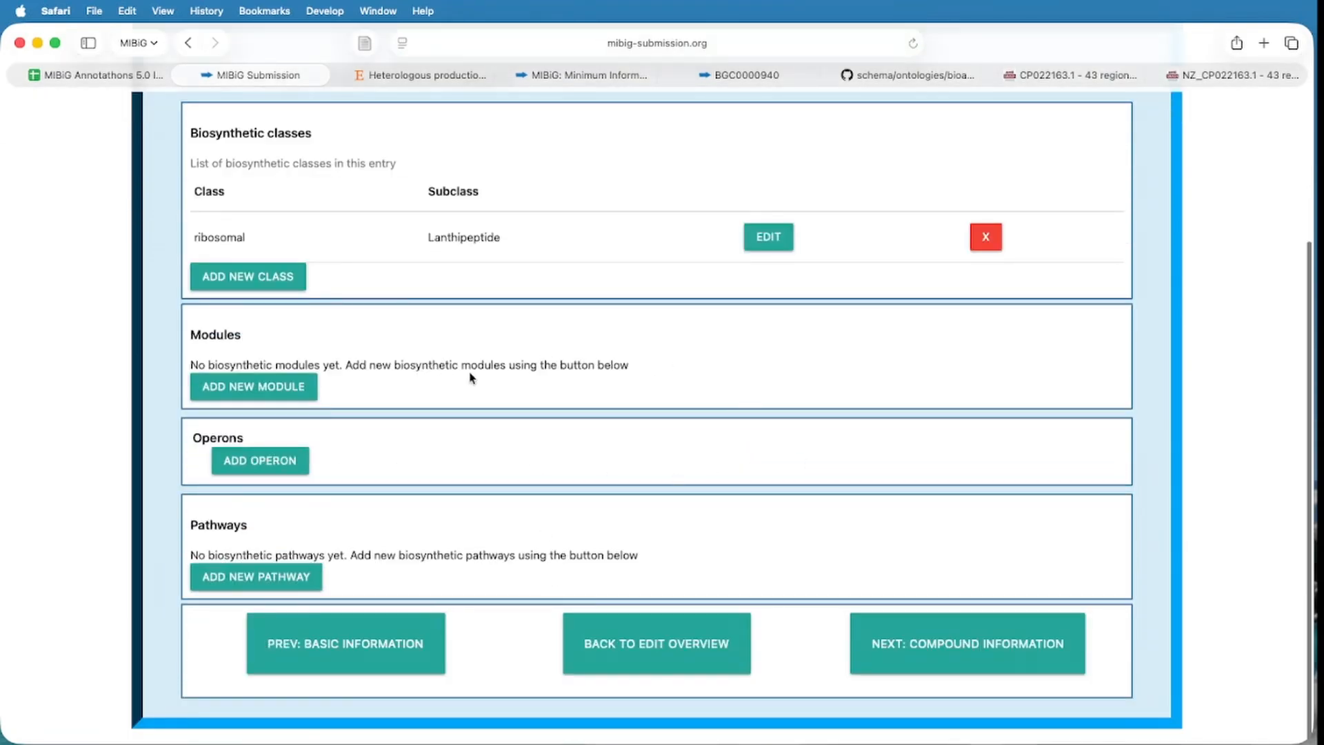
{"action": "scroll", "coordinate": [472, 378], "scroll_direction": "up", "scroll_amount": 3}
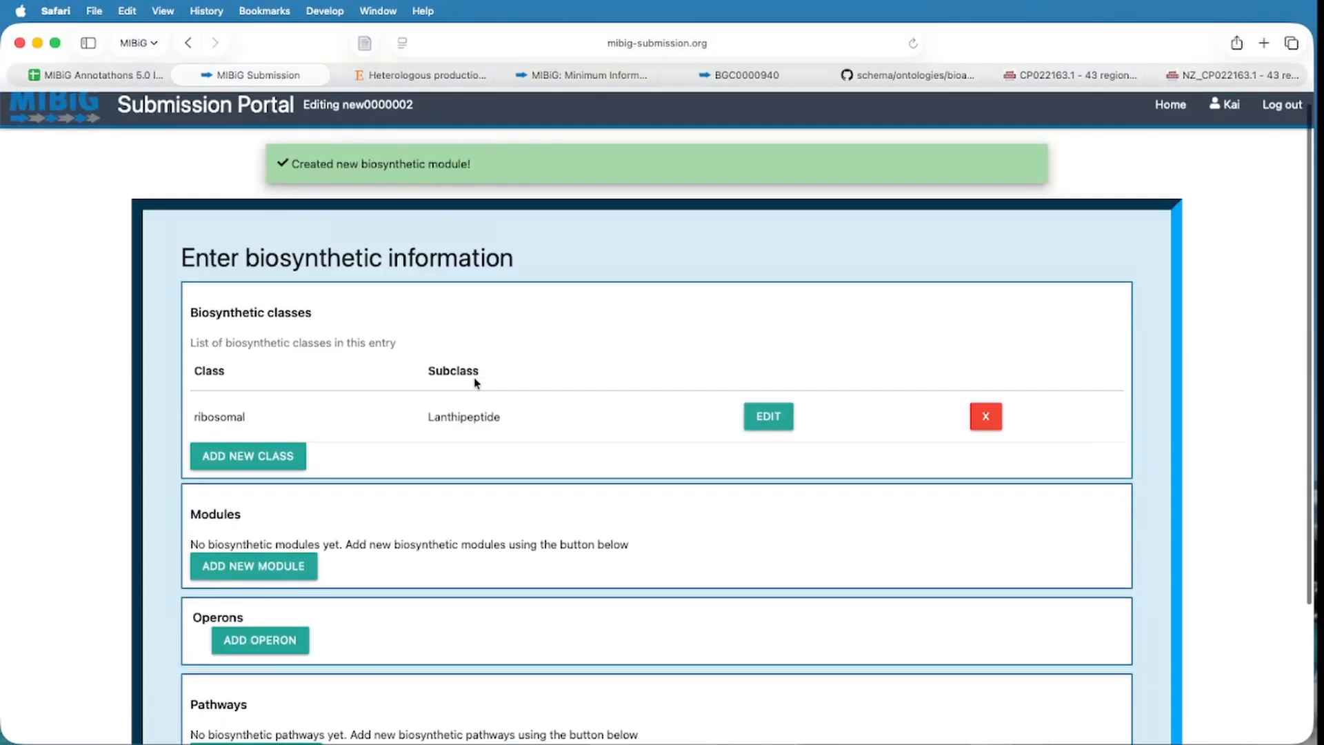
{"action": "scroll", "coordinate": [475, 382], "scroll_direction": "down", "scroll_amount": 3}
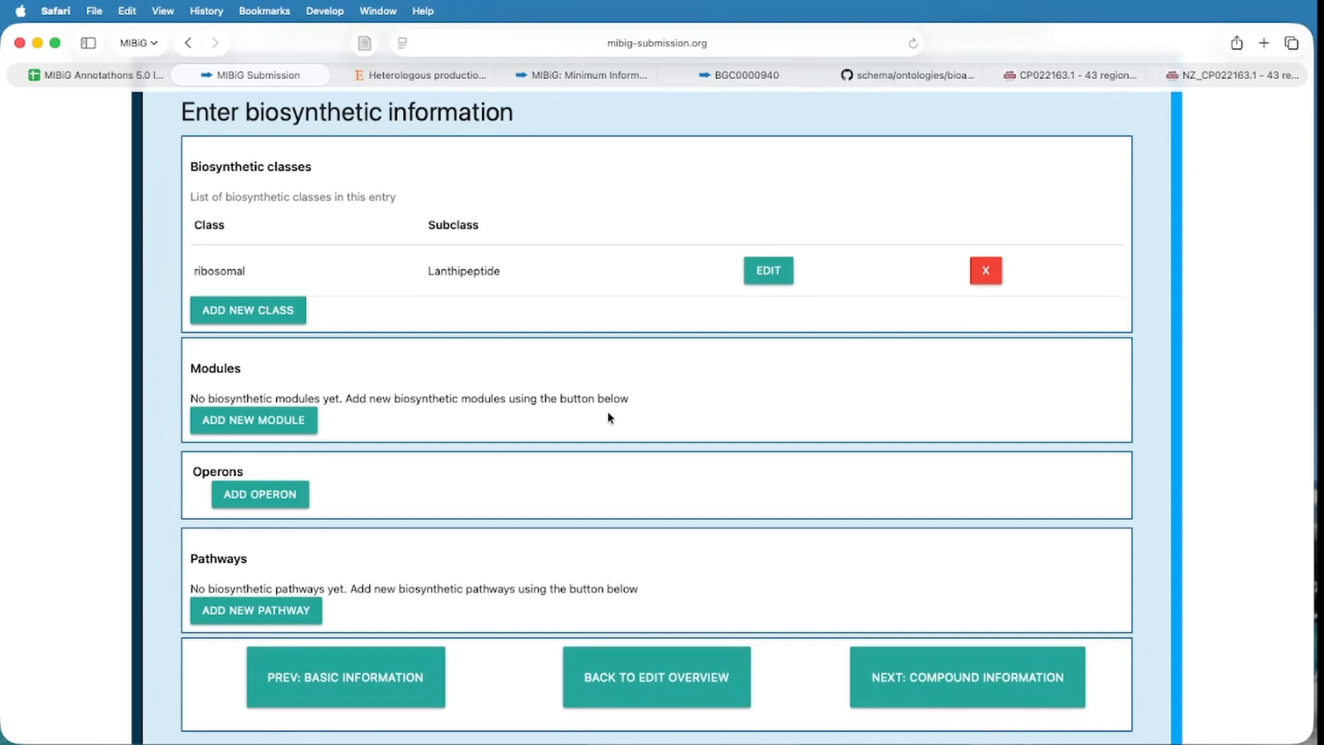
{"action": "left_click", "coordinate": [989, 674]}
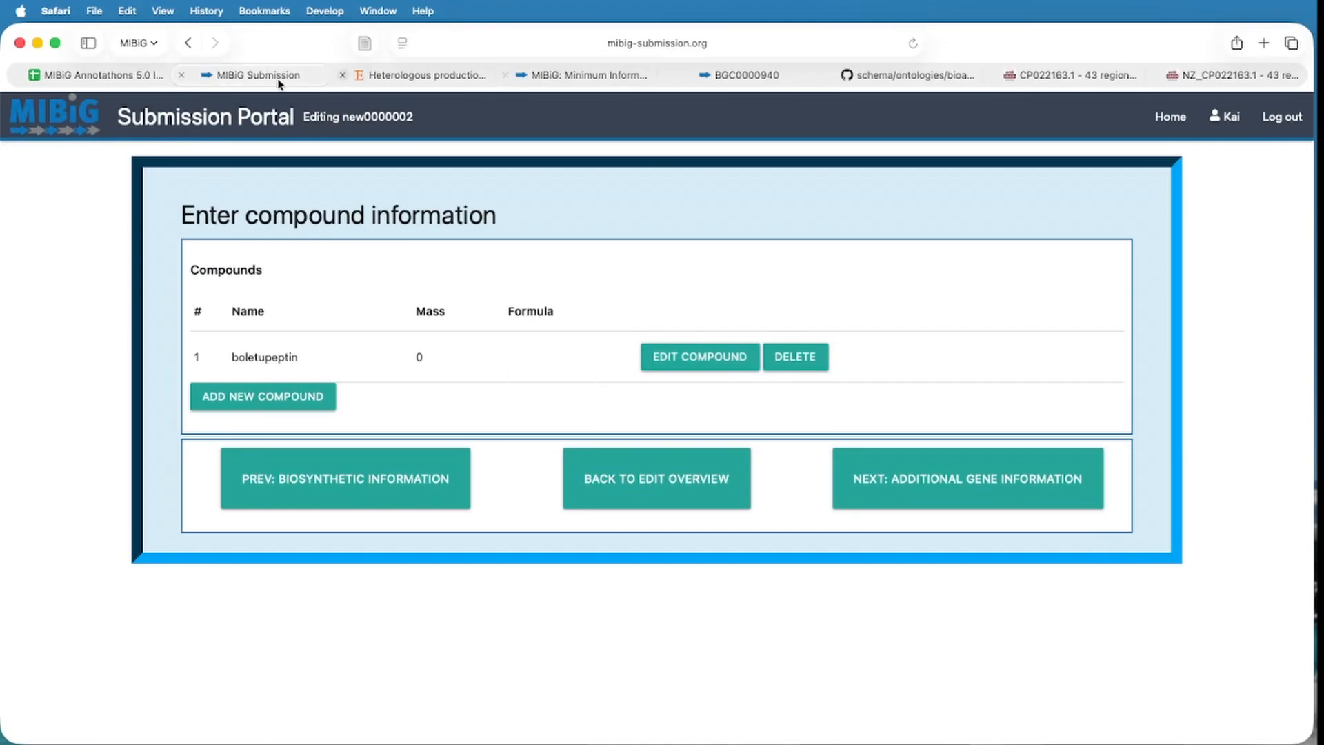
{"action": "left_click", "coordinate": [417, 76]}
{"action": "scroll", "coordinate": [542, 407], "scroll_direction": "down", "scroll_amount": 15}
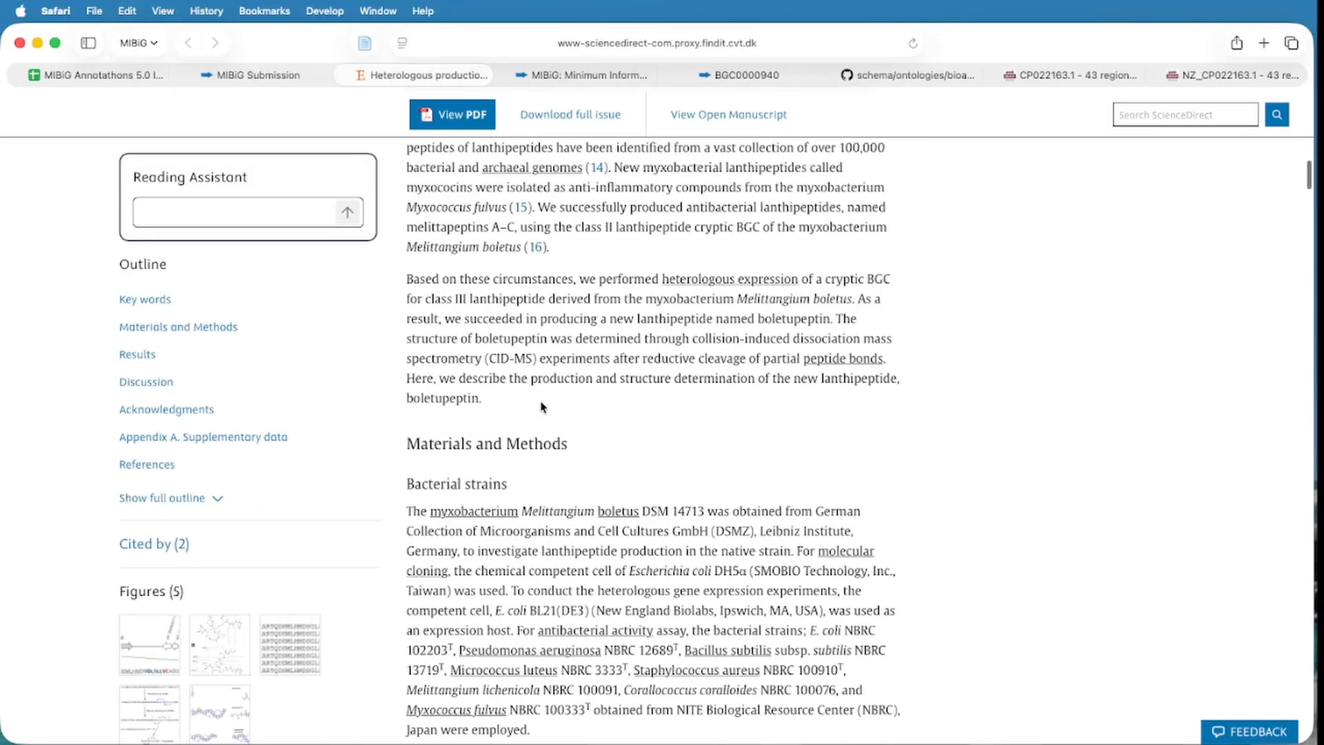
{"action": "scroll", "coordinate": [542, 407], "scroll_direction": "down", "scroll_amount": 15}
{"action": "scroll", "coordinate": [562, 419], "scroll_direction": "down", "scroll_amount": 10}
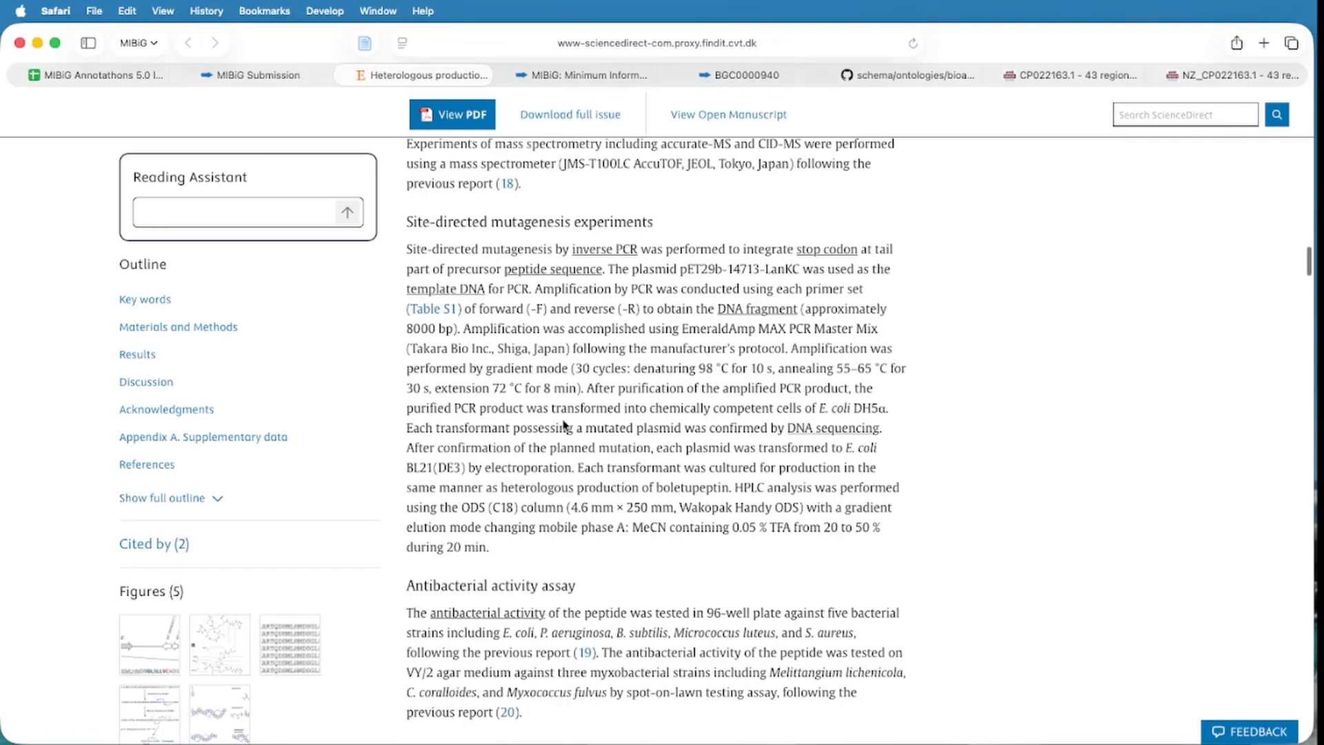
{"action": "scroll", "coordinate": [591, 418], "scroll_direction": "down", "scroll_amount": 10}
{"action": "scroll", "coordinate": [592, 419], "scroll_direction": "down", "scroll_amount": 5}
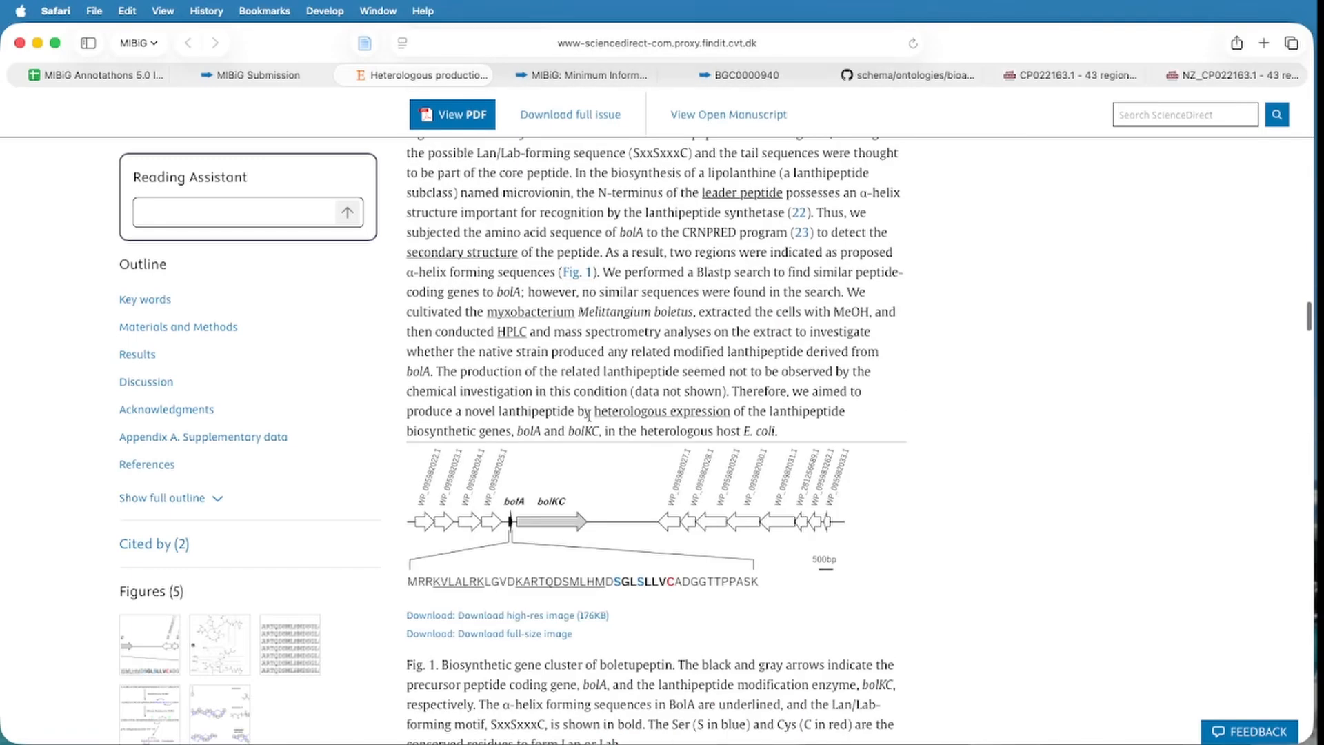
{"action": "left_click", "coordinate": [257, 76]}
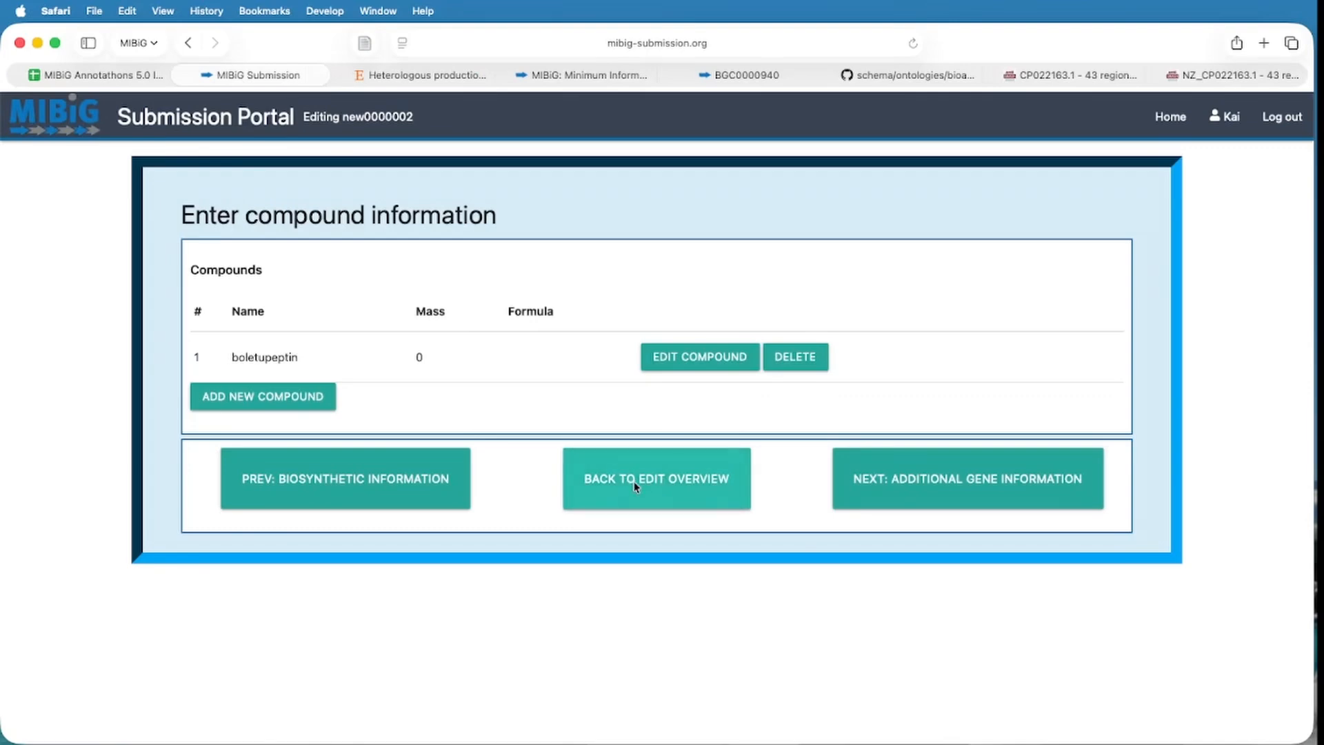
{"action": "left_click", "coordinate": [673, 499]}
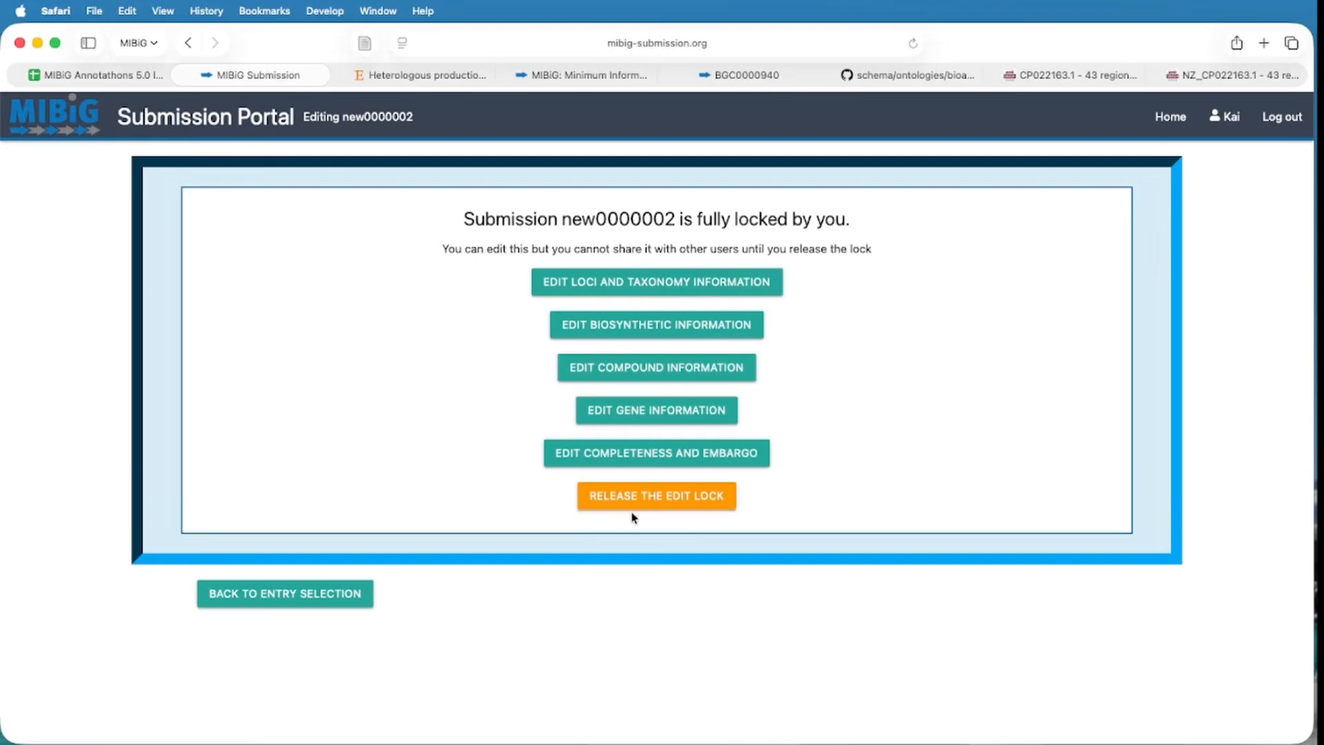
Release and confirm the edit lock on submission new0000002, leaving all five categories editable.
{"action": "left_click", "coordinate": [664, 497]}
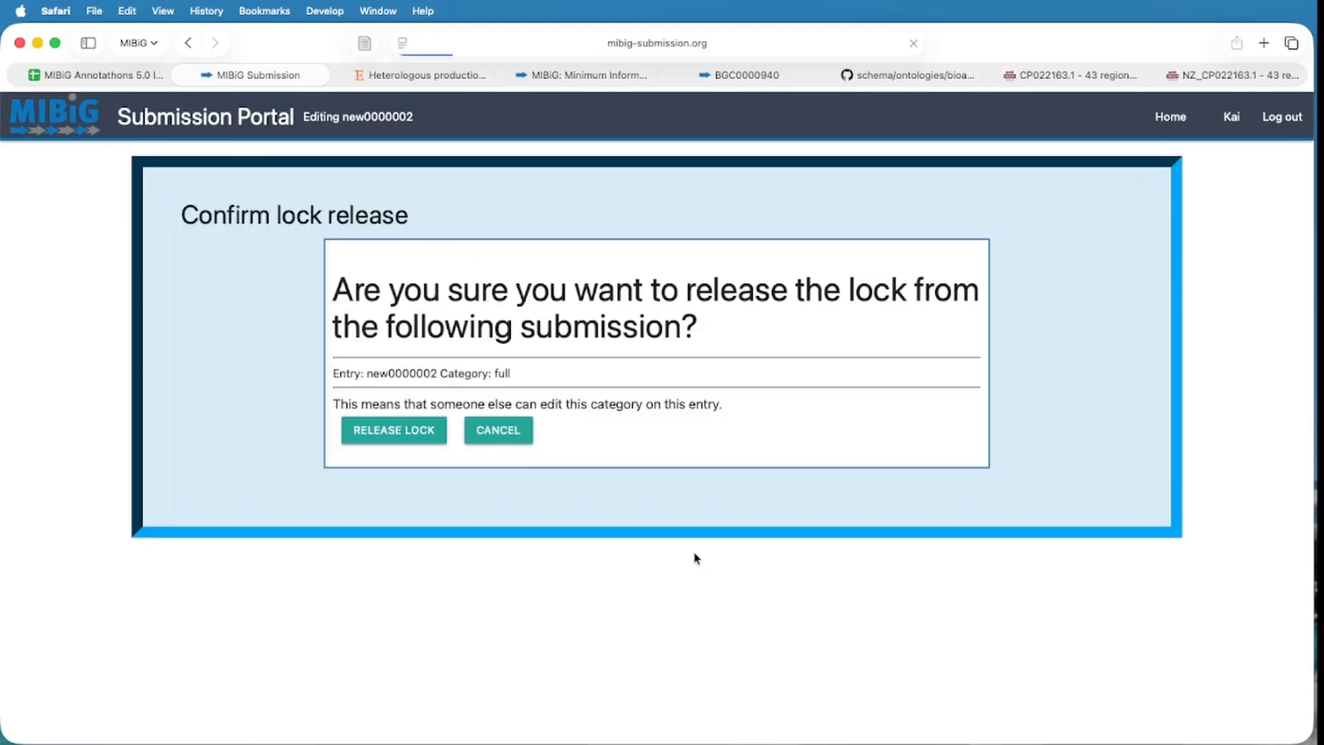
{"action": "left_click", "coordinate": [395, 432]}
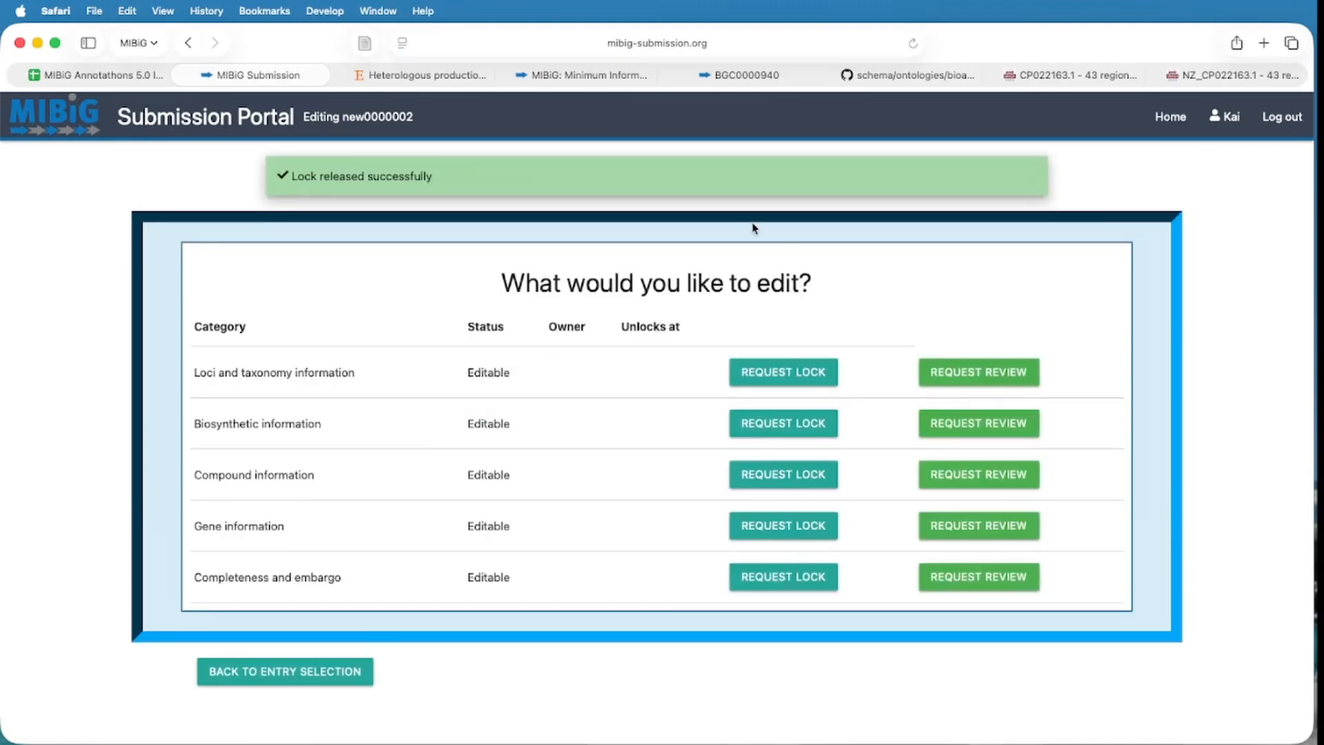